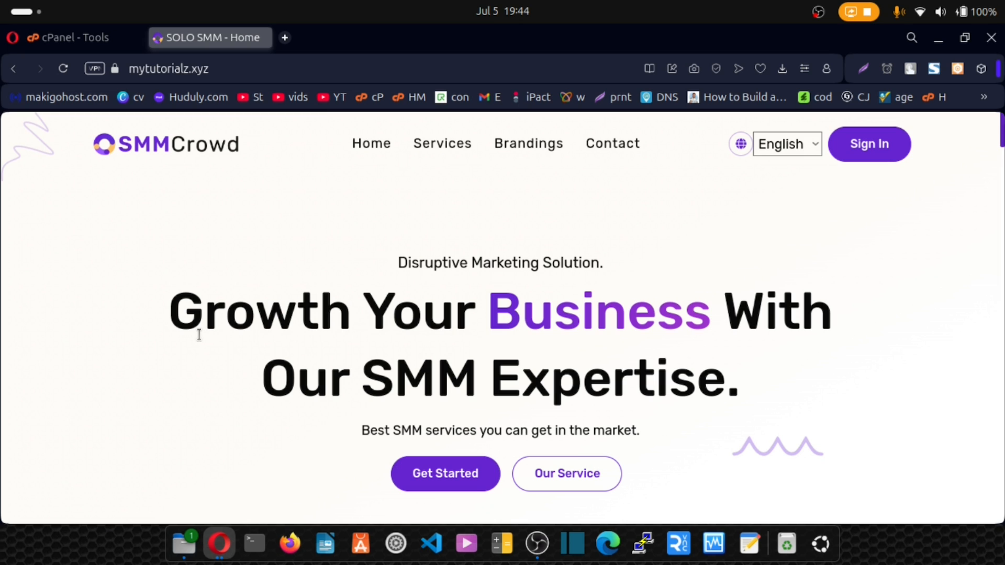
Step: Switch to cPanel, search the tools for "back" and open the Backup Wizard
{"action": "left_click", "coordinate": [84, 37]}
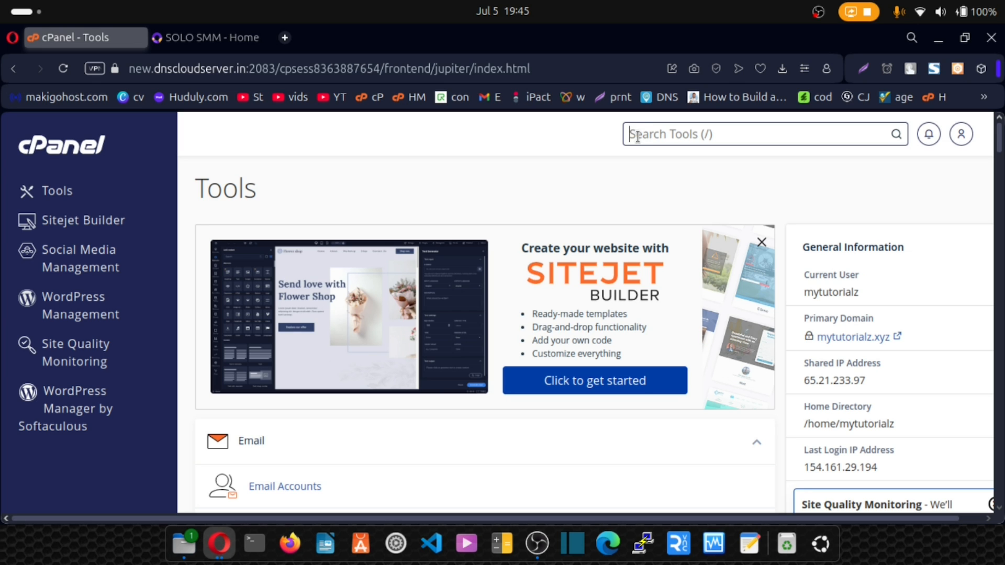
{"action": "type", "text": "back"}
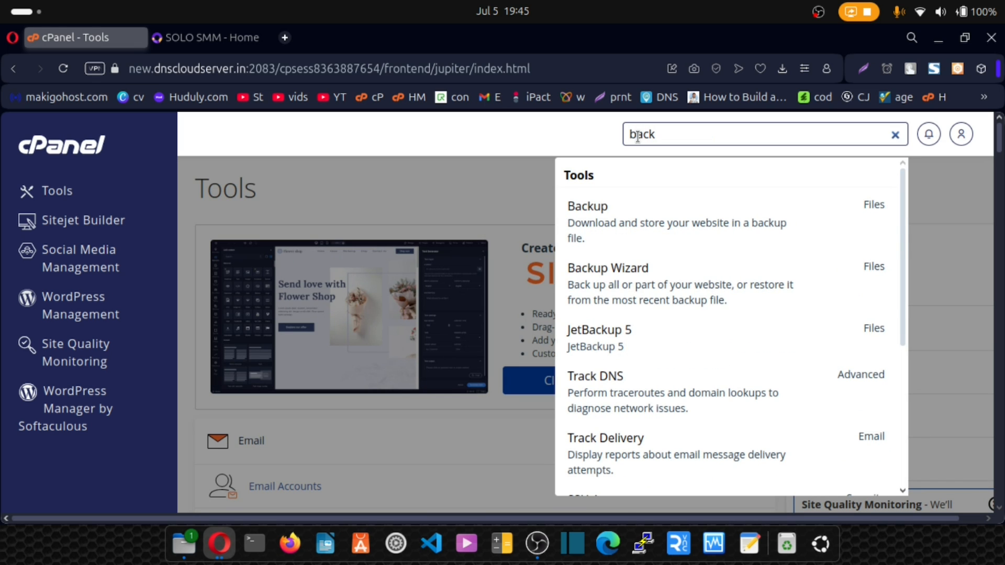
{"action": "left_click", "coordinate": [620, 272]}
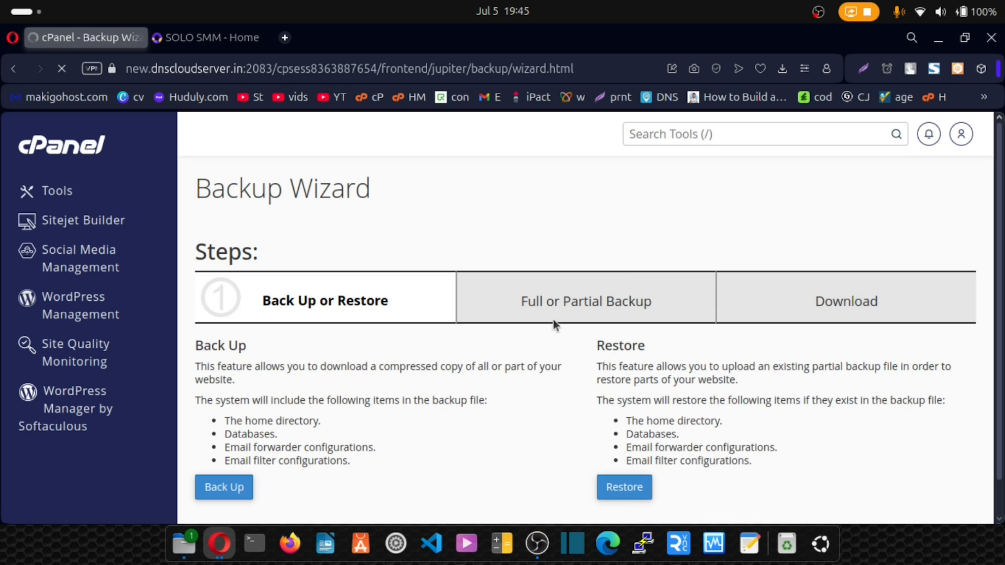
Step: Create a partial Databases backup and download the mytutorialz_mydatabase backup file
{"action": "left_click", "coordinate": [214, 488]}
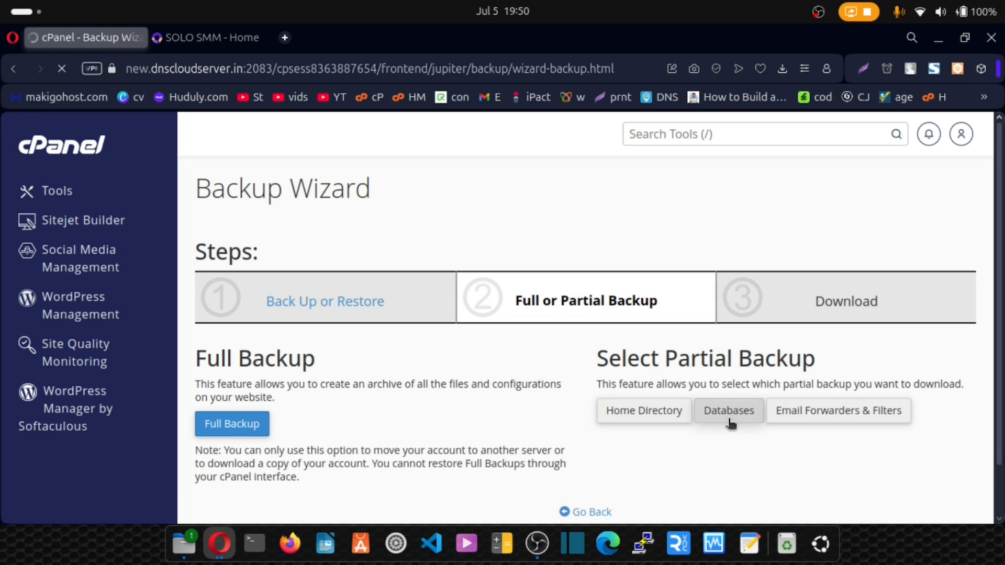
{"action": "left_click", "coordinate": [729, 412]}
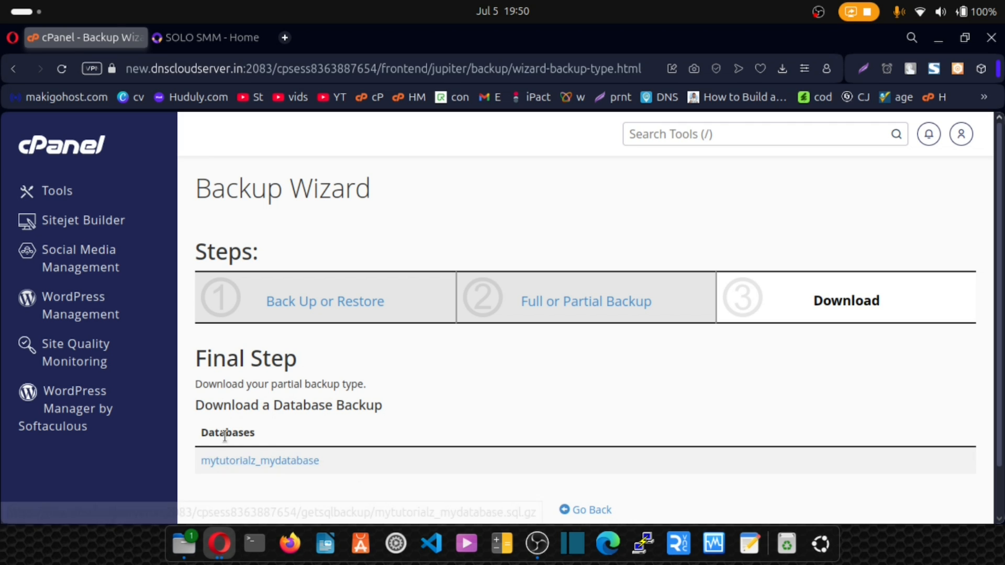
{"action": "left_click", "coordinate": [275, 465]}
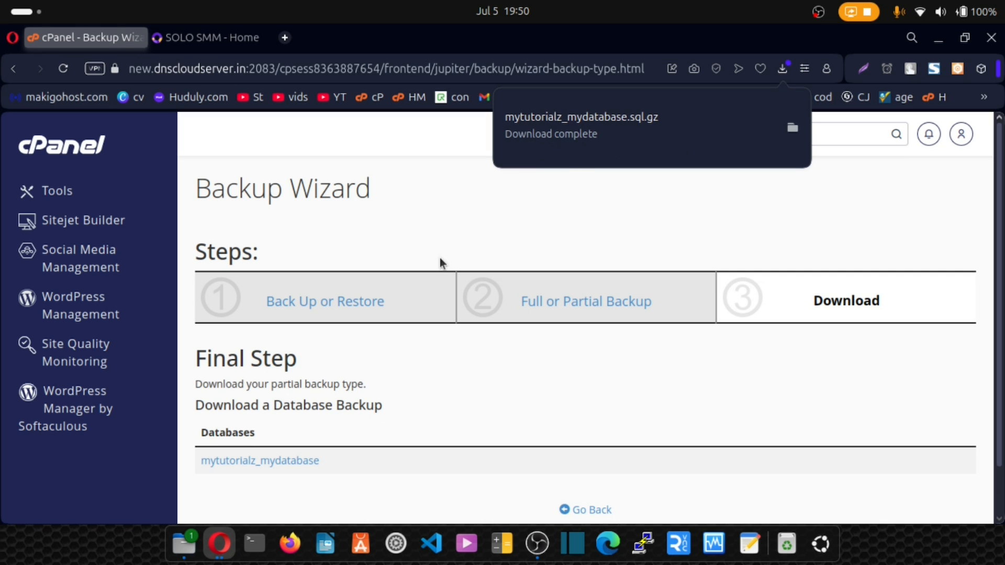
{"action": "scroll", "coordinate": [439, 259], "scroll_direction": "down", "scroll_amount": 1}
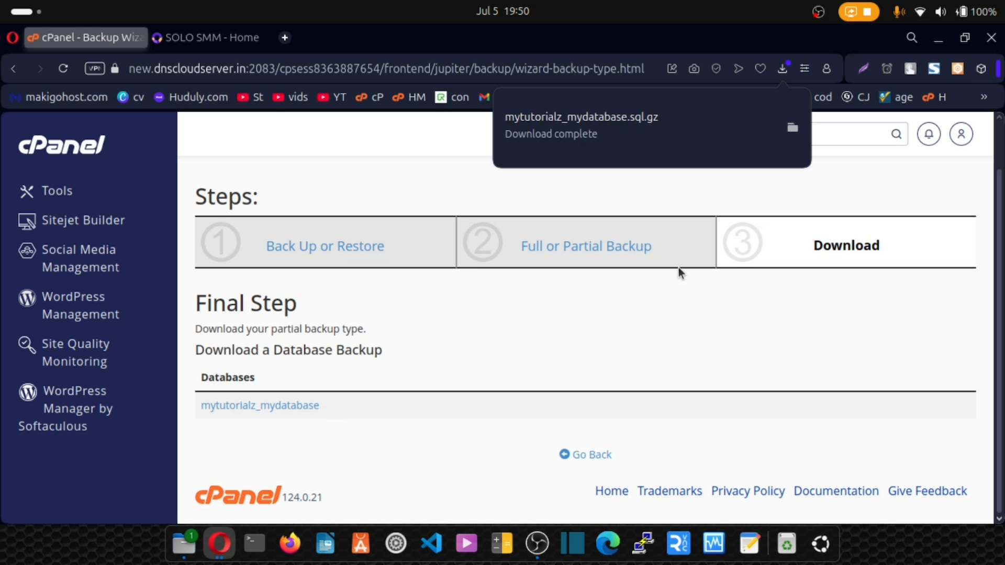
{"action": "scroll", "coordinate": [678, 270], "scroll_direction": "up", "scroll_amount": 1}
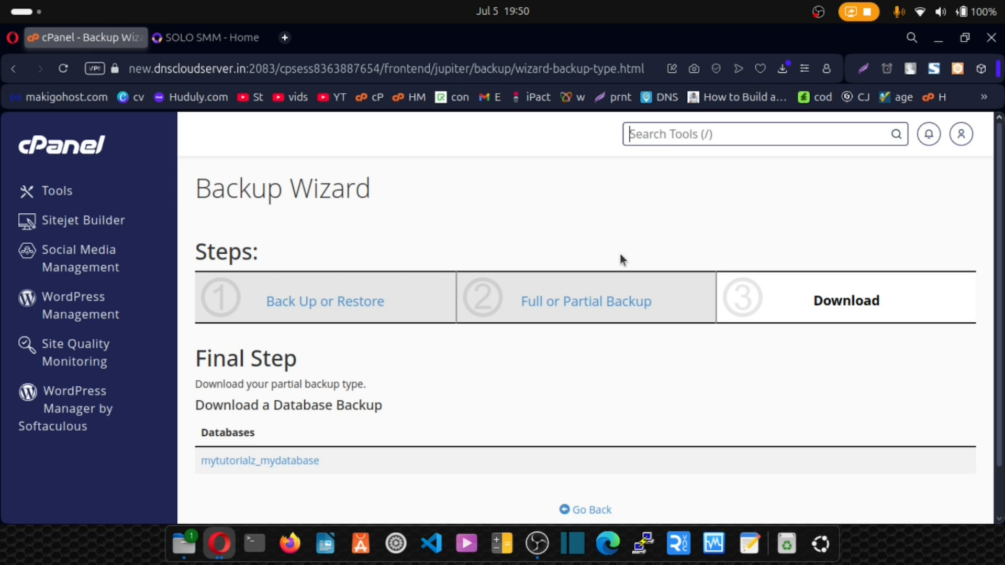
Step: Download the email forwarder backups for mytutorialz.xyz, sms.mytutorialz.xyz and stolify.mytutorialz.xyz
{"action": "left_click", "coordinate": [573, 293]}
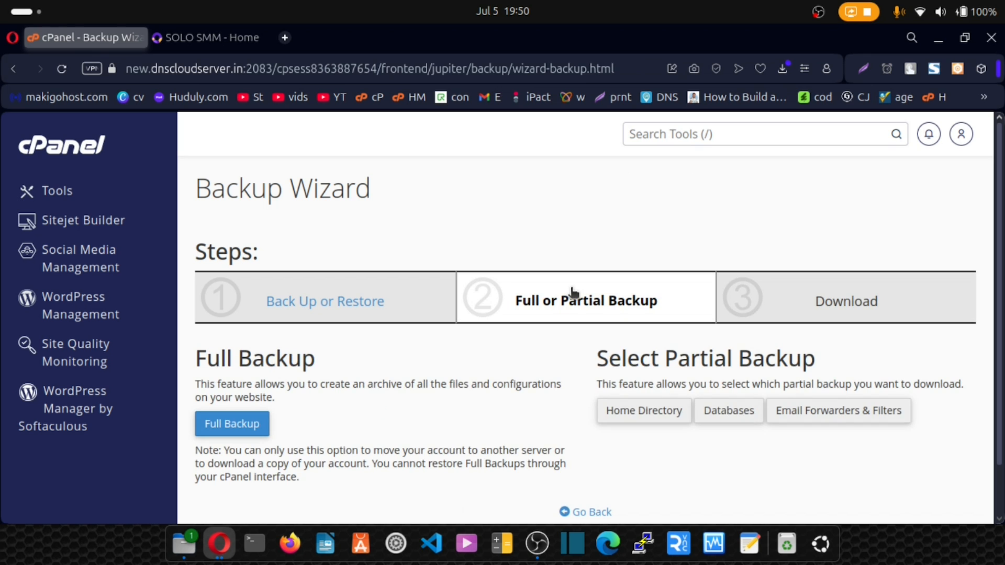
{"action": "left_click", "coordinate": [843, 414]}
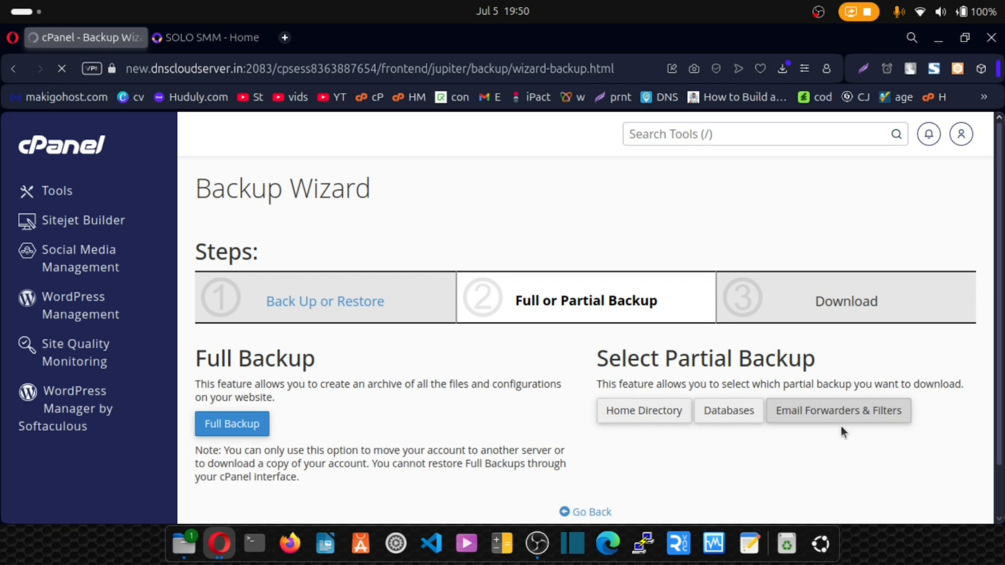
{"action": "scroll", "coordinate": [820, 424], "scroll_direction": "down", "scroll_amount": 2}
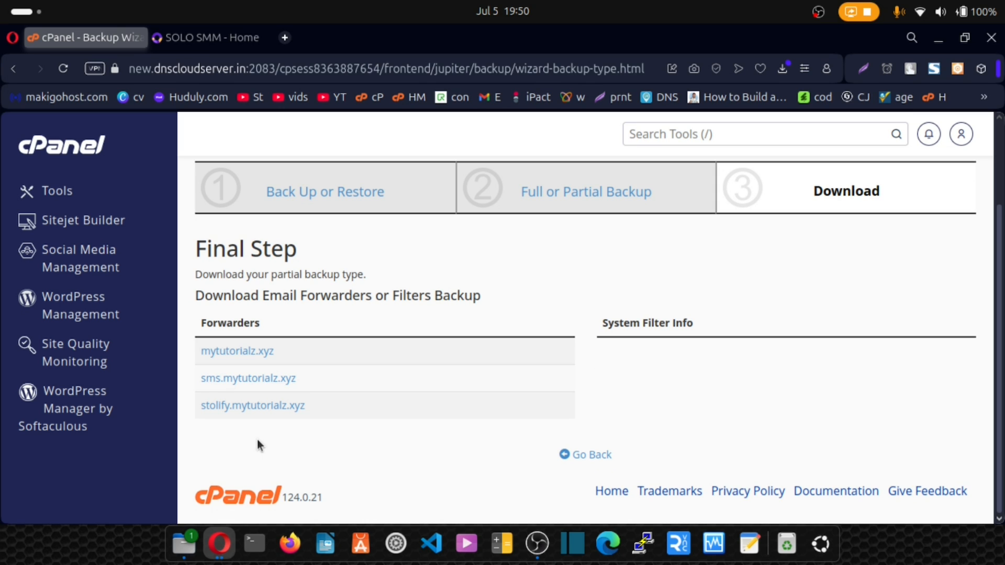
{"action": "left_click", "coordinate": [249, 353]}
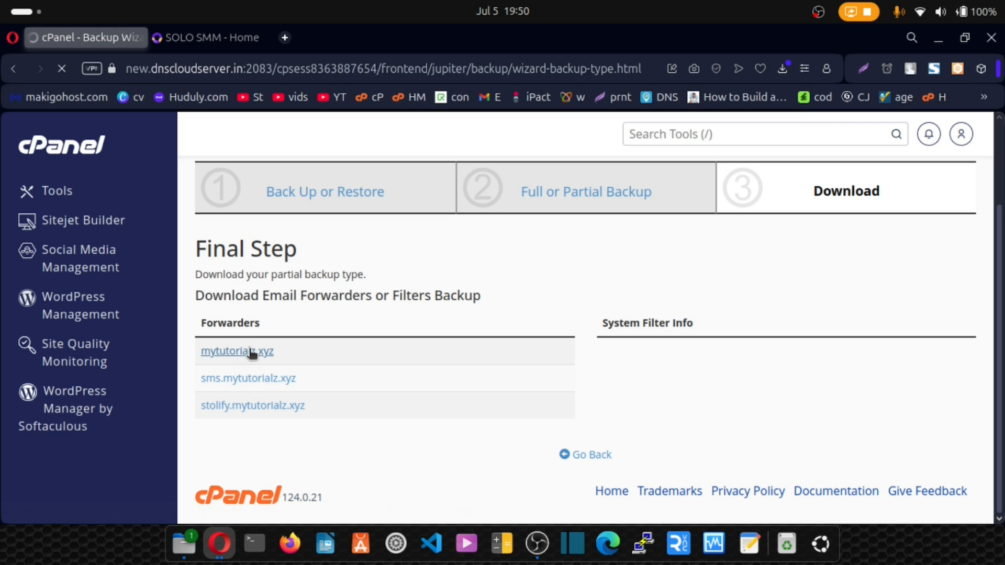
{"action": "left_click", "coordinate": [255, 384]}
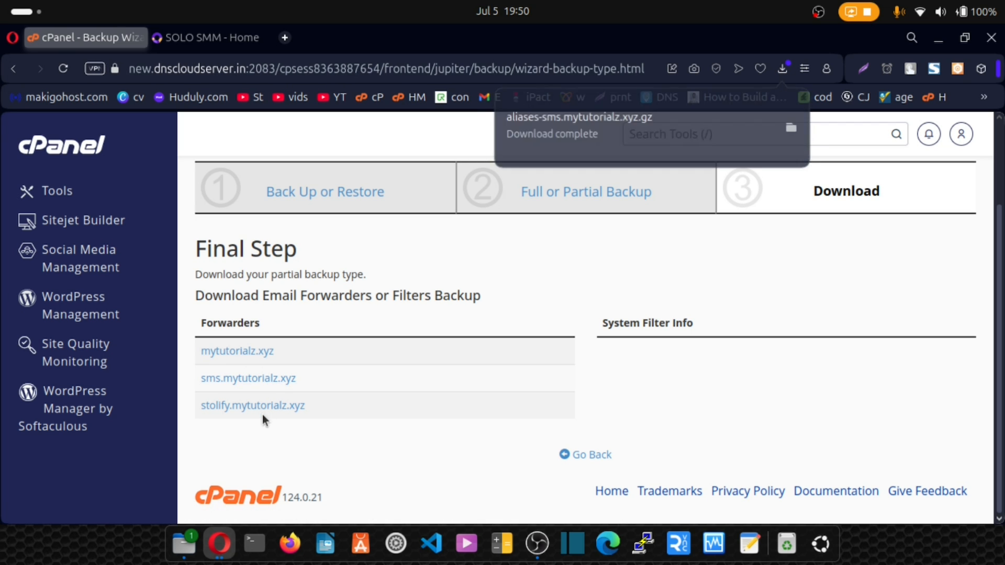
{"action": "left_click", "coordinate": [264, 408]}
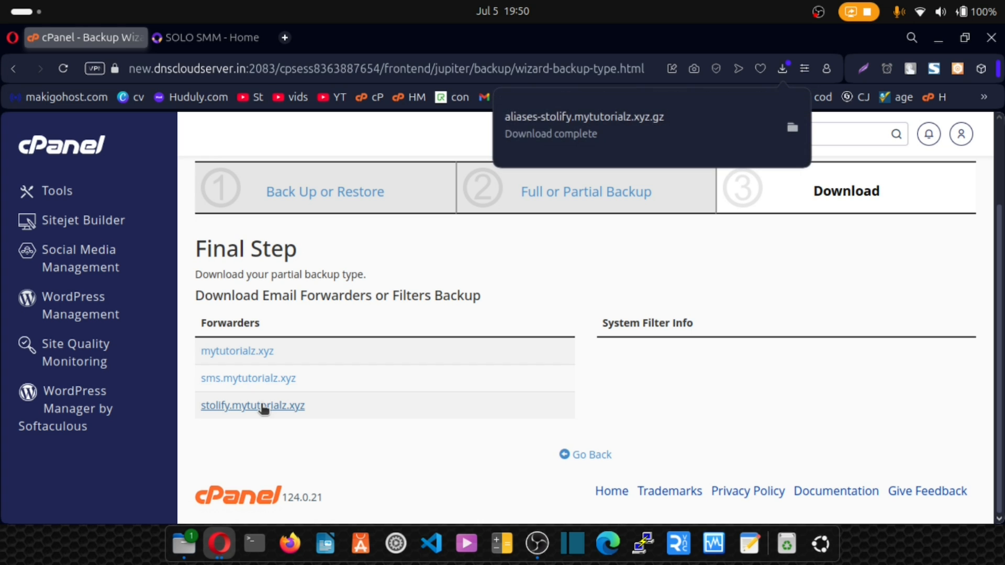
Step: Search the tools for "file", open File Manager and go into the public_html folder
{"action": "left_click", "coordinate": [703, 131]}
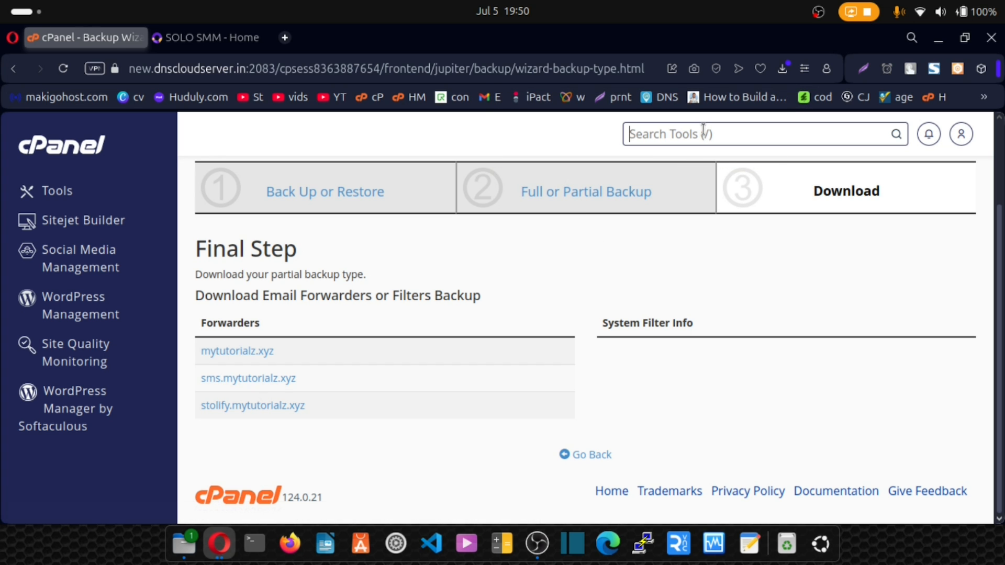
{"action": "type", "text": "file"}
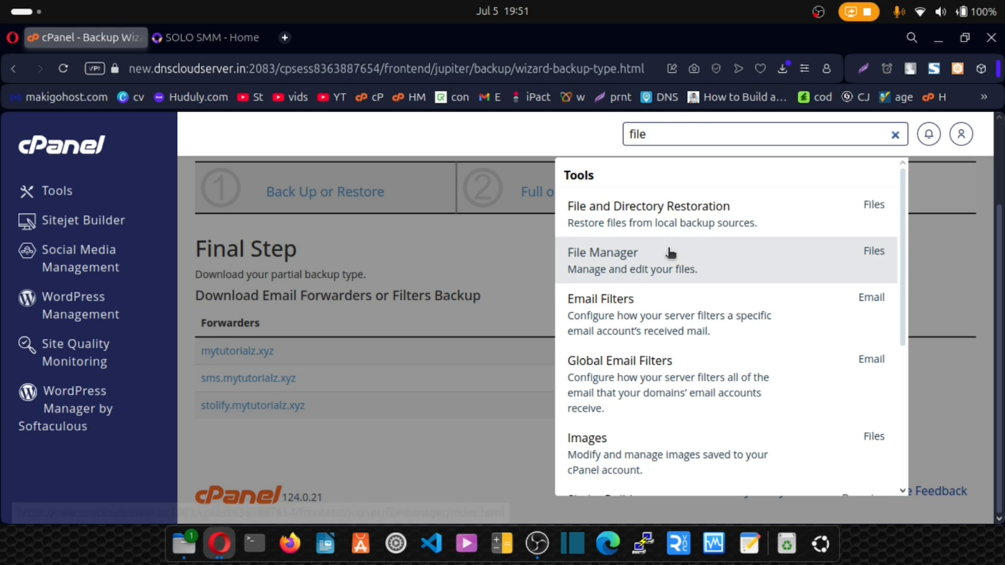
{"action": "left_click", "coordinate": [671, 253]}
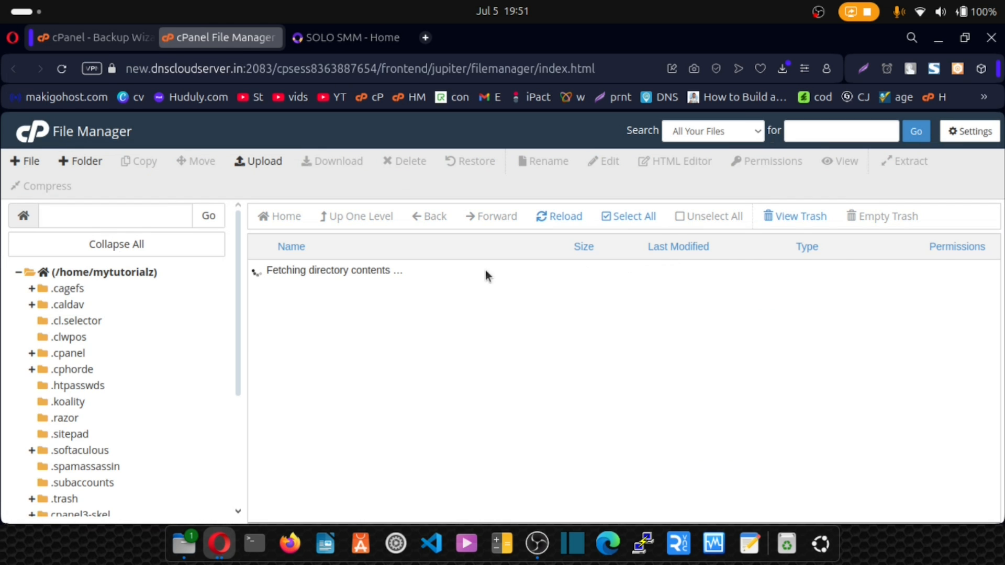
{"action": "scroll", "coordinate": [304, 327], "scroll_direction": "down", "scroll_amount": 5}
{"action": "scroll", "coordinate": [302, 333], "scroll_direction": "down", "scroll_amount": 1}
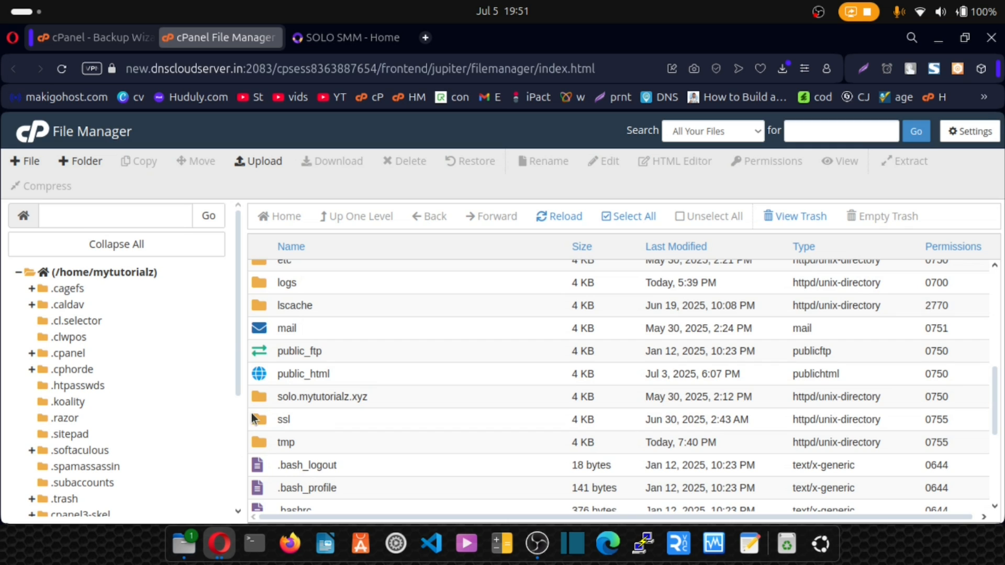
{"action": "double_click", "coordinate": [258, 375]}
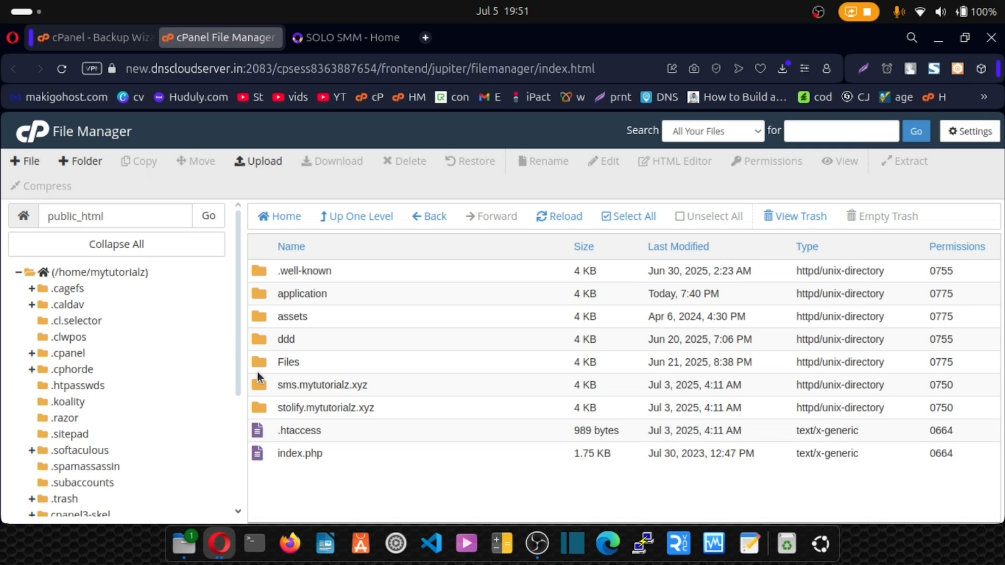
Step: Compress all files and folders in public_html into a Zip archive named mybackup.zip
{"action": "left_click", "coordinate": [619, 220]}
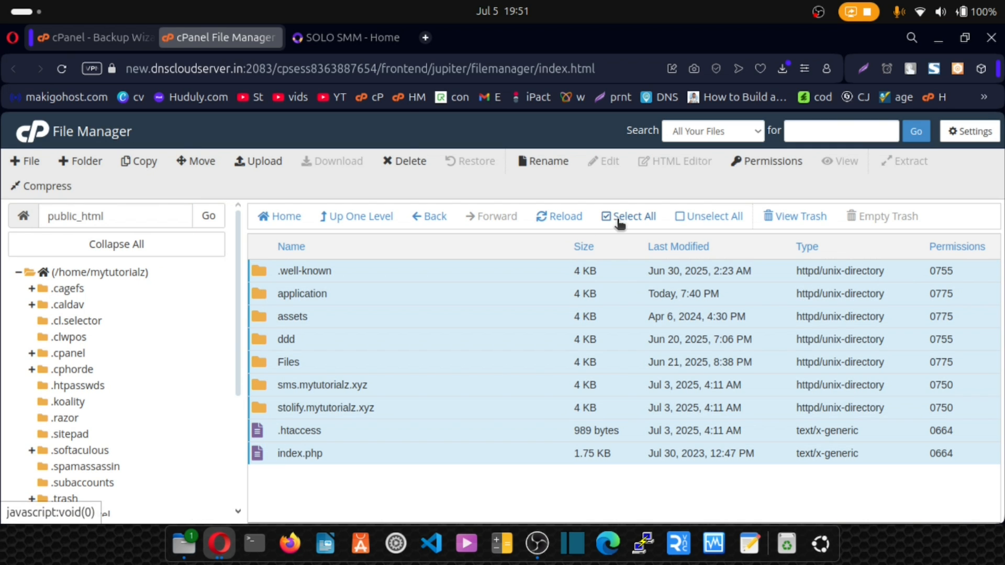
{"action": "left_click", "coordinate": [44, 189]}
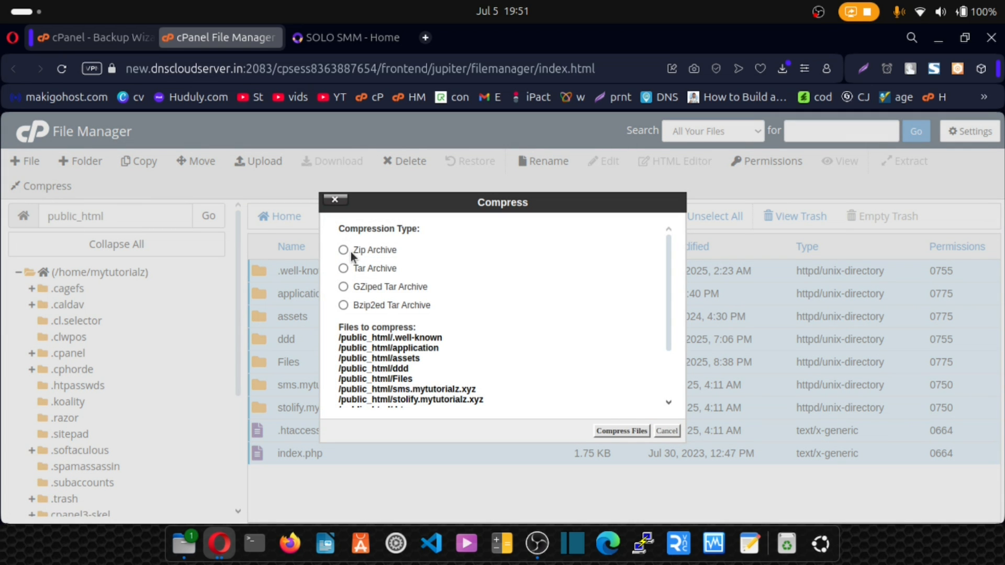
{"action": "left_click", "coordinate": [347, 252]}
{"action": "scroll", "coordinate": [499, 275], "scroll_direction": "down", "scroll_amount": 3}
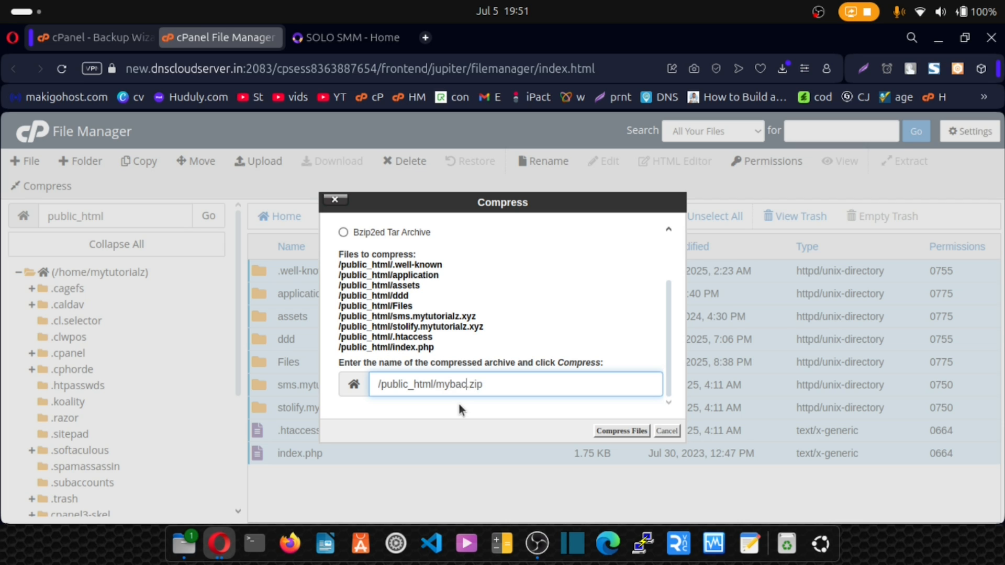
{"action": "type", "text": "up"}
{"action": "left_click", "coordinate": [620, 428]}
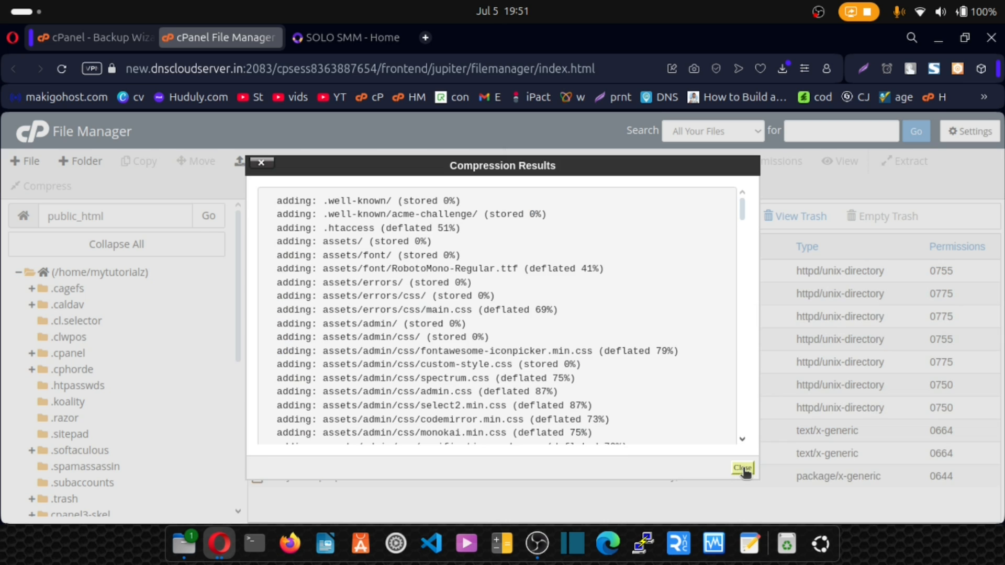
{"action": "left_click", "coordinate": [743, 469]}
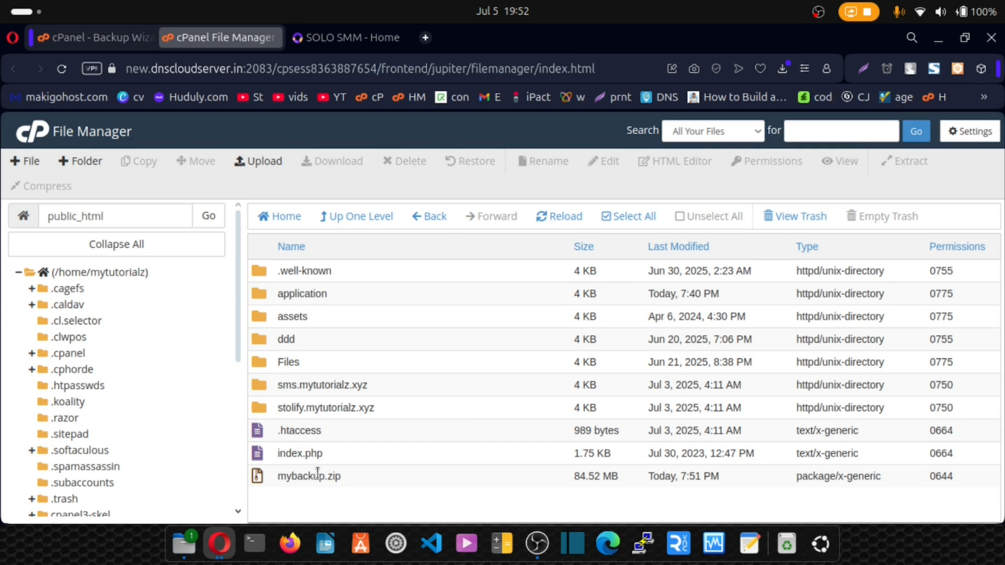
Step: Download mybackup.zip from the public_html folder to the computer
{"action": "left_click", "coordinate": [262, 479]}
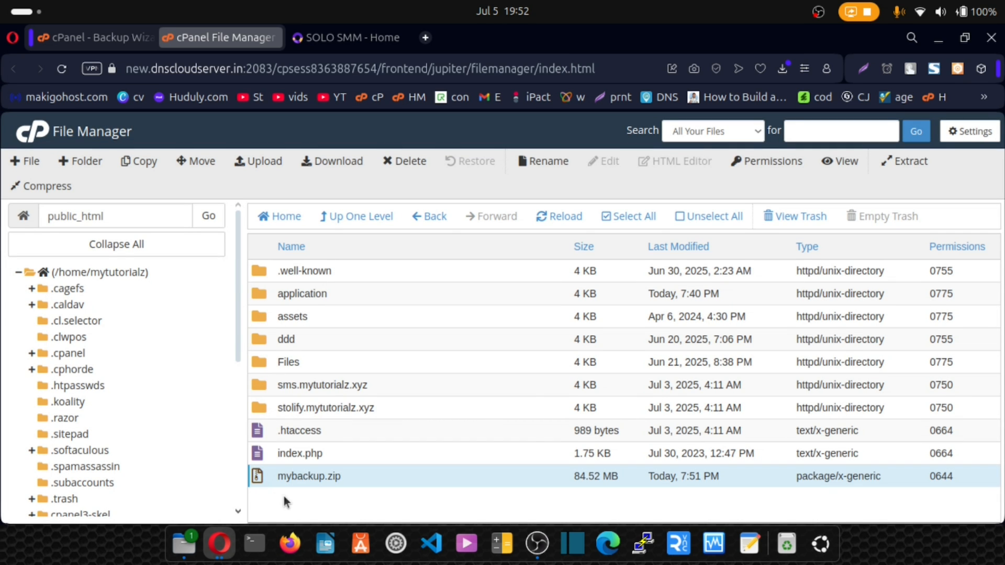
{"action": "left_click", "coordinate": [326, 167]}
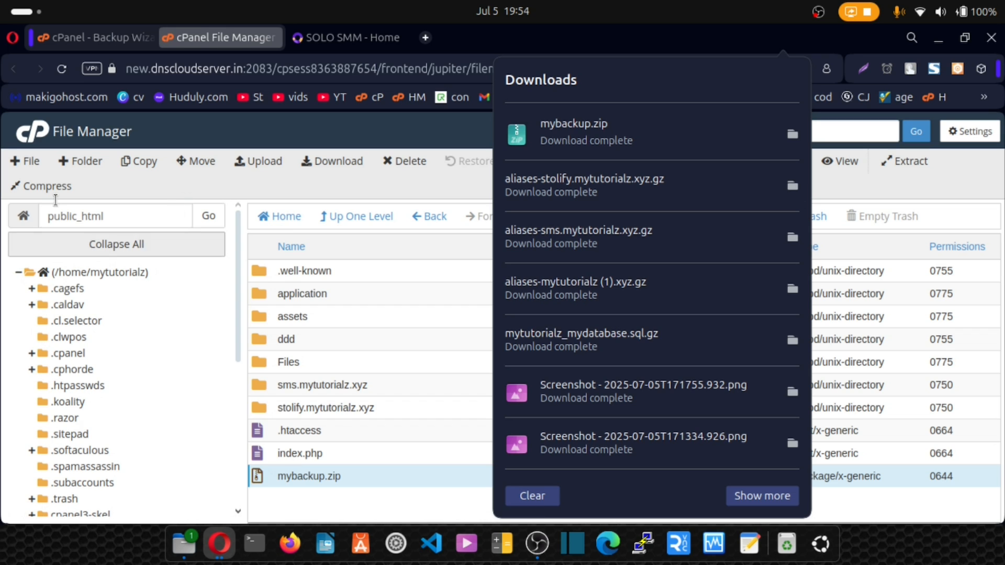
{"action": "left_click", "coordinate": [429, 187]}
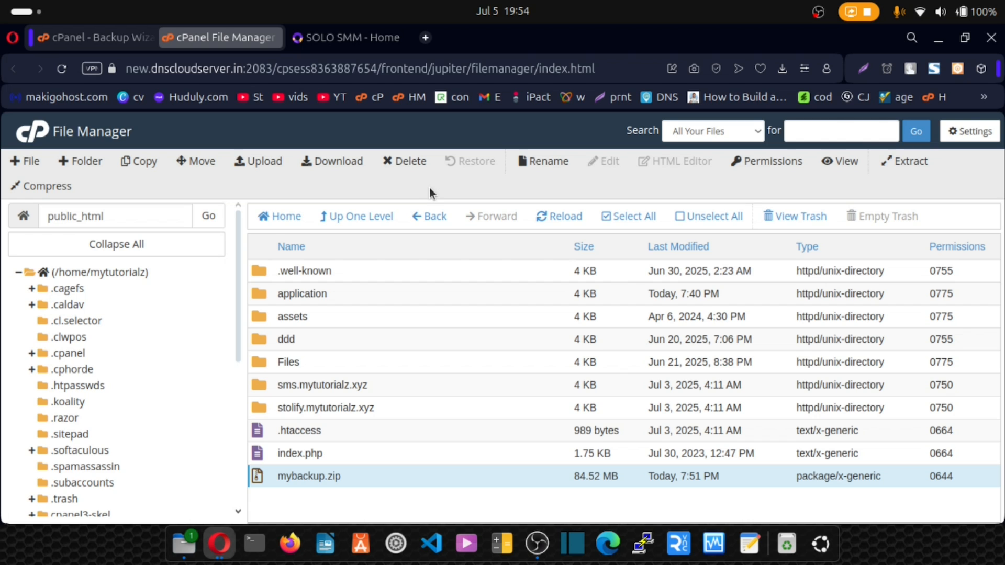
Step: Switch to WHM on the destination server and open the new account form from the account list
{"action": "left_click", "coordinate": [404, 39]}
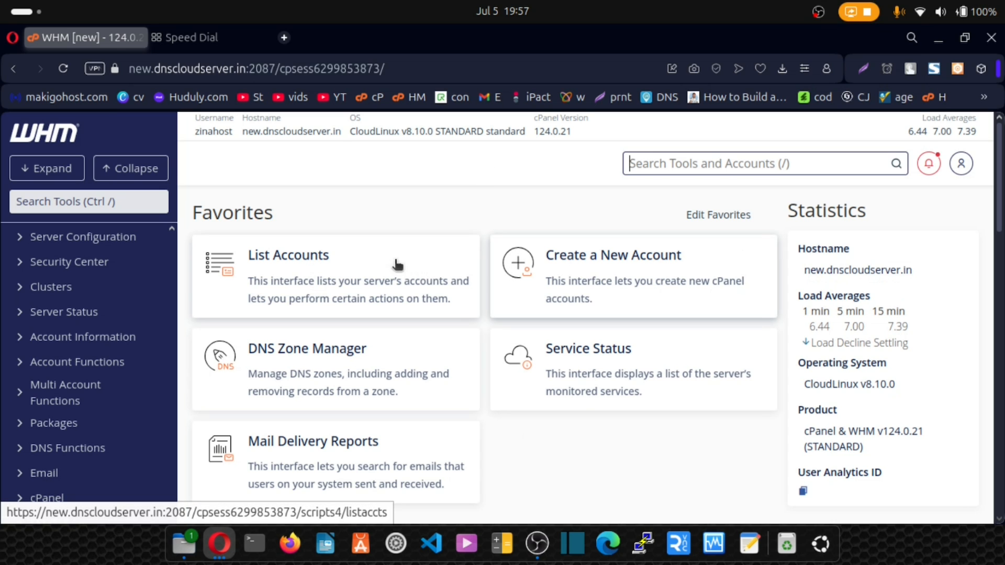
{"action": "left_click", "coordinate": [303, 263]}
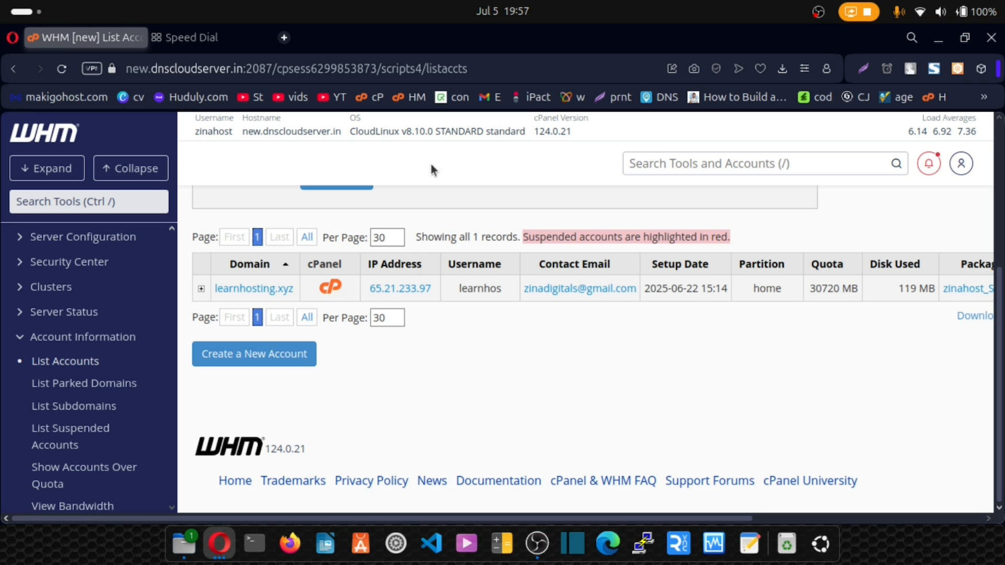
{"action": "left_click", "coordinate": [250, 363]}
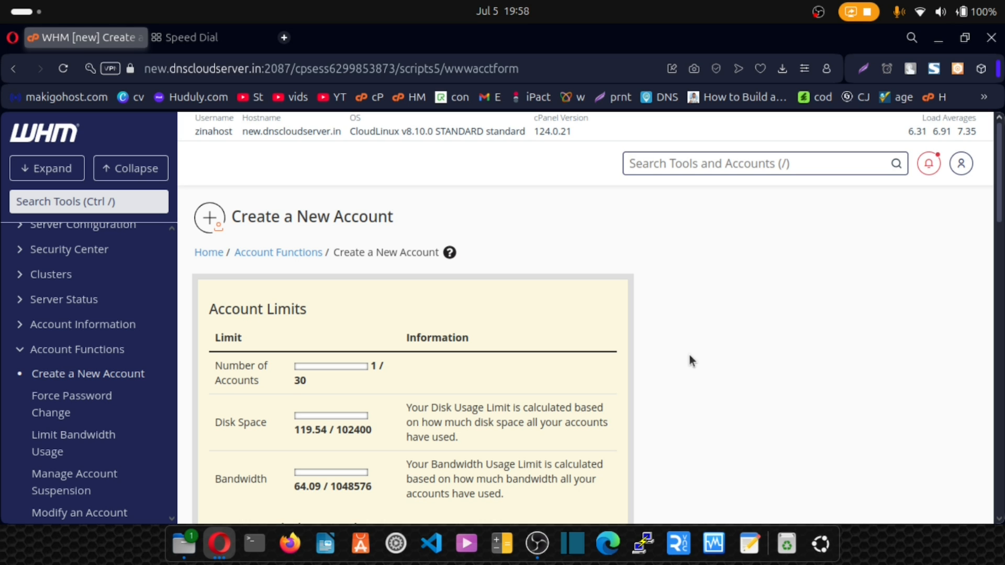
Step: Enter mytutorialz.xyz as the new account's domain and fill both password fields with a generated password
{"action": "scroll", "coordinate": [689, 355], "scroll_direction": "down", "scroll_amount": 5}
{"action": "left_click", "coordinate": [430, 367]}
{"action": "type", "text": "mytutorialz.xyz"}
{"action": "left_click", "coordinate": [410, 406]}
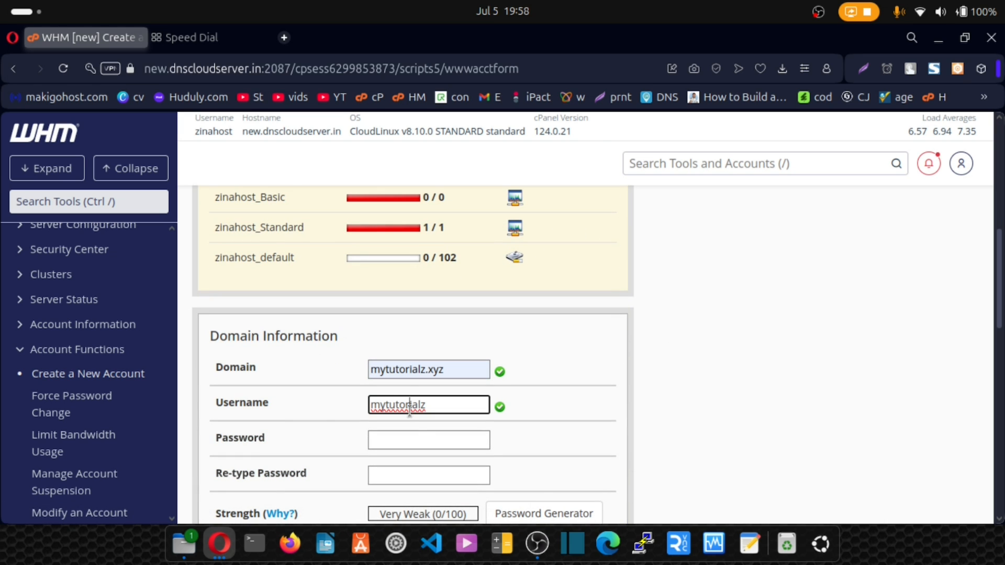
{"action": "left_click", "coordinate": [544, 514]}
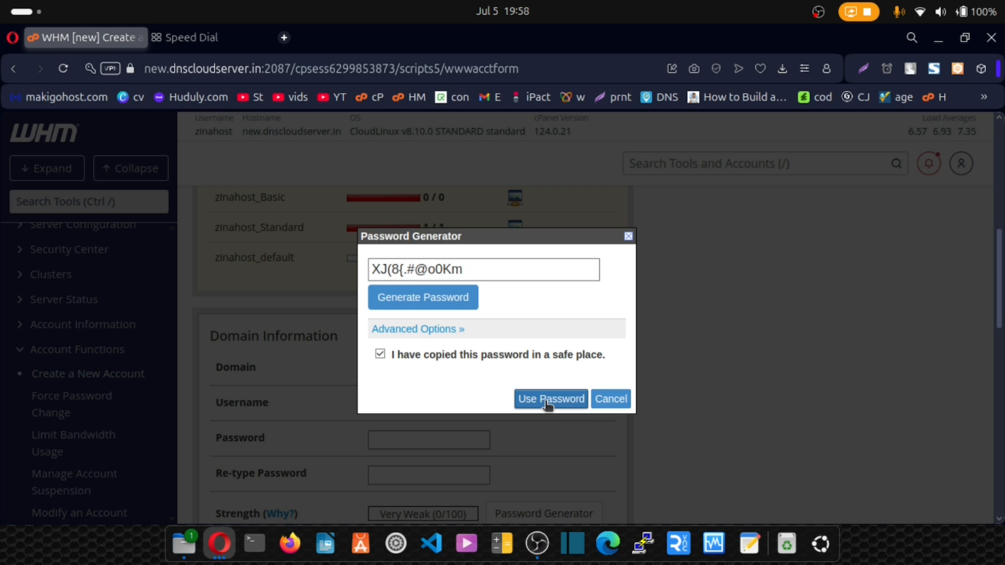
{"action": "left_click", "coordinate": [547, 399]}
Step: Fill in the new account's contact e-mail address under Domain Information
{"action": "scroll", "coordinate": [534, 391], "scroll_direction": "down", "scroll_amount": 3}
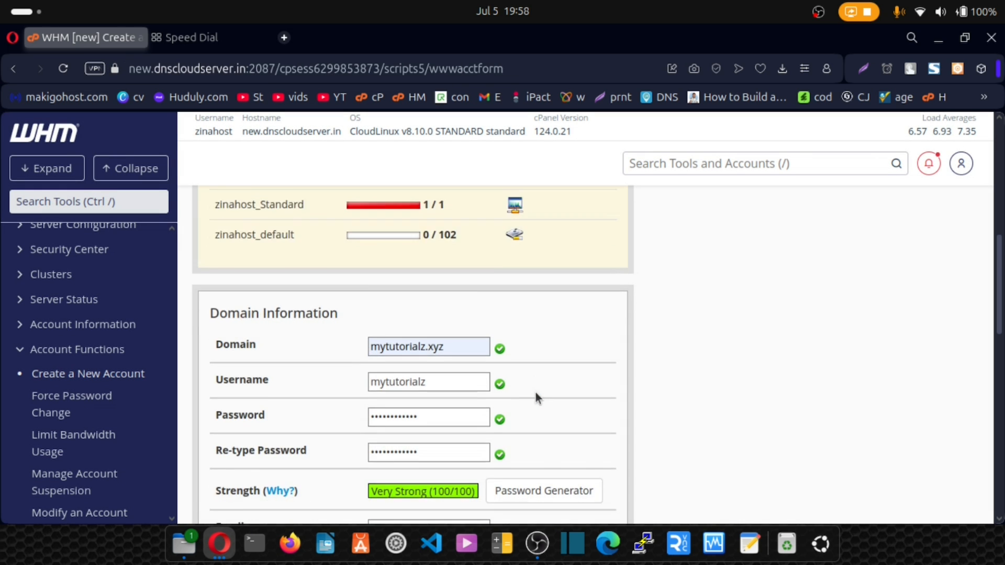
{"action": "left_click", "coordinate": [439, 380]}
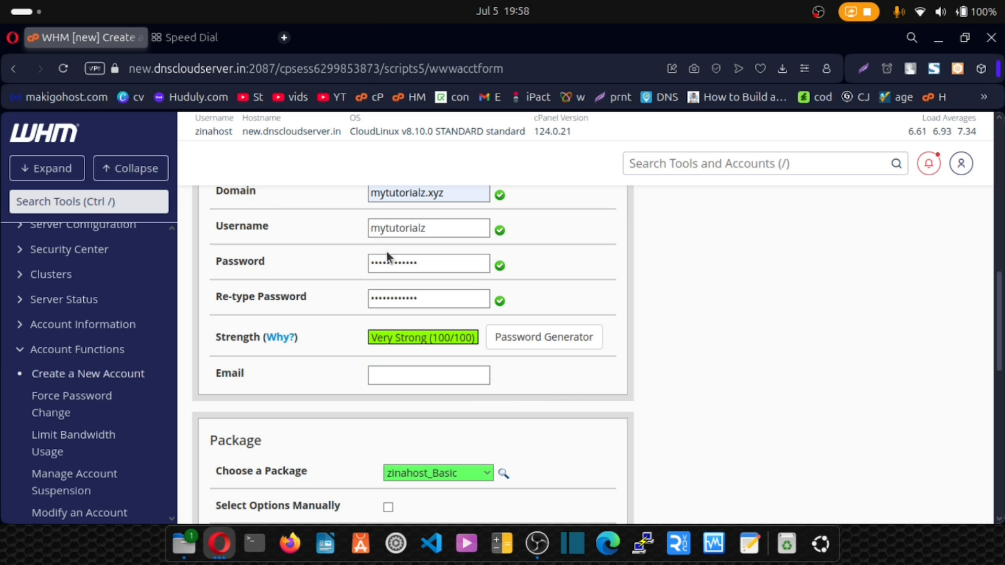
{"action": "key", "text": "ctrl+v"}
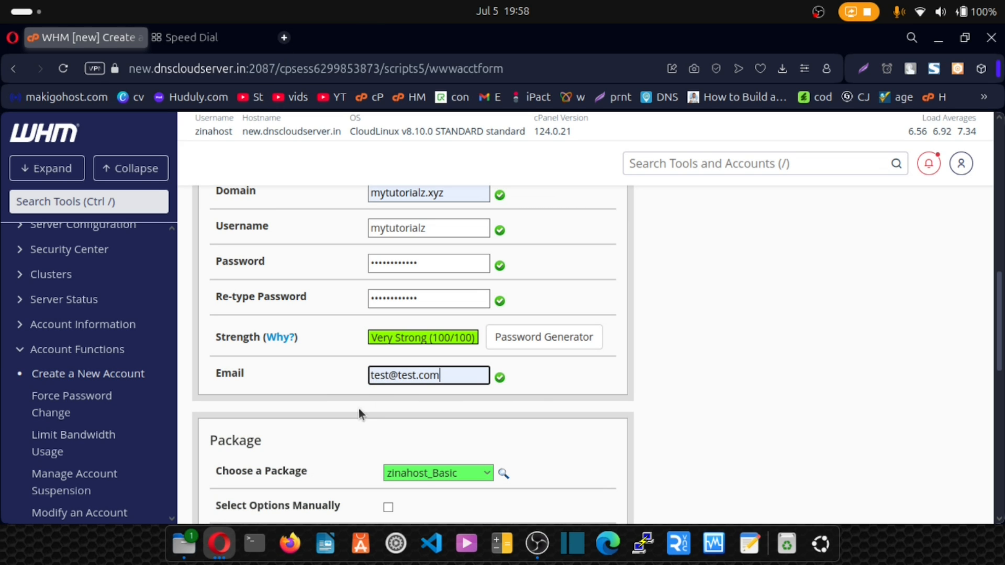
Step: Review the new account form and create the mytutorialz.xyz account with the zinahost_Basic package
{"action": "scroll", "coordinate": [388, 444], "scroll_direction": "down", "scroll_amount": 2}
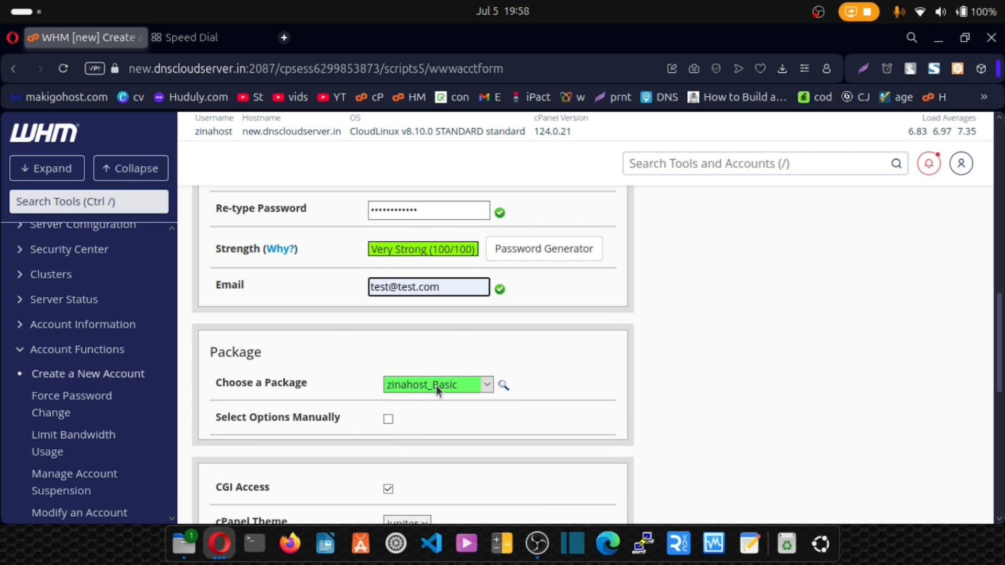
{"action": "scroll", "coordinate": [367, 375], "scroll_direction": "down", "scroll_amount": 10}
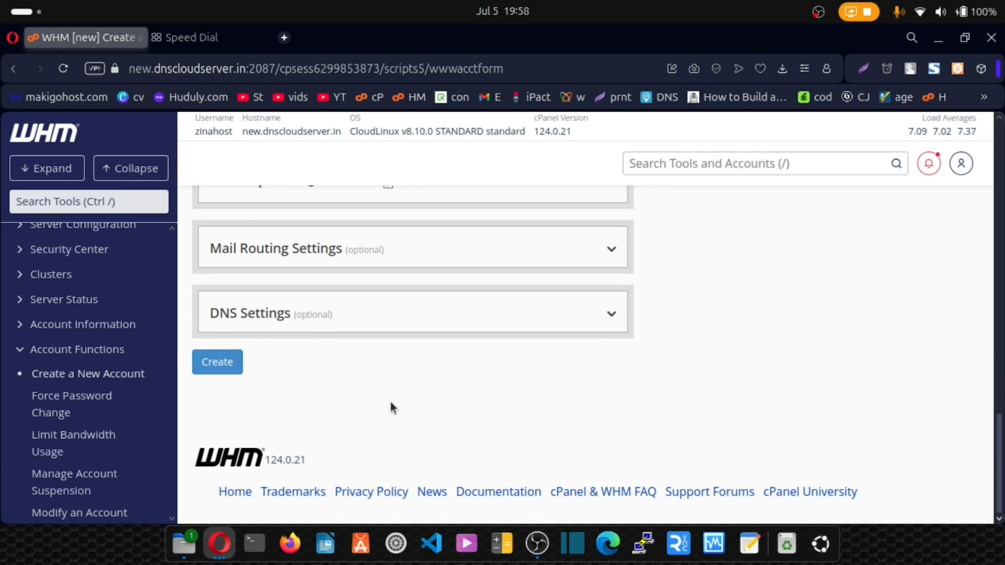
{"action": "scroll", "coordinate": [553, 413], "scroll_direction": "up", "scroll_amount": 15}
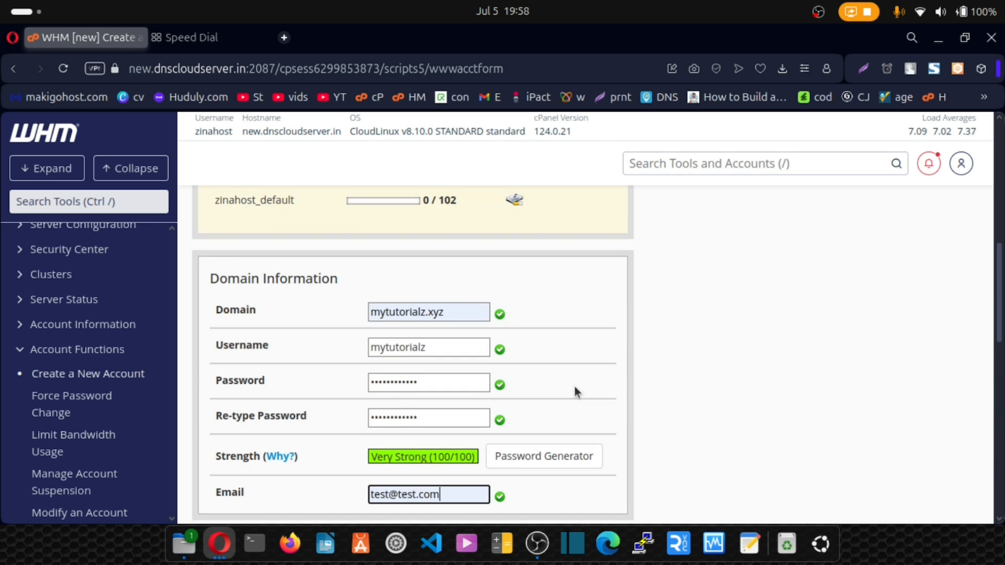
{"action": "scroll", "coordinate": [585, 373], "scroll_direction": "down", "scroll_amount": 15}
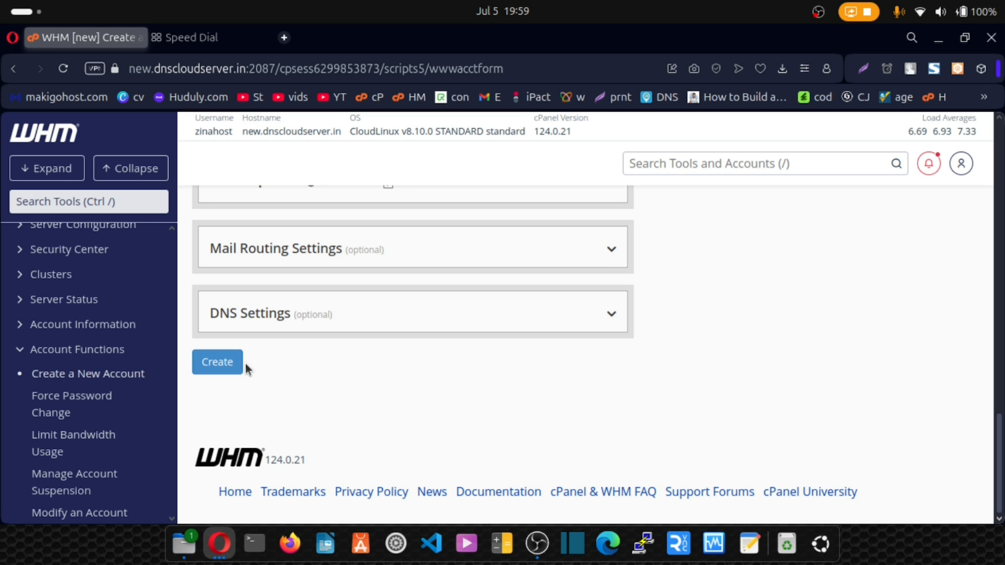
{"action": "scroll", "coordinate": [306, 379], "scroll_direction": "up", "scroll_amount": 10}
{"action": "scroll", "coordinate": [434, 327], "scroll_direction": "up", "scroll_amount": 5}
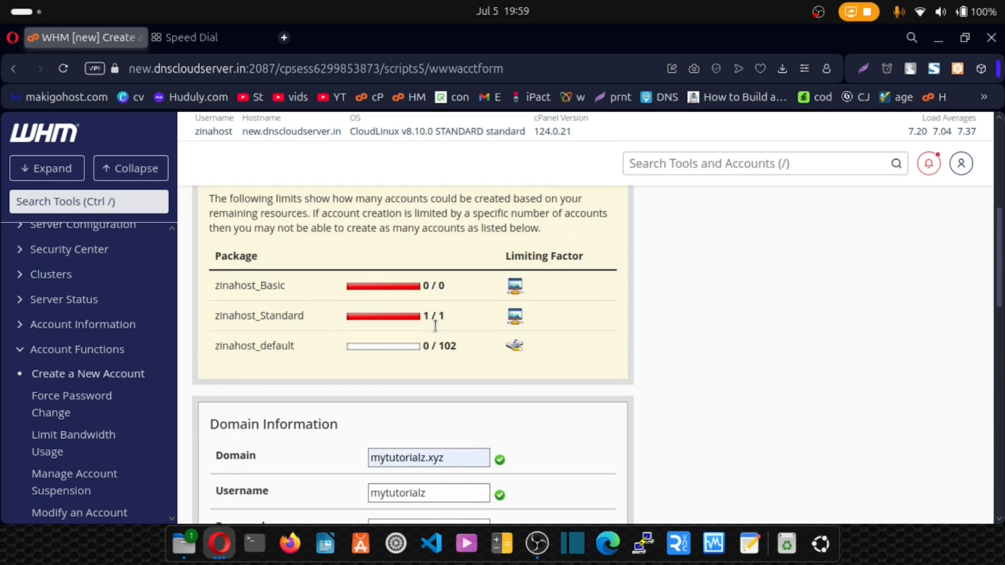
{"action": "scroll", "coordinate": [427, 330], "scroll_direction": "down", "scroll_amount": 20}
{"action": "left_click", "coordinate": [215, 365]}
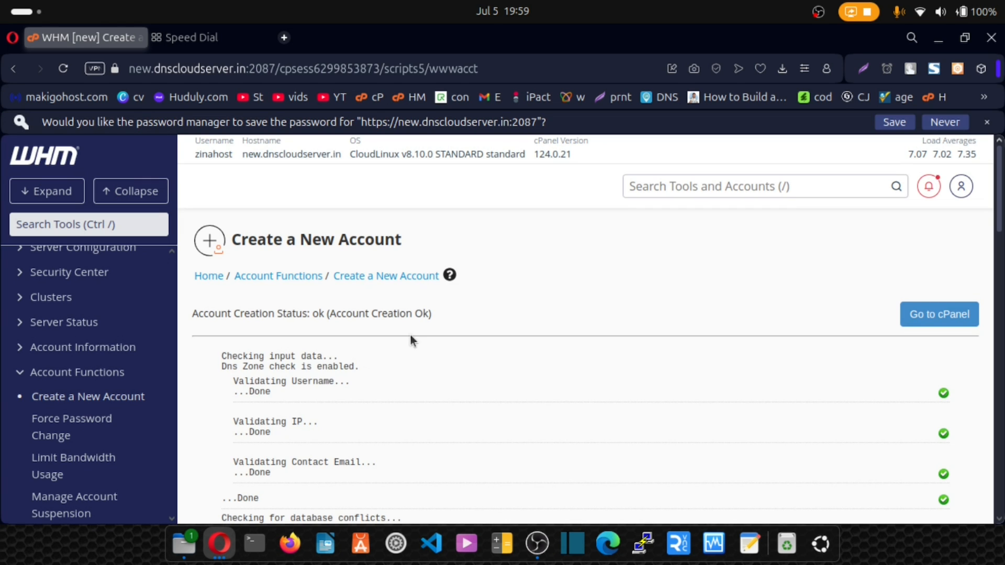
Step: Review the account creation report, go to the new account's cPanel and skip the starting point choice
{"action": "scroll", "coordinate": [418, 330], "scroll_direction": "down", "scroll_amount": 10}
{"action": "scroll", "coordinate": [418, 330], "scroll_direction": "up", "scroll_amount": 3}
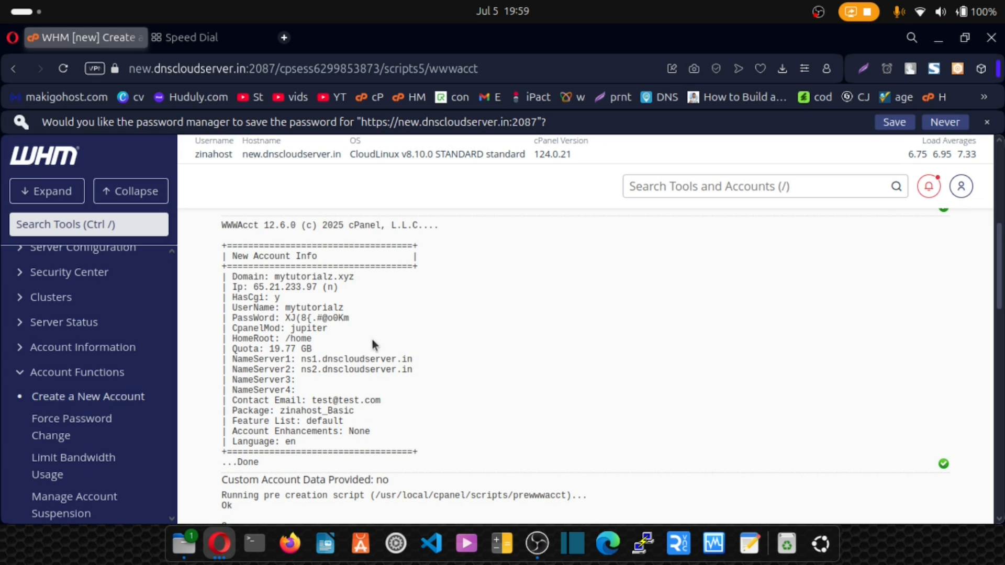
{"action": "scroll", "coordinate": [678, 362], "scroll_direction": "up", "scroll_amount": 7}
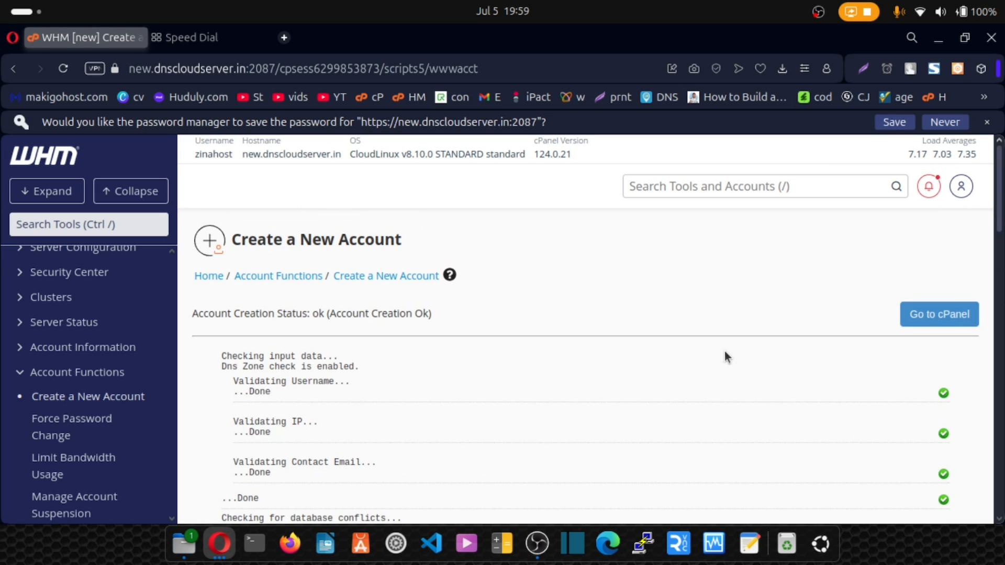
{"action": "left_click", "coordinate": [941, 317]}
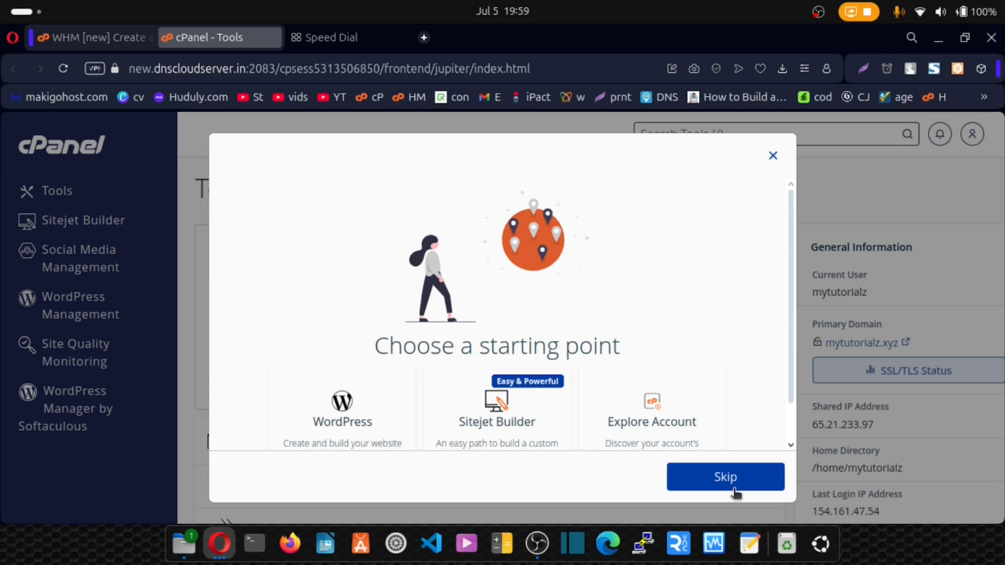
{"action": "left_click", "coordinate": [723, 476]}
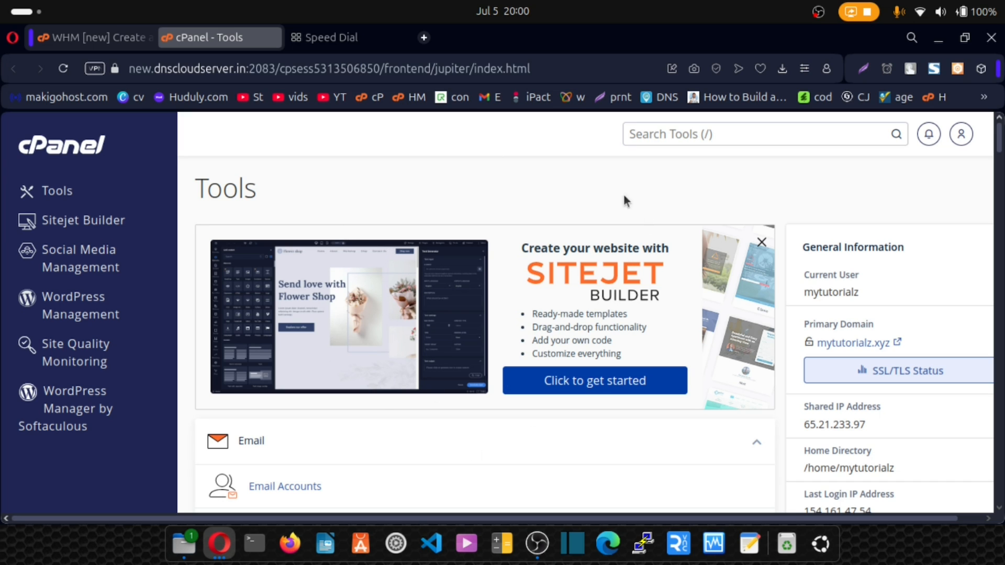
Step: Search the tools for "file", open File Manager and enter the public_html folder
{"action": "left_click", "coordinate": [660, 134]}
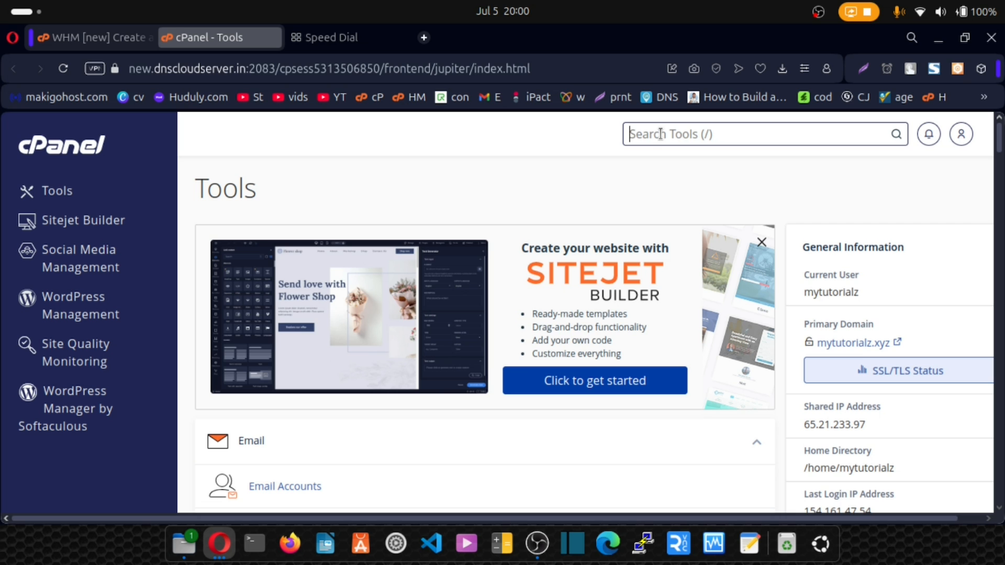
{"action": "type", "text": "file"}
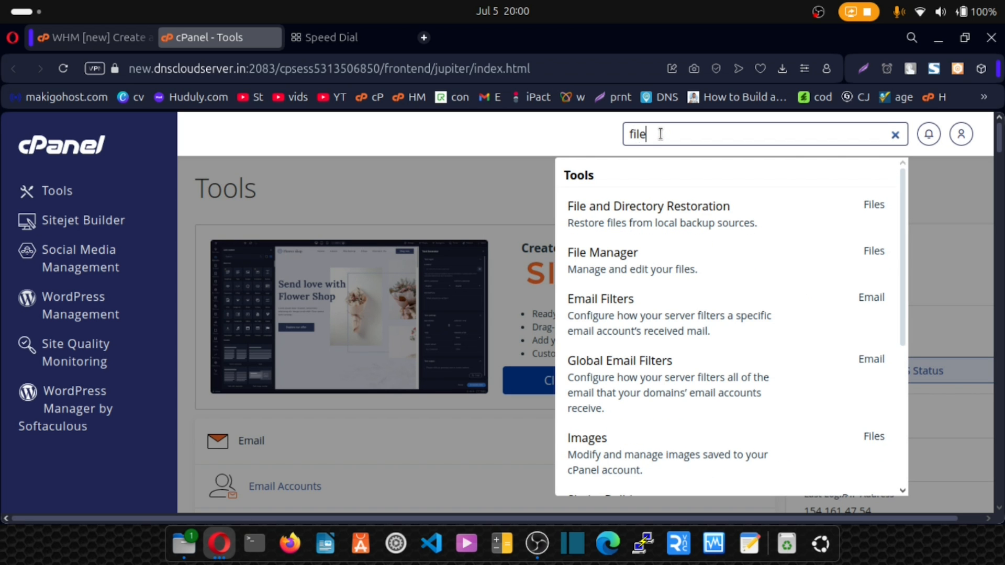
{"action": "left_click", "coordinate": [643, 264]}
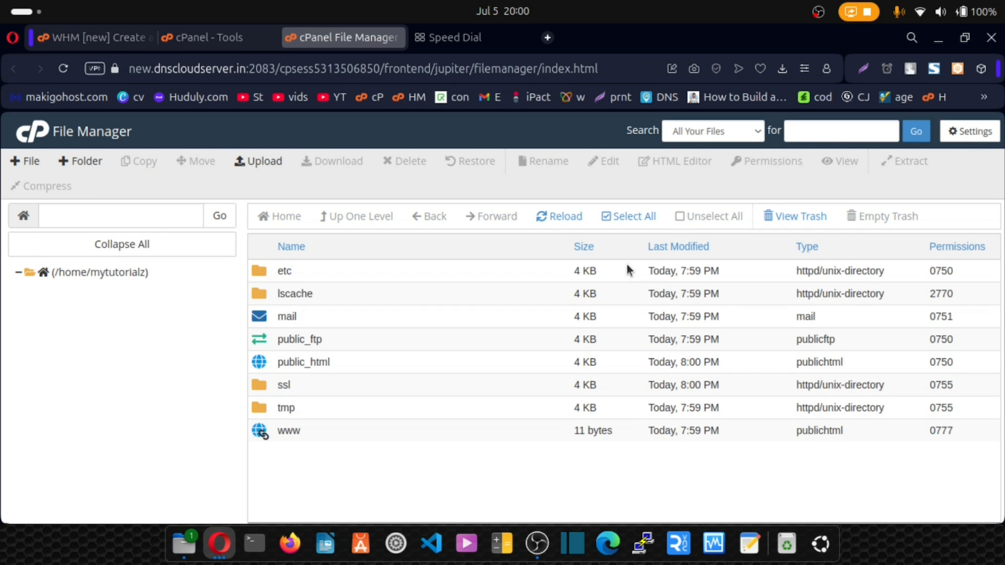
{"action": "double_click", "coordinate": [263, 363]}
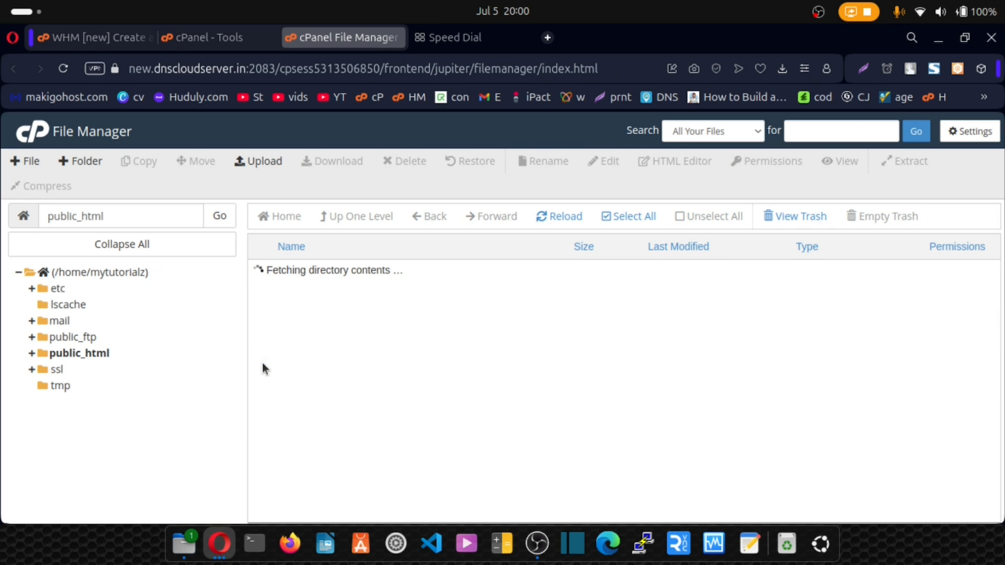
Step: Upload mybackup.zip from the computer to the /home/mytutorialz/public_html folder
{"action": "left_click", "coordinate": [267, 167]}
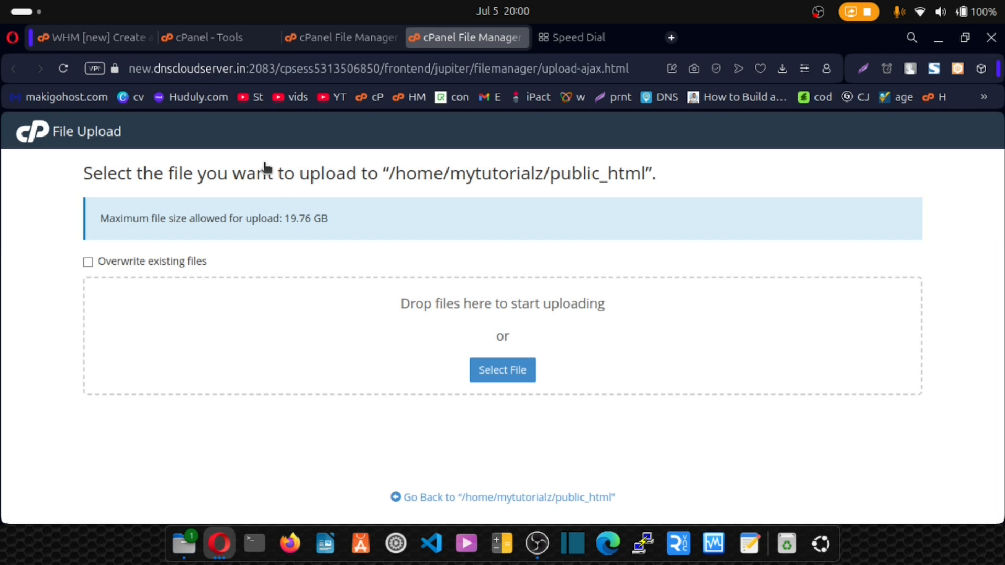
{"action": "left_click", "coordinate": [486, 376]}
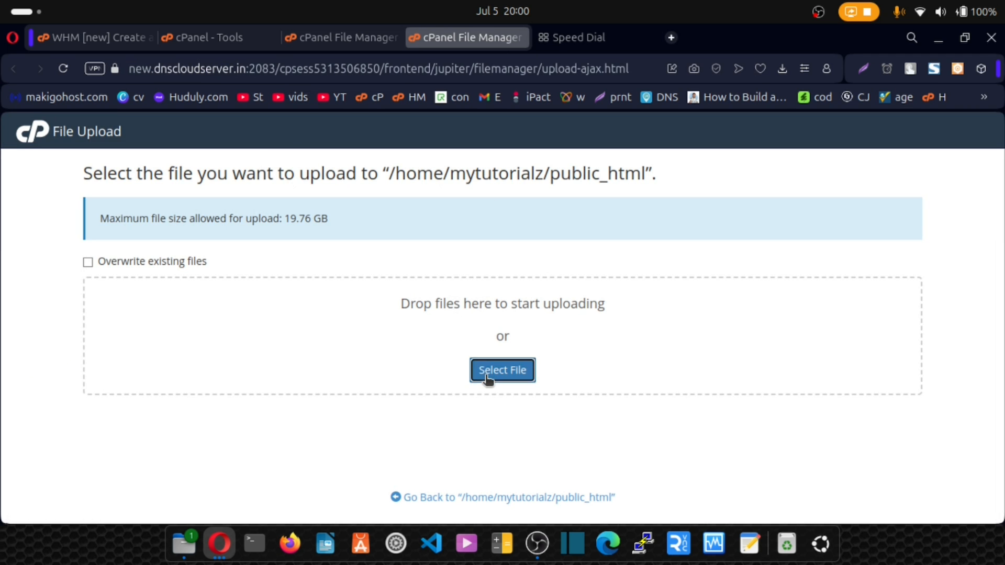
{"action": "left_click_drag", "start_coordinate": [564, 397], "coordinate": [565, 403]}
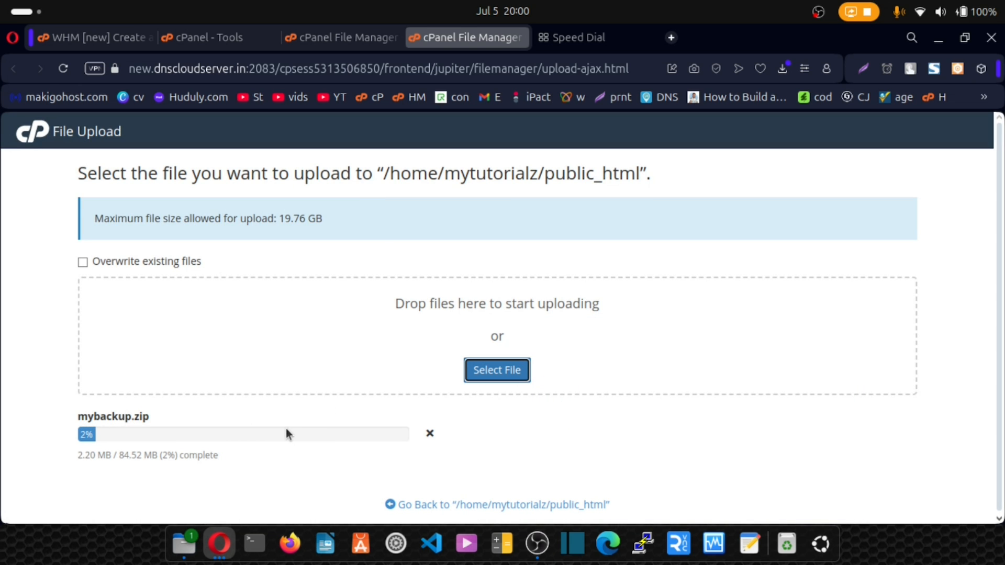
{"action": "left_click_drag", "start_coordinate": [545, 174], "coordinate": [641, 174]}
{"action": "left_click", "coordinate": [668, 183]}
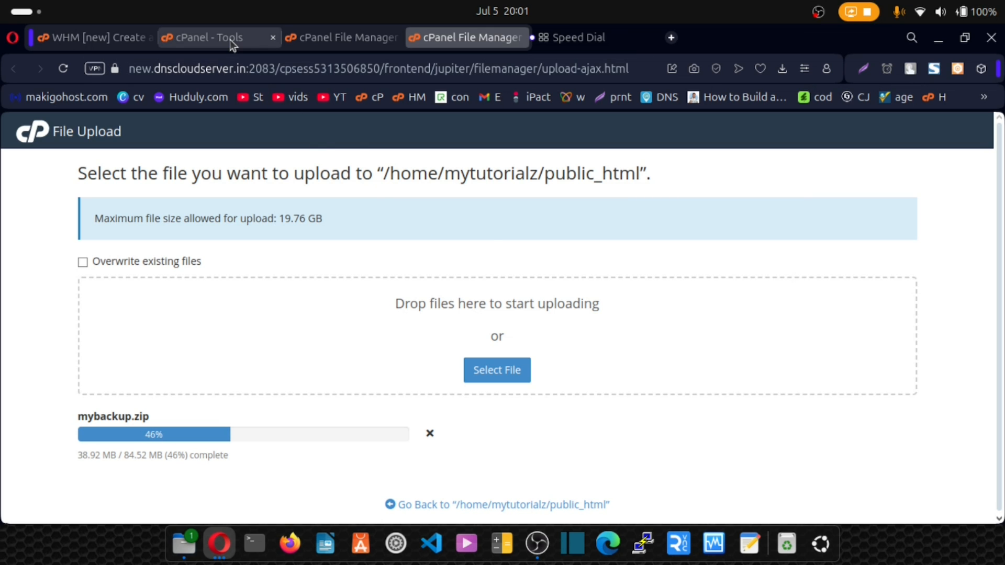
Step: Return to the cPanel tools page, search for "back" and open the Backup Wizard
{"action": "left_click", "coordinate": [218, 33]}
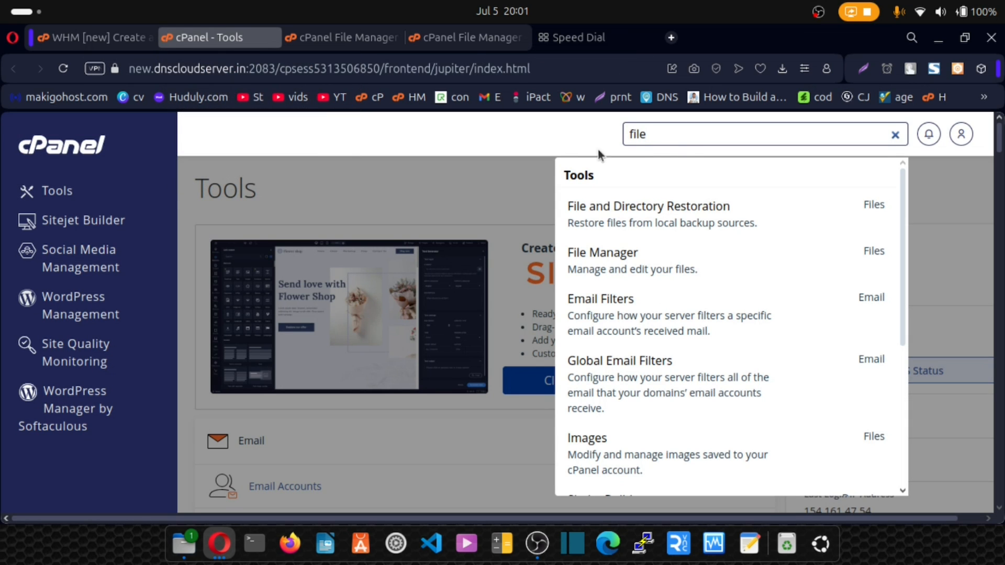
{"action": "key", "text": "ctrl+a"}
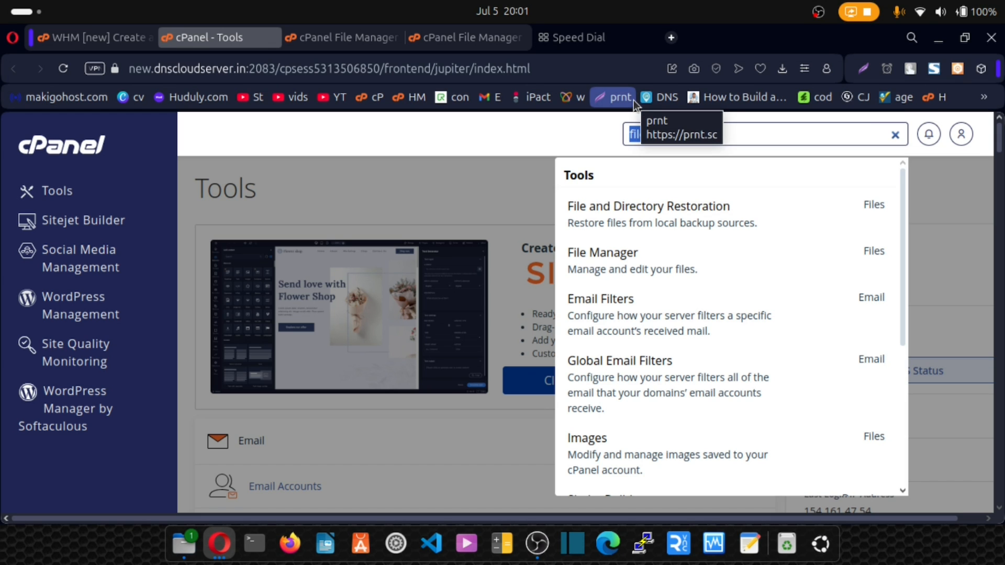
{"action": "key", "text": "BackSpace"}
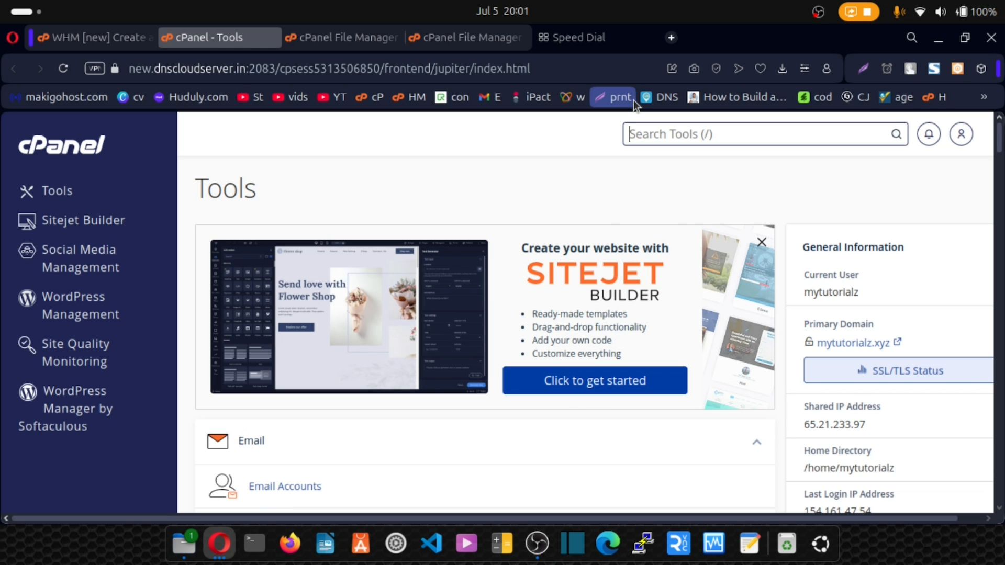
{"action": "type", "text": "back"}
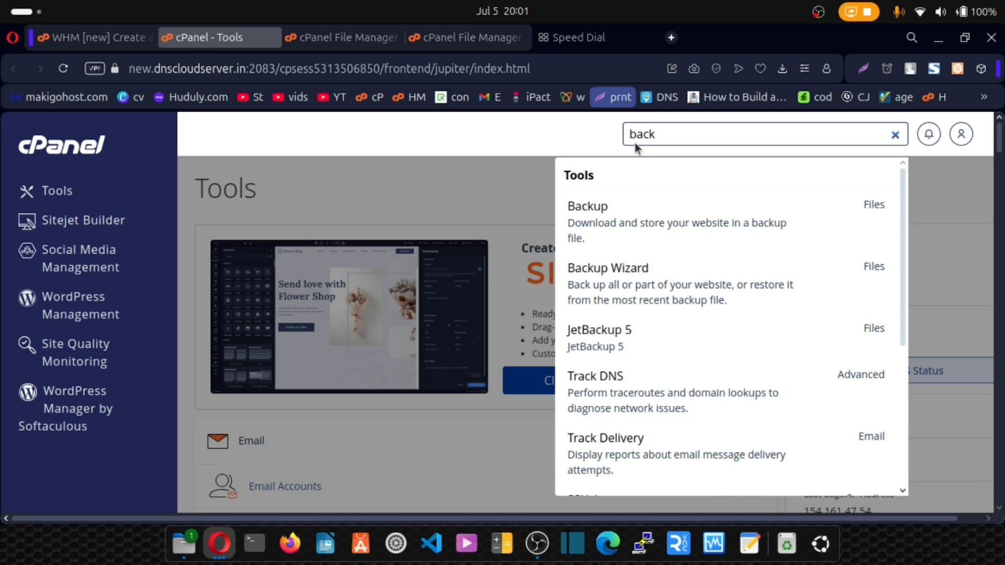
{"action": "left_click", "coordinate": [637, 271]}
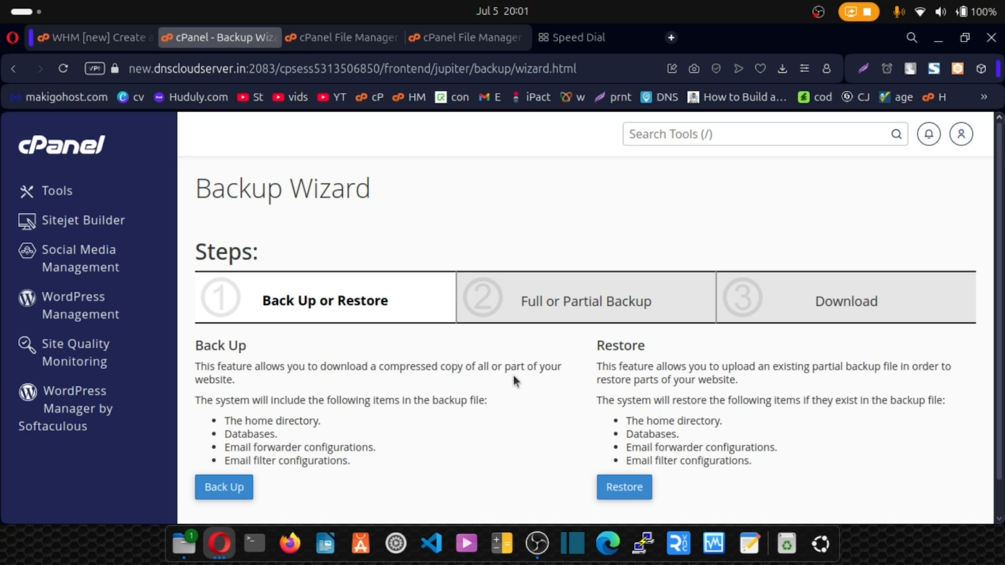
Step: Restore the database from the backup file mytutorialz_mydatabase.sql.gz
{"action": "left_click", "coordinate": [623, 492]}
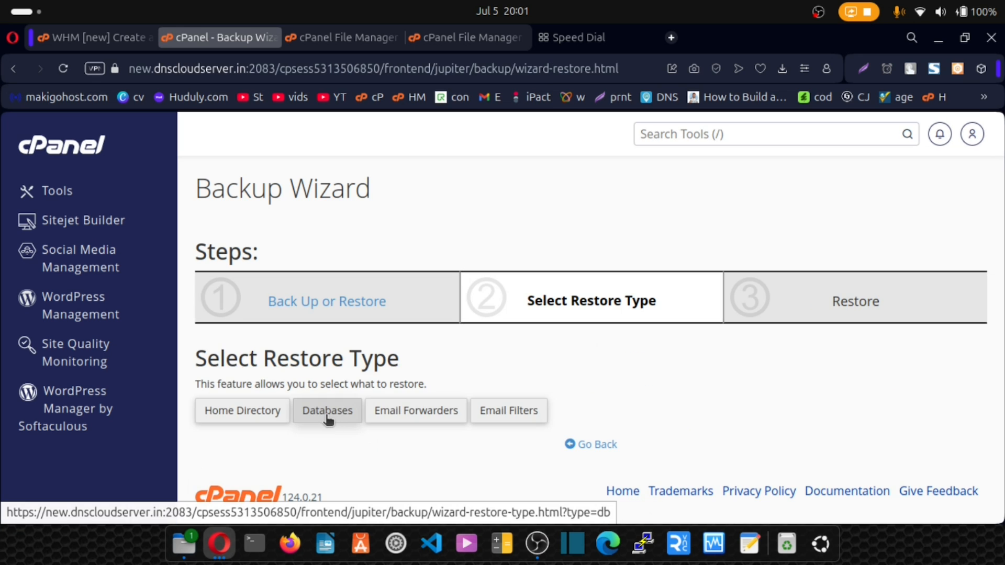
{"action": "left_click", "coordinate": [321, 416]}
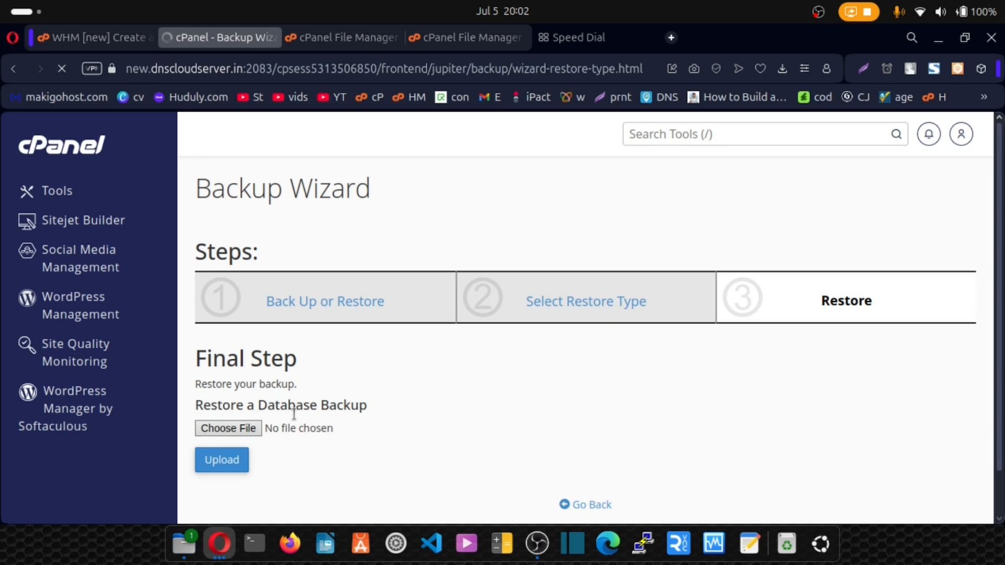
{"action": "left_click", "coordinate": [233, 428]}
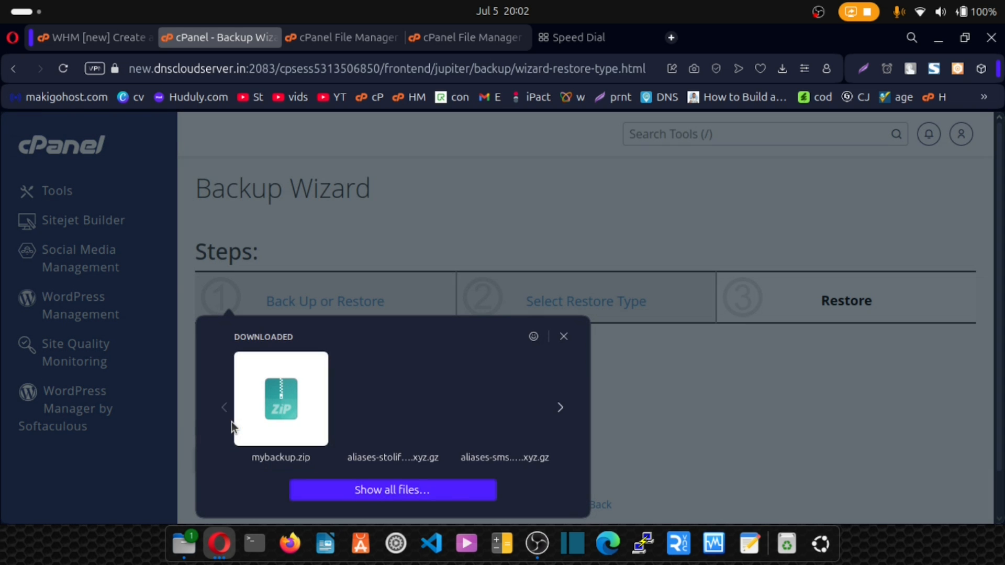
{"action": "left_click", "coordinate": [559, 413]}
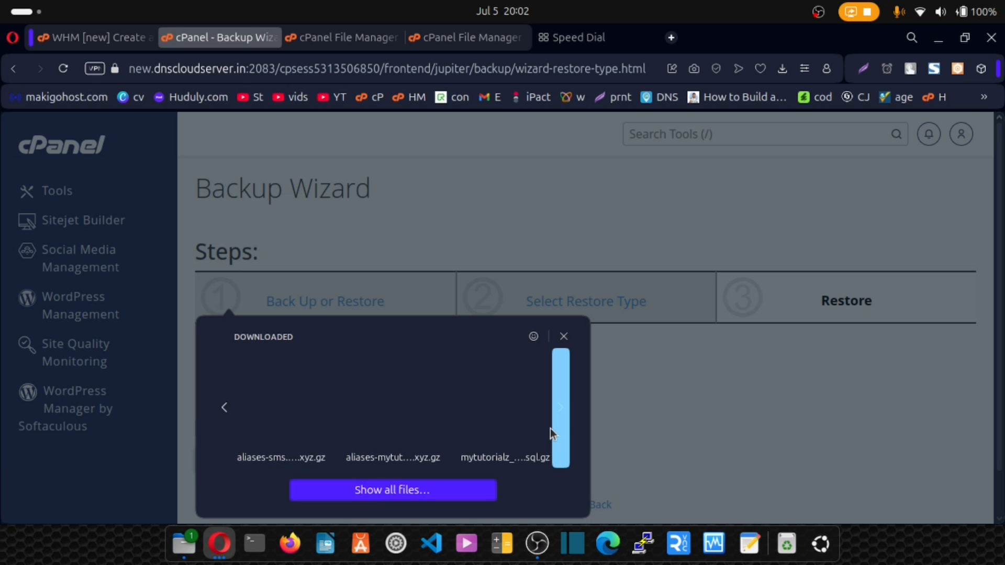
{"action": "left_click", "coordinate": [498, 412]}
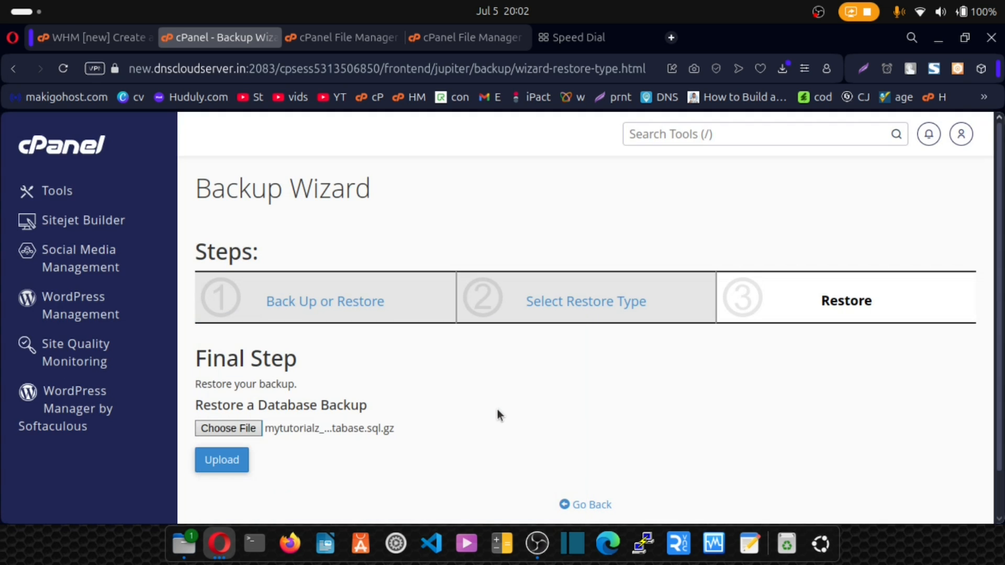
{"action": "left_click", "coordinate": [223, 459]}
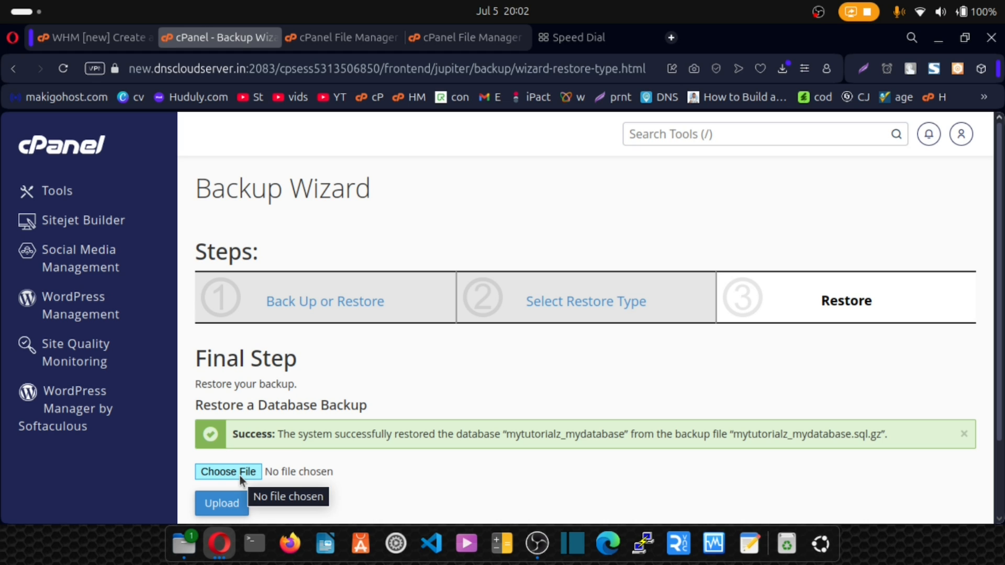
Step: Choose Email Forwarders as the restore type and try to restore the aliases backup for stolify.mytutorialz.xyz
{"action": "left_click", "coordinate": [584, 296]}
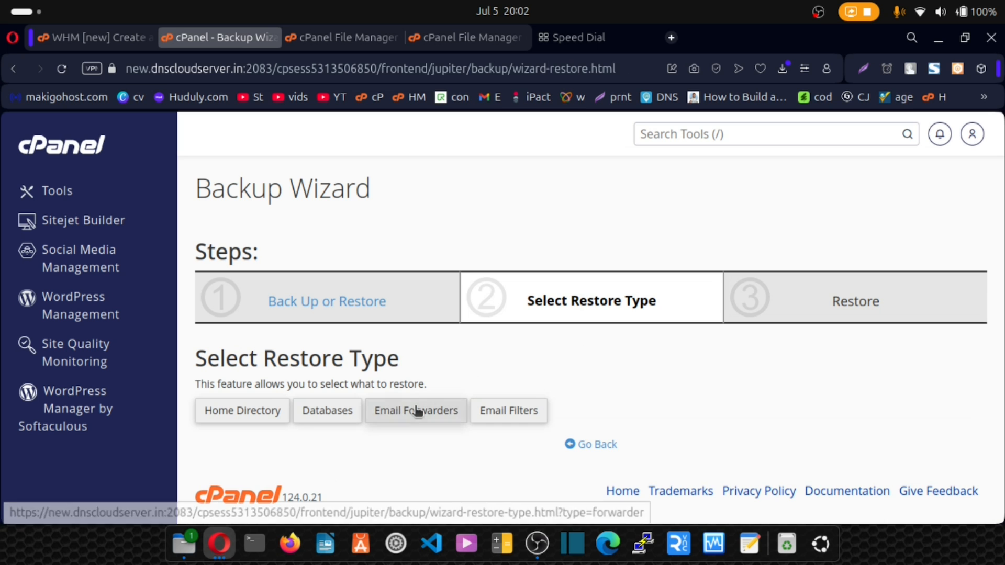
{"action": "left_click", "coordinate": [418, 413]}
{"action": "left_click", "coordinate": [232, 428]}
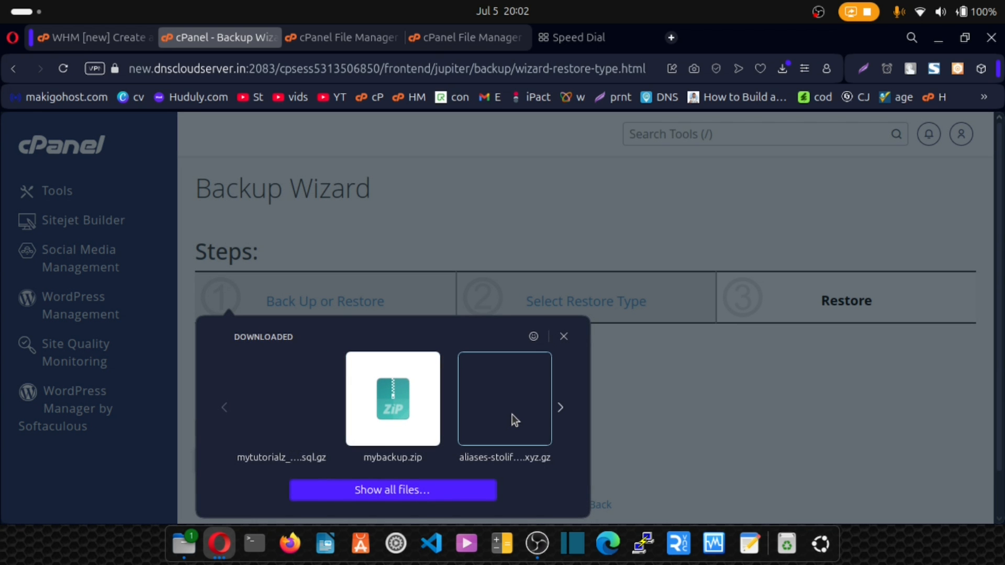
{"action": "left_click", "coordinate": [501, 402]}
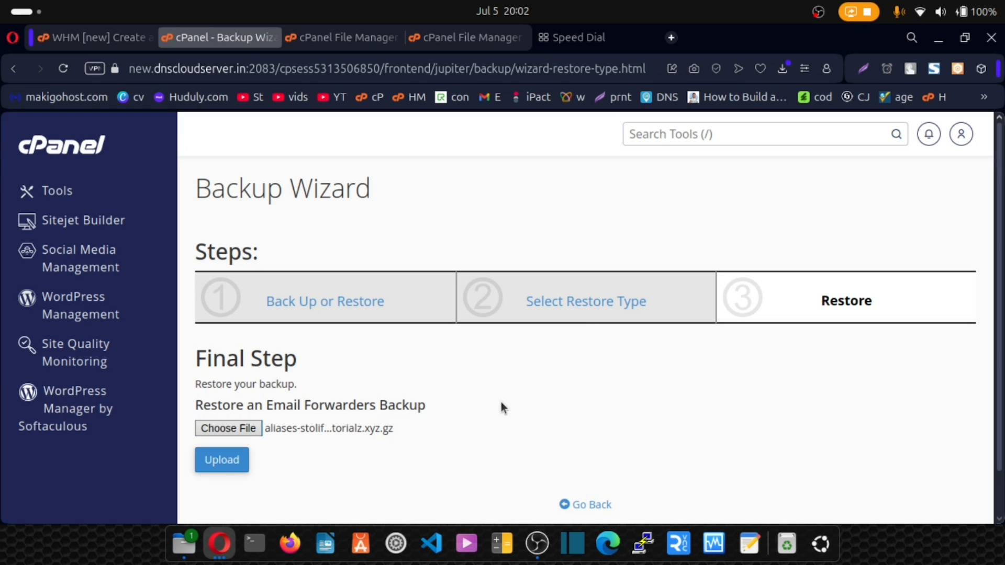
{"action": "left_click", "coordinate": [224, 461]}
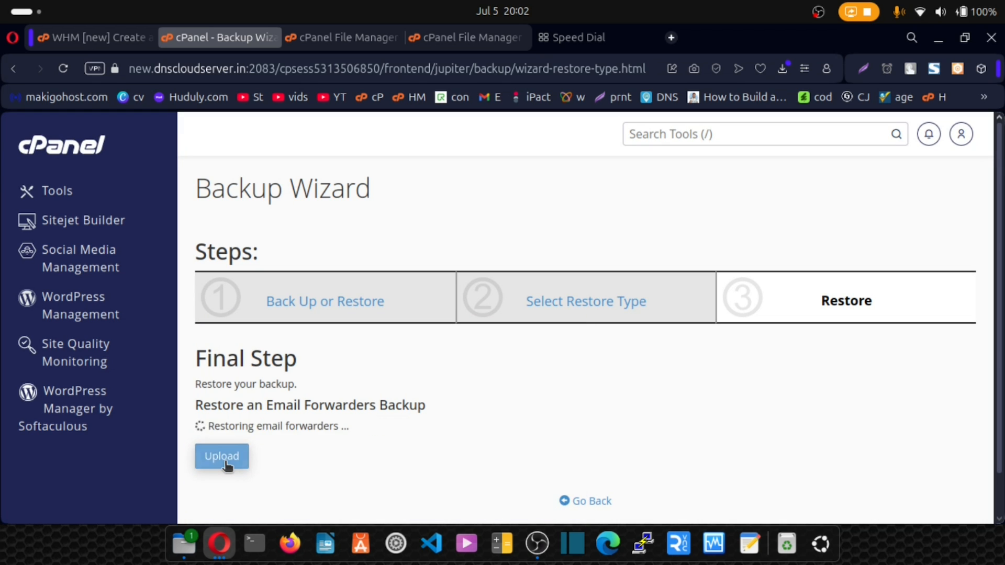
{"action": "left_click_drag", "start_coordinate": [285, 421], "coordinate": [475, 433]}
{"action": "left_click", "coordinate": [383, 431]}
{"action": "left_click", "coordinate": [475, 434]}
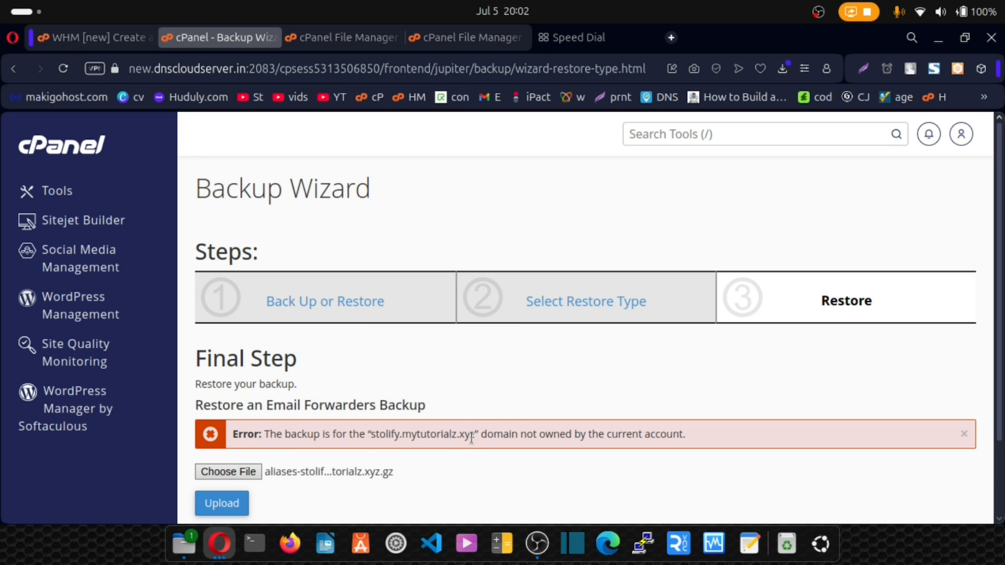
{"action": "left_click_drag", "start_coordinate": [371, 434], "coordinate": [475, 434]}
{"action": "left_click", "coordinate": [435, 407]}
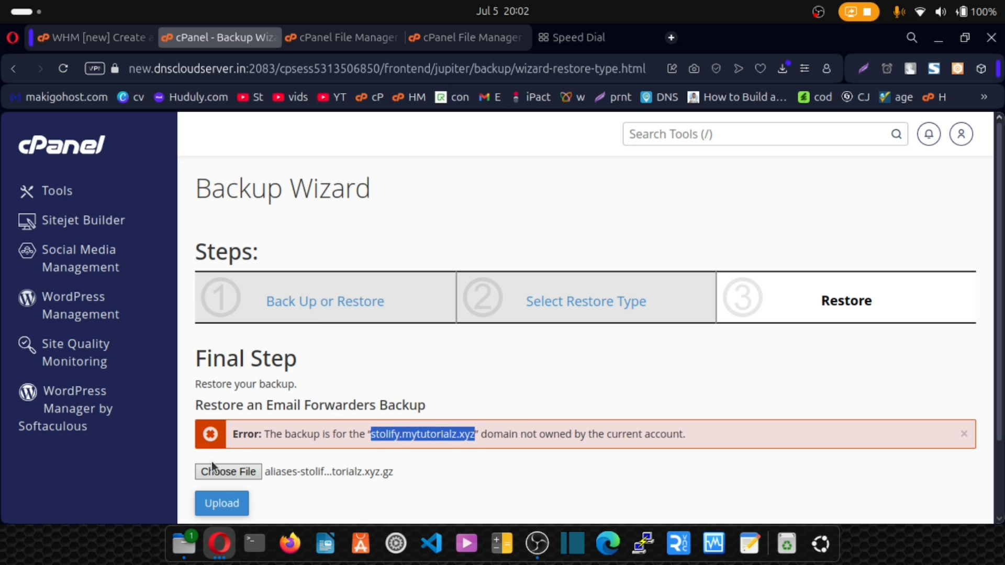
Step: Try to restore the email forwarders from the aliases backup for sms.mytutorialz.xyz
{"action": "left_click", "coordinate": [218, 476]}
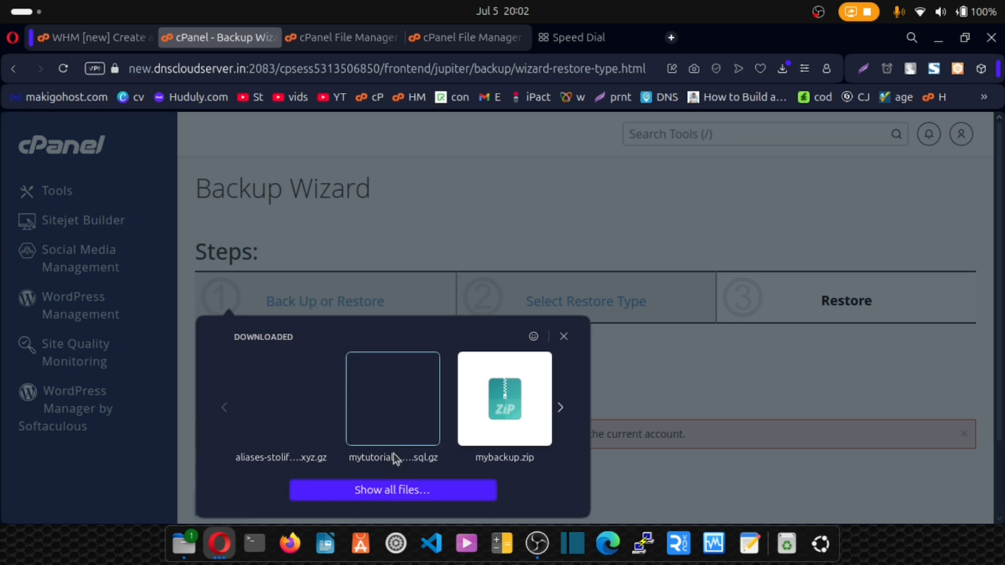
{"action": "left_click", "coordinate": [560, 411]}
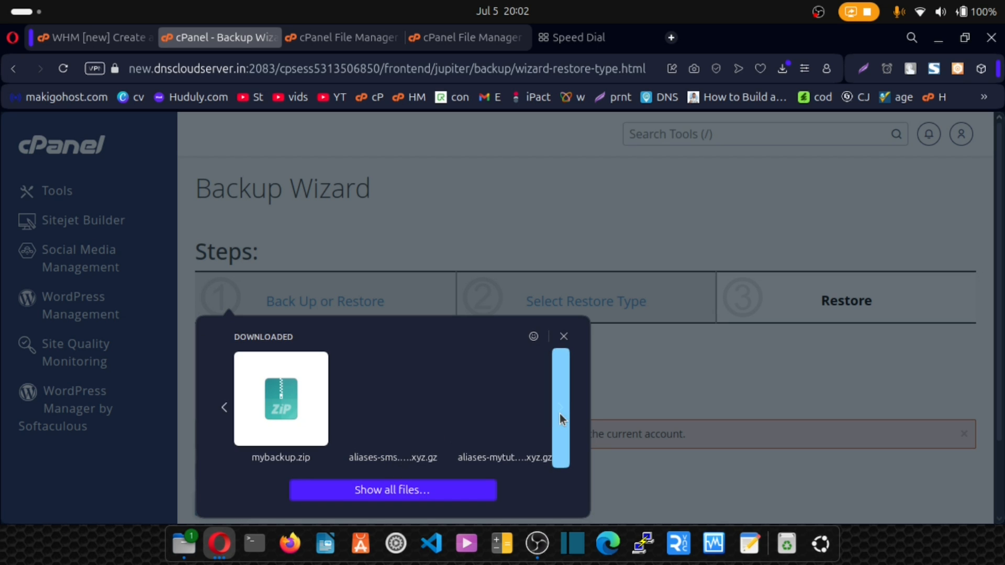
{"action": "left_click", "coordinate": [402, 405]}
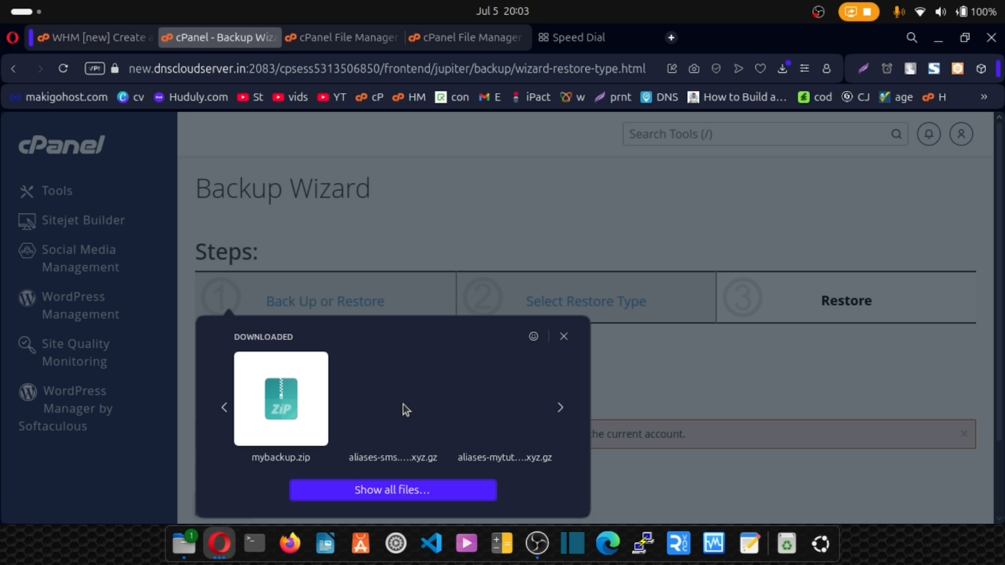
{"action": "left_click", "coordinate": [233, 507]}
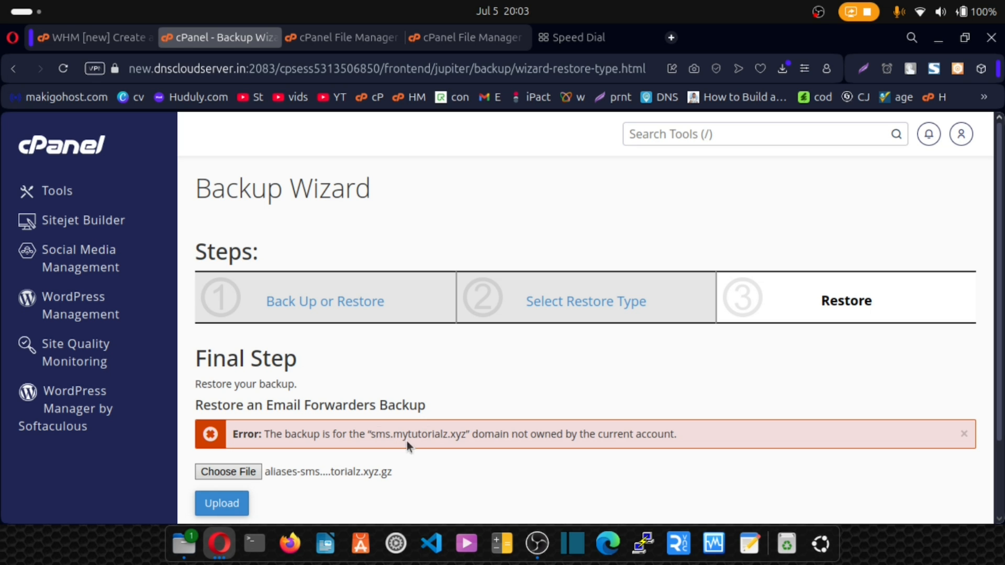
{"action": "left_click", "coordinate": [258, 477]}
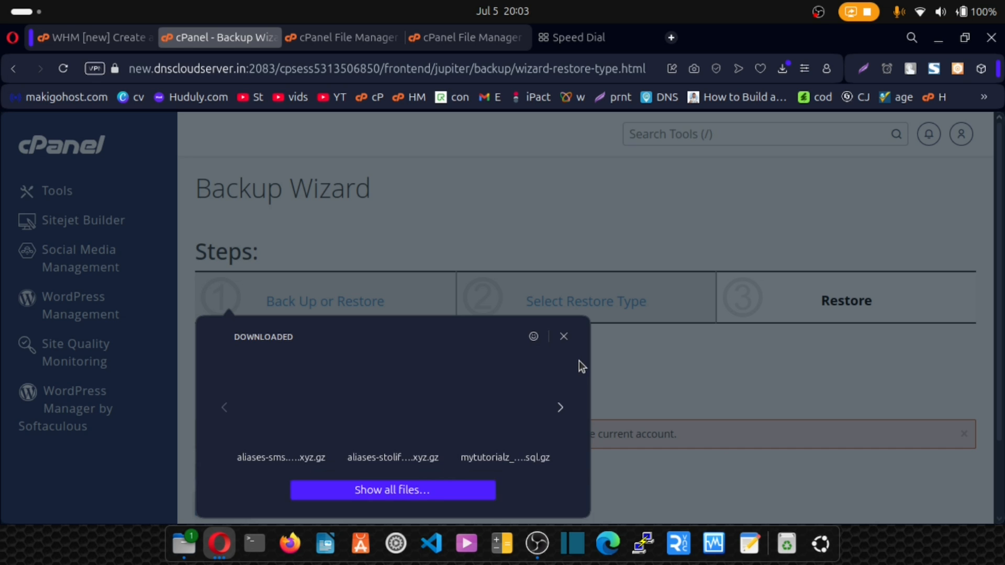
{"action": "key", "text": "Escape"}
Step: Search the tools for "domain", open Domains and create stolify.mytutorialz.xyz with document root /public_html/stolify.mytutorialz.xyz
{"action": "left_click", "coordinate": [663, 126]}
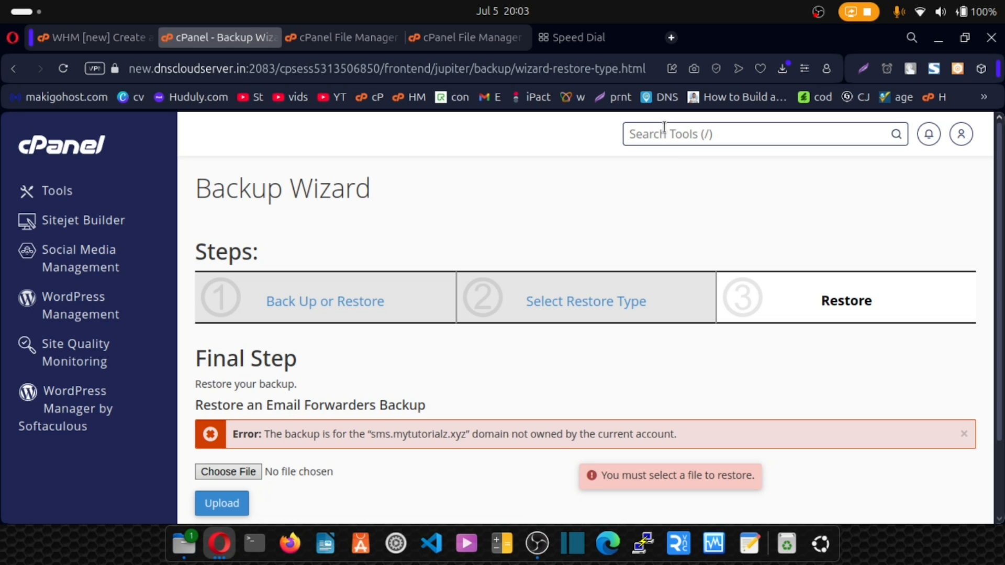
{"action": "type", "text": "domain"}
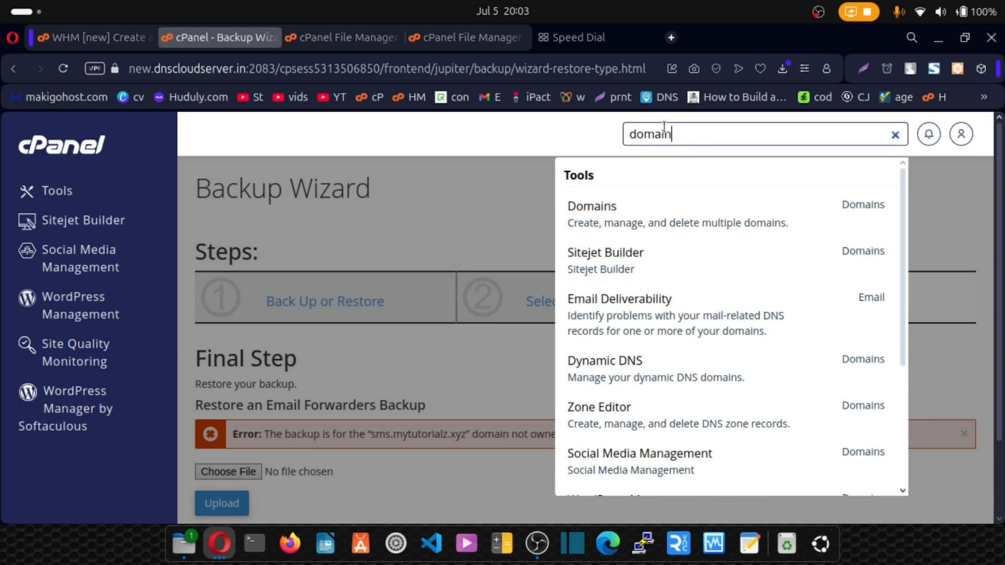
{"action": "left_click", "coordinate": [603, 210]}
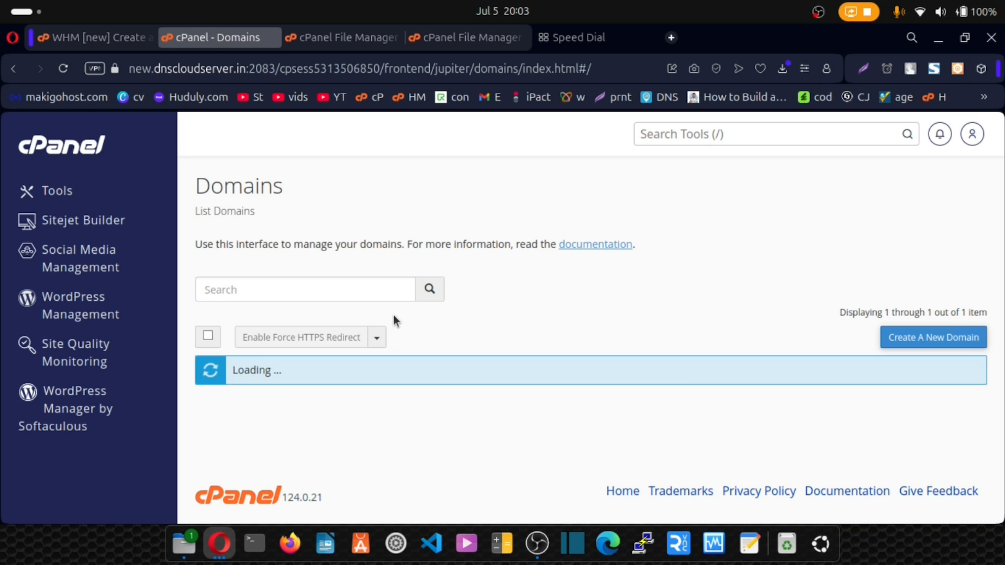
{"action": "left_click", "coordinate": [930, 338]}
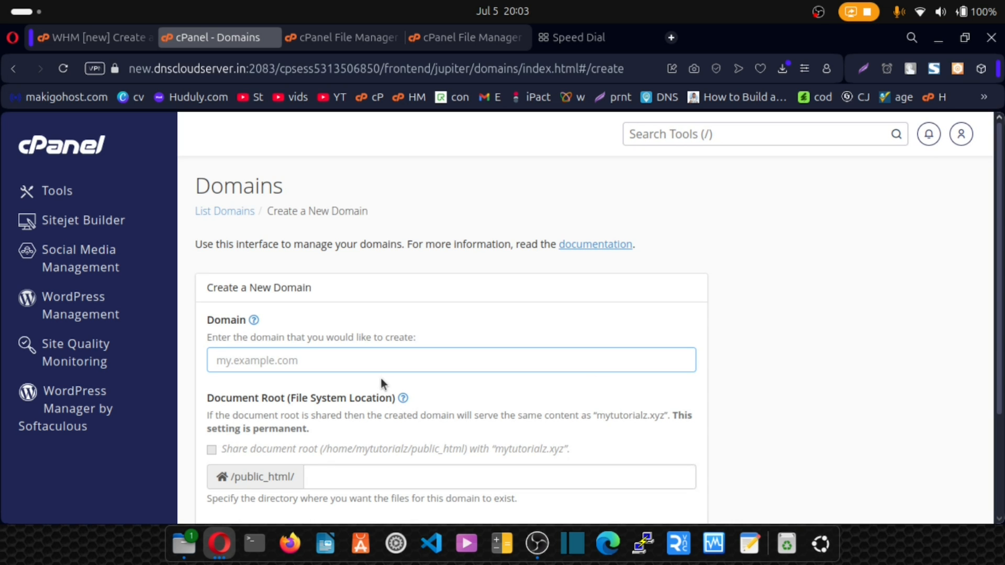
{"action": "key", "text": "ctrl+v"}
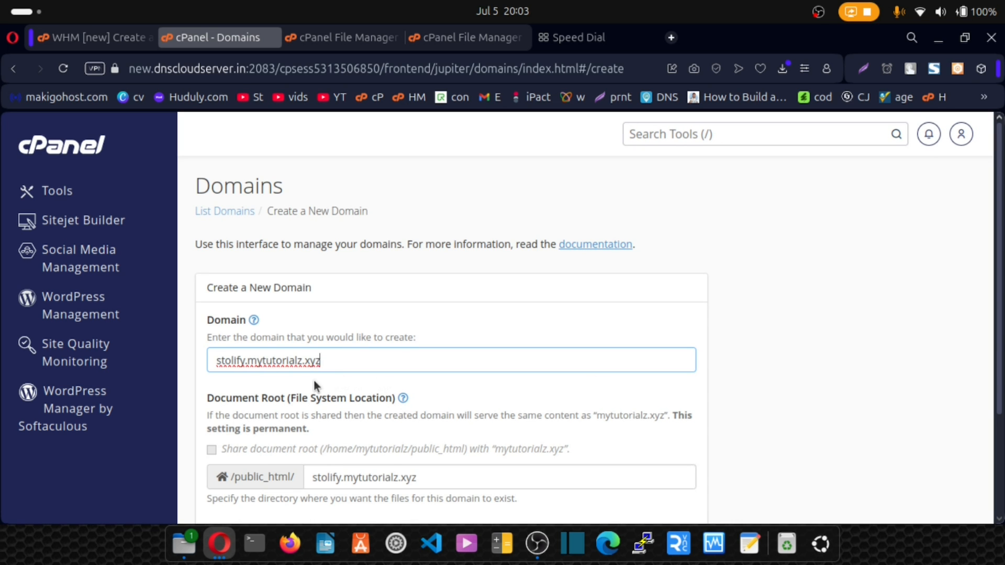
{"action": "scroll", "coordinate": [313, 379], "scroll_direction": "down", "scroll_amount": 3}
{"action": "left_click", "coordinate": [234, 406]}
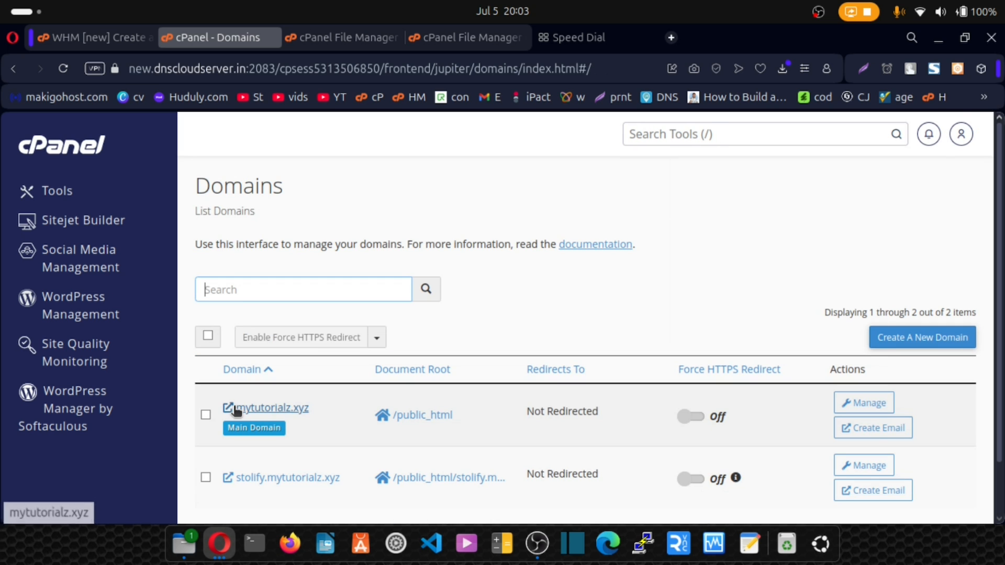
Step: Create another new domain, sms.mytutorialz.xyz, with document root /public_html/sms.mytutorialz.xyz
{"action": "left_click", "coordinate": [884, 340]}
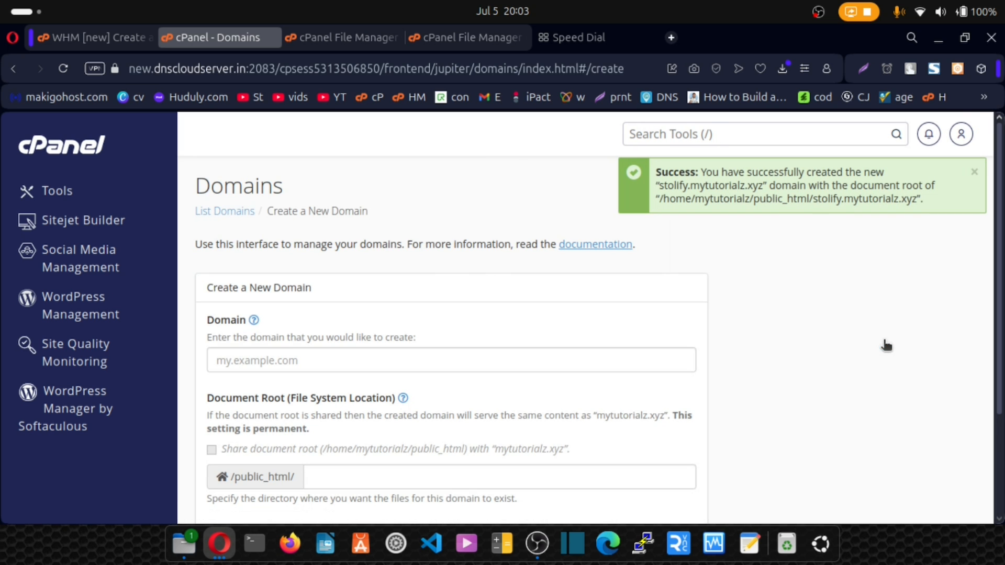
{"action": "left_click", "coordinate": [374, 359]}
{"action": "key", "text": "ctrl+v"}
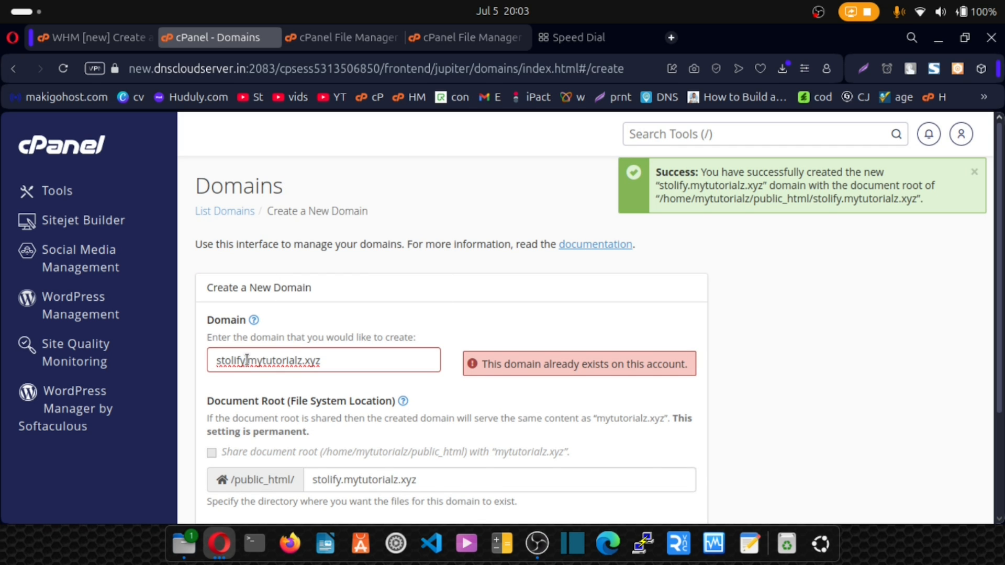
{"action": "left_click_drag", "start_coordinate": [244, 360], "coordinate": [222, 363]}
{"action": "type", "text": "ms"}
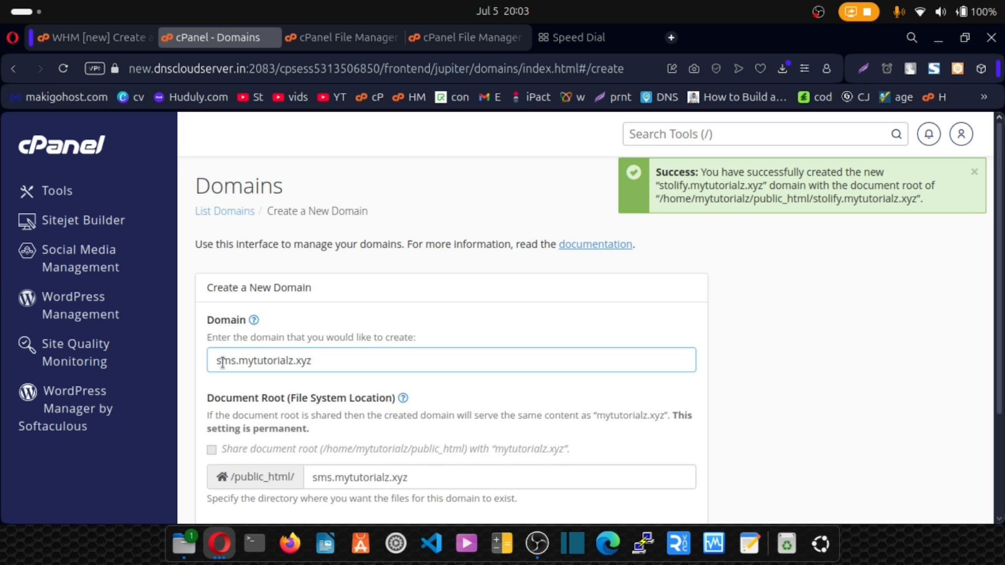
{"action": "scroll", "coordinate": [224, 417], "scroll_direction": "down", "scroll_amount": 5}
{"action": "left_click", "coordinate": [224, 411]}
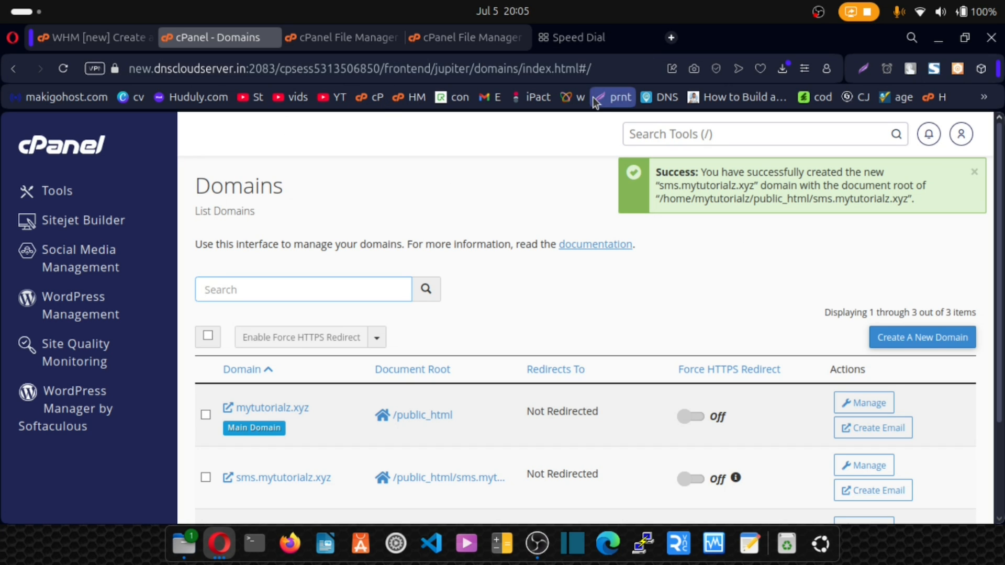
Step: Search the tools for "back", open the Backup Wizard and choose to restore Email Forwarders
{"action": "left_click", "coordinate": [649, 135]}
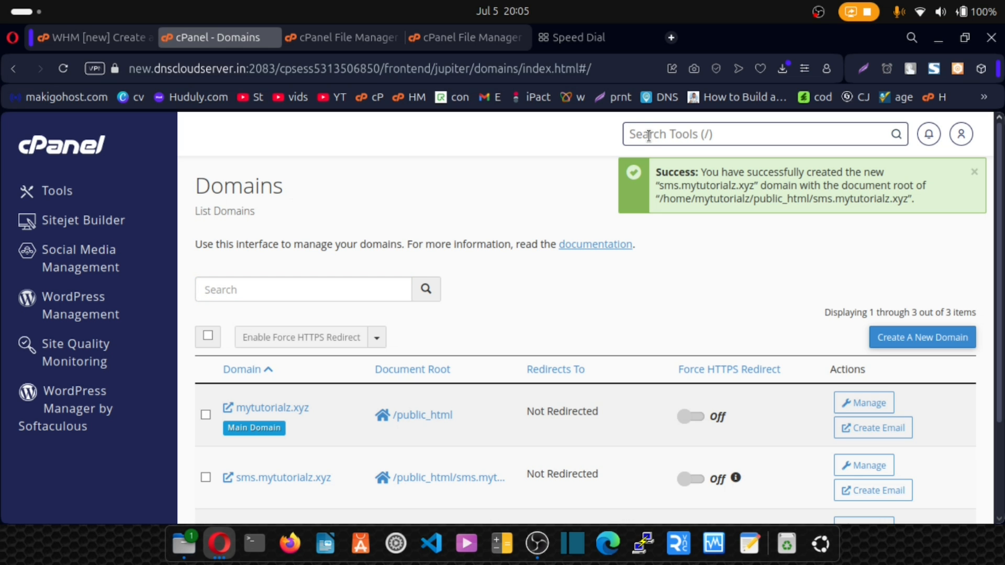
{"action": "type", "text": "back"}
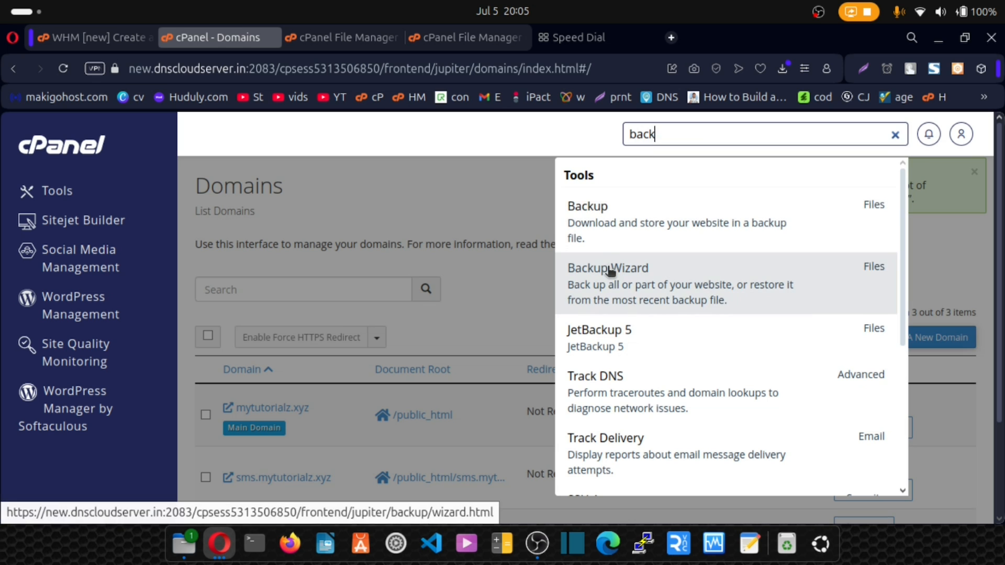
{"action": "left_click", "coordinate": [610, 270]}
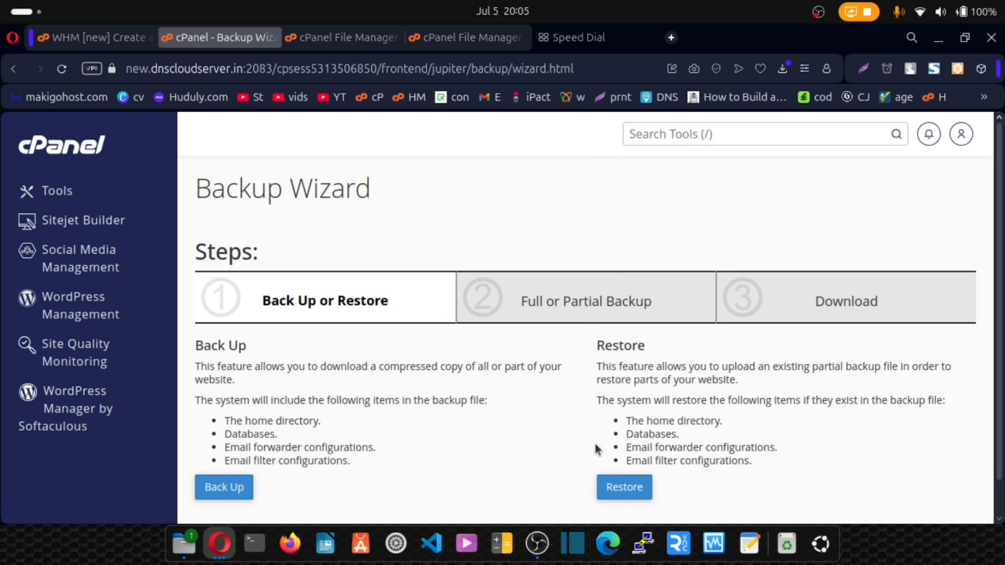
{"action": "left_click", "coordinate": [623, 487]}
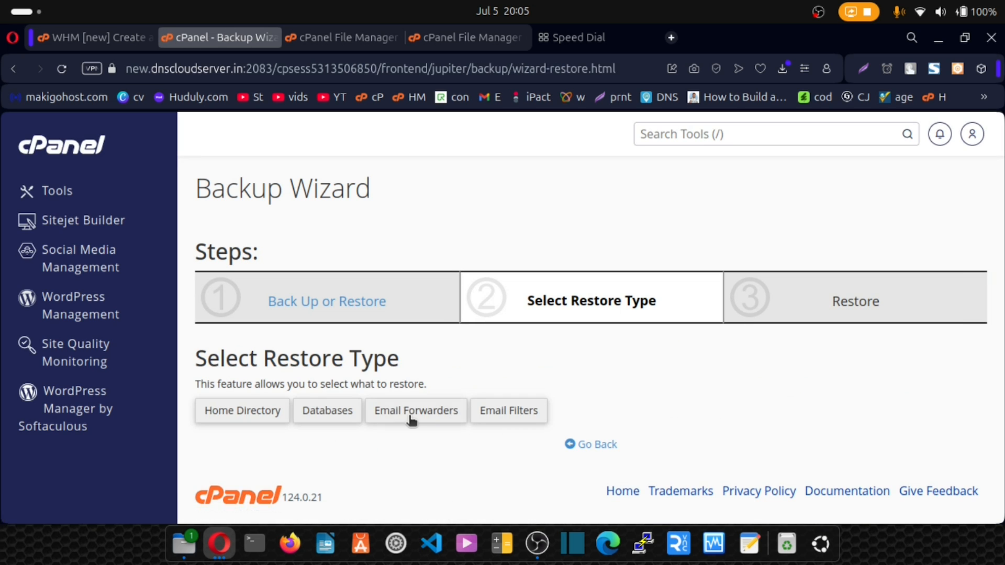
{"action": "left_click", "coordinate": [404, 417]}
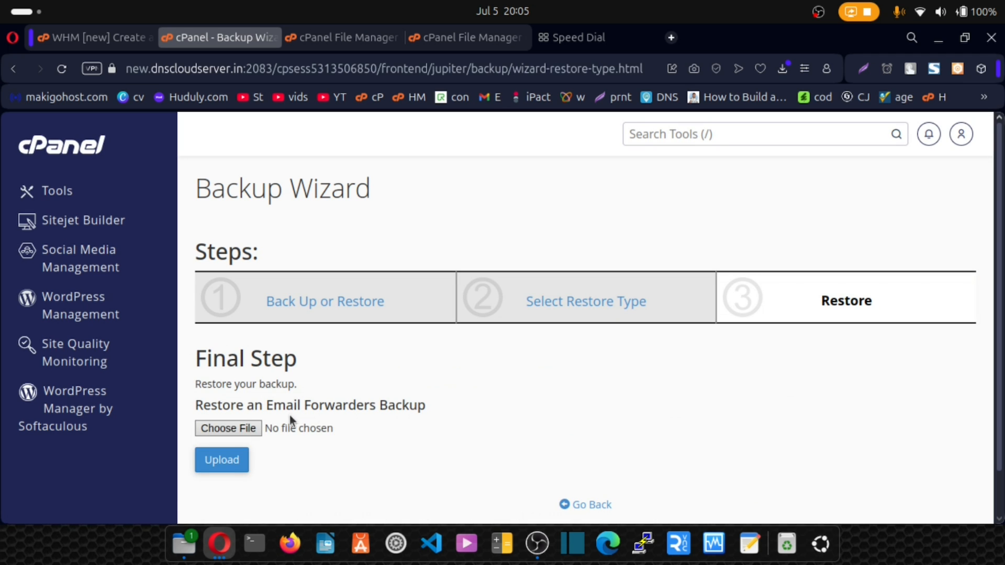
Step: Restore the email forwarders from the backup file aliases-sms.mytutorialz.xyz.gz
{"action": "left_click", "coordinate": [247, 426]}
{"action": "left_click", "coordinate": [271, 430]}
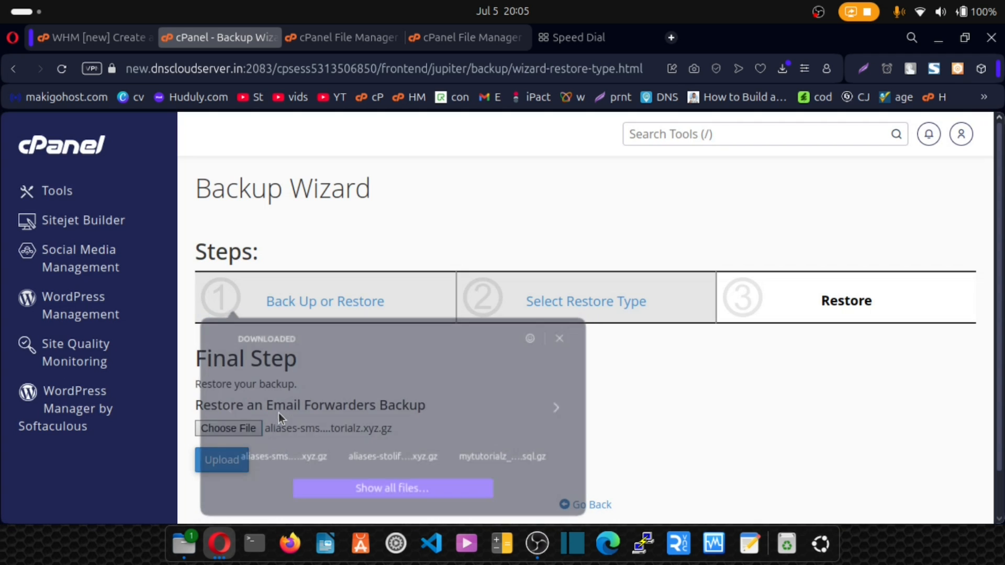
{"action": "left_click", "coordinate": [224, 457]}
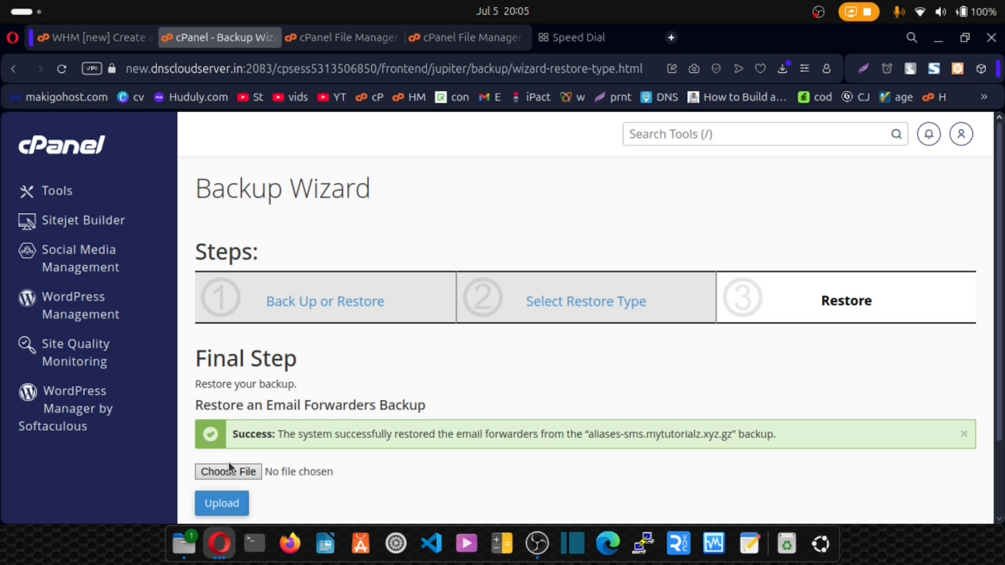
Step: Restore the email forwarders from the backup file aliases-stolify.mytutorialz.xyz.gz
{"action": "left_click", "coordinate": [236, 471]}
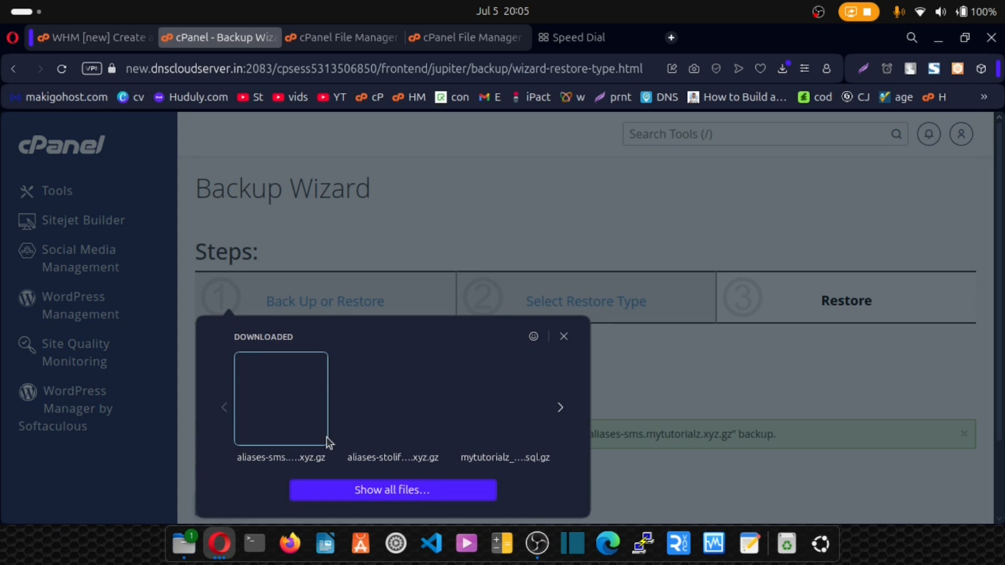
{"action": "left_click", "coordinate": [363, 432]}
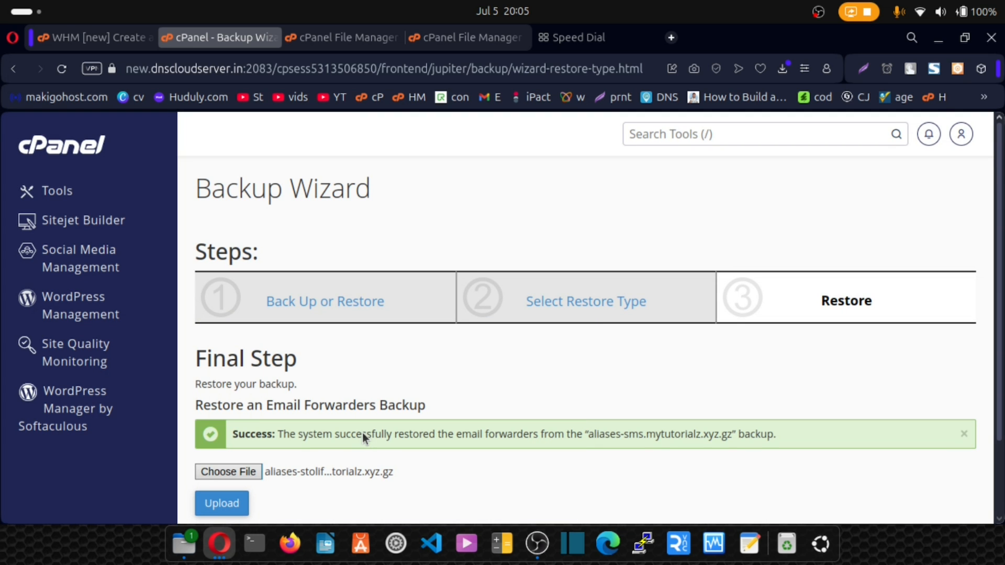
{"action": "left_click", "coordinate": [238, 506]}
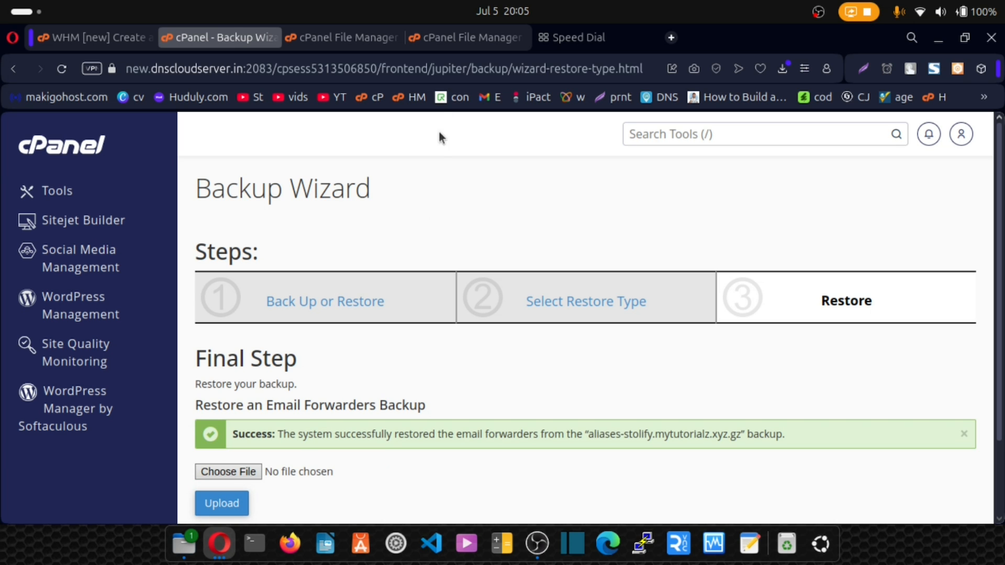
Step: Return from the file upload page to the public_html folder and extract mybackup.zip there
{"action": "left_click", "coordinate": [455, 37]}
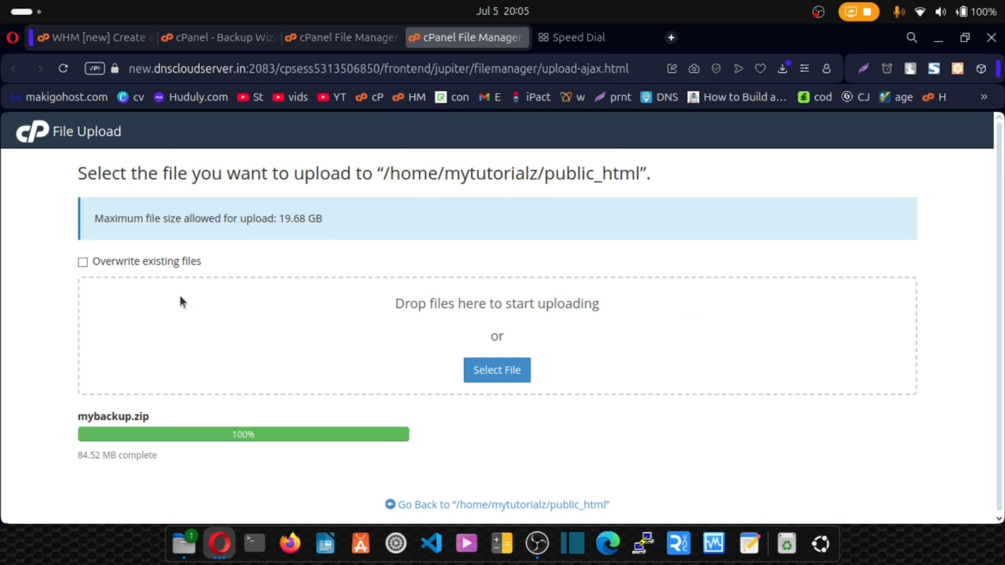
{"action": "left_click", "coordinate": [525, 506]}
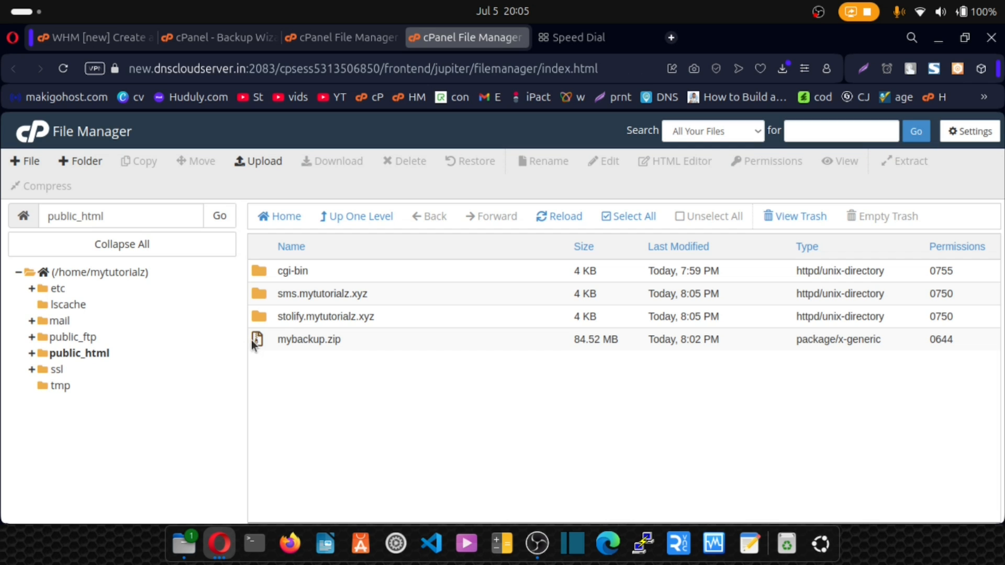
{"action": "left_click", "coordinate": [260, 342]}
{"action": "right_click", "coordinate": [261, 343]}
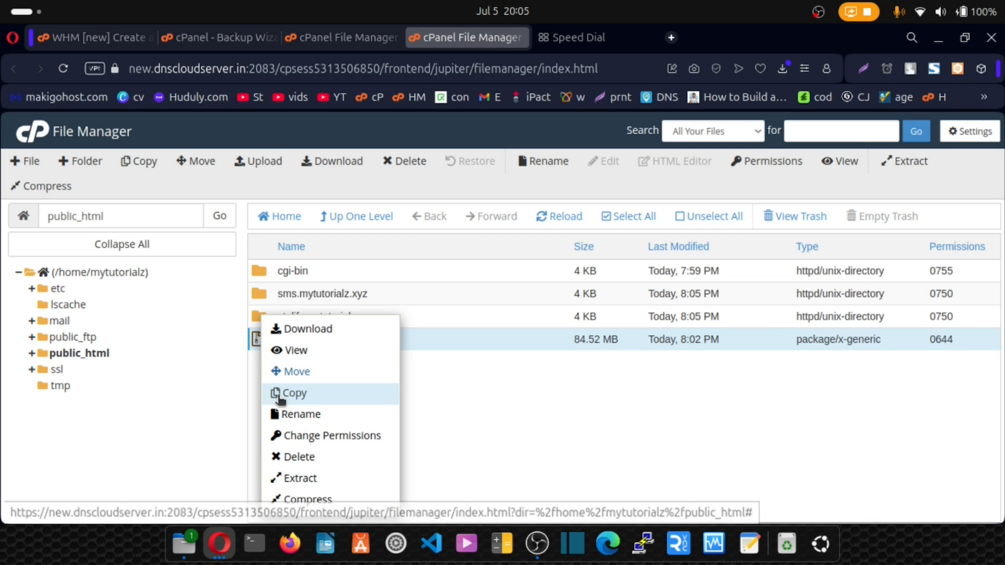
{"action": "left_click", "coordinate": [300, 478]}
{"action": "left_click", "coordinate": [624, 391]}
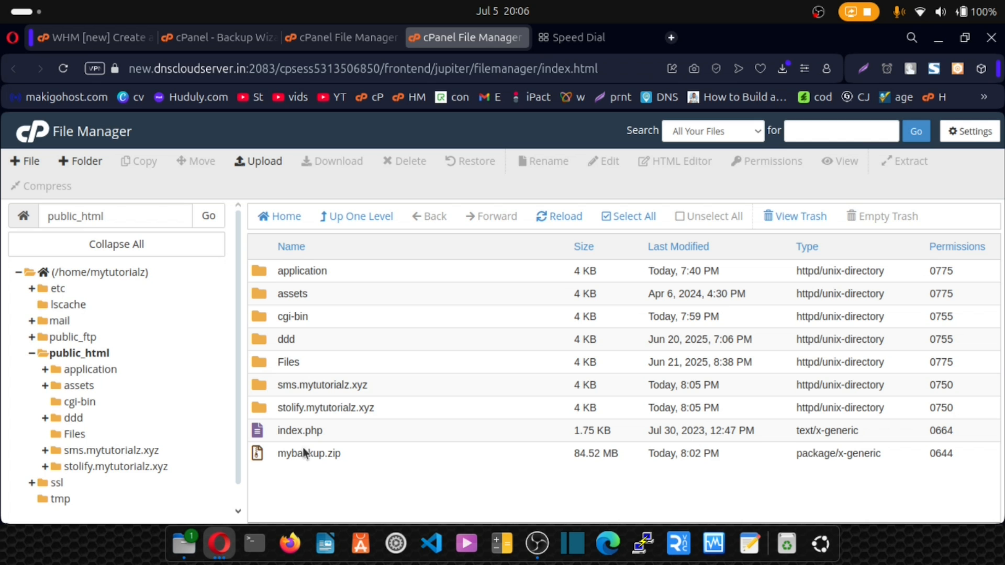
Step: Move the mybackup.zip archive in public_html to the trash
{"action": "left_click", "coordinate": [267, 456]}
{"action": "left_click", "coordinate": [415, 166]}
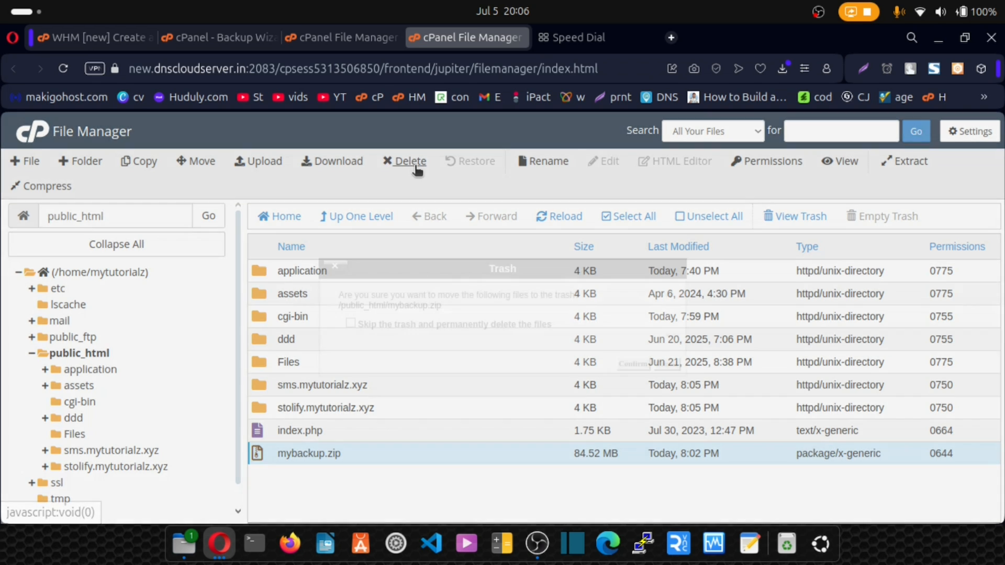
{"action": "left_click", "coordinate": [633, 364]}
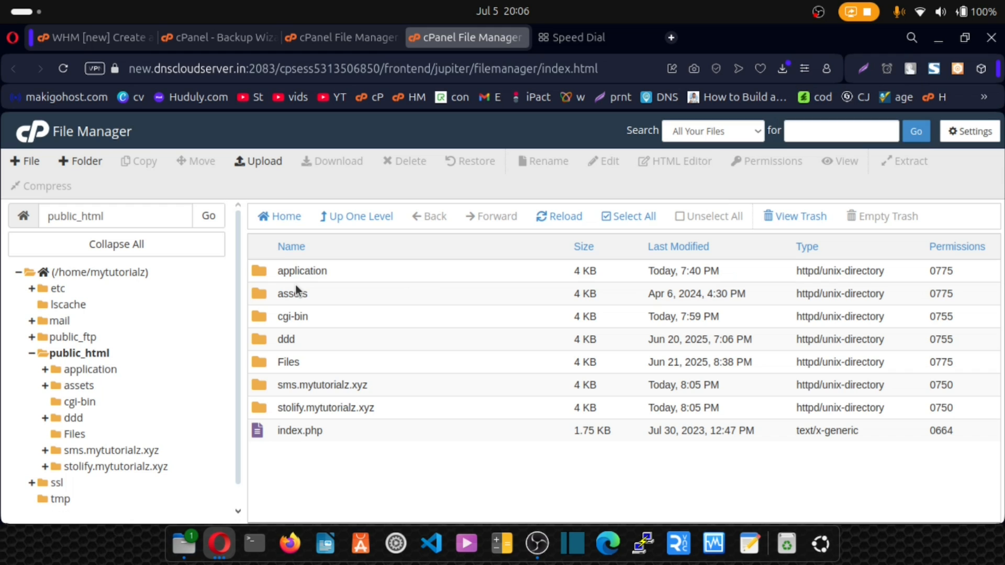
Step: Return to the cPanel Backup Wizard page, search the tools for "db" and open Manage My Databases
{"action": "left_click", "coordinate": [199, 39]}
{"action": "left_click", "coordinate": [653, 141]}
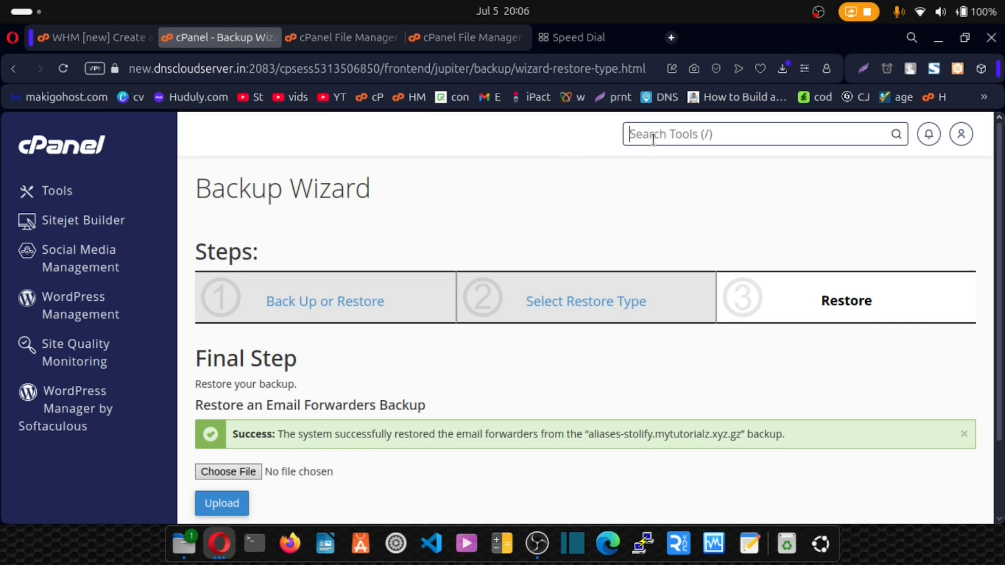
{"action": "type", "text": "db"}
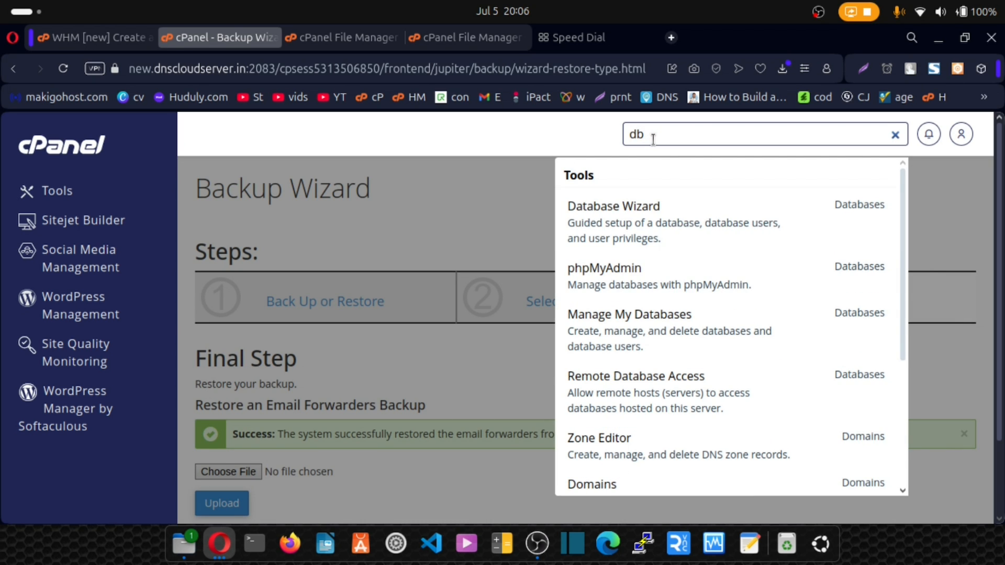
{"action": "left_click", "coordinate": [609, 319]}
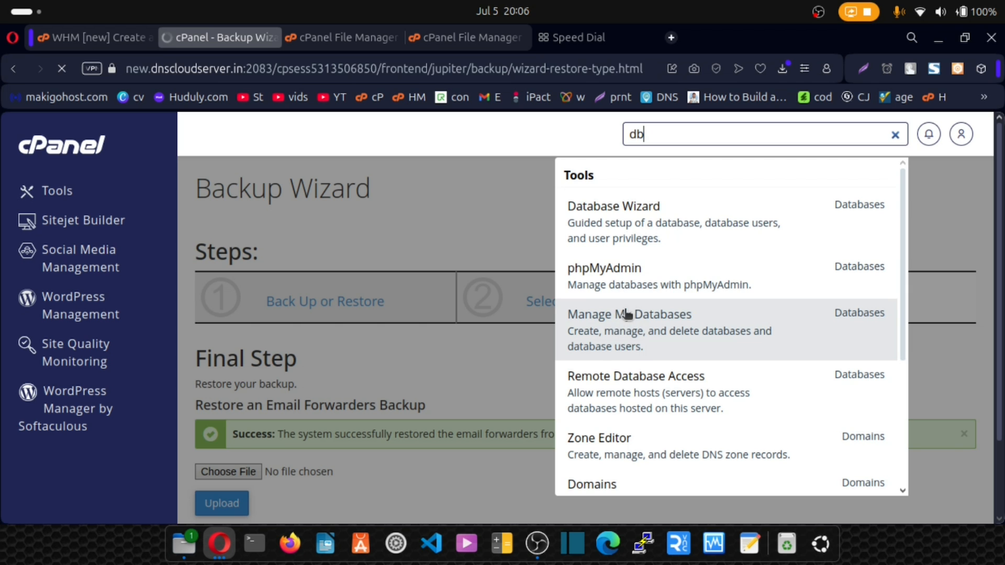
{"action": "scroll", "coordinate": [397, 314], "scroll_direction": "down", "scroll_amount": 5}
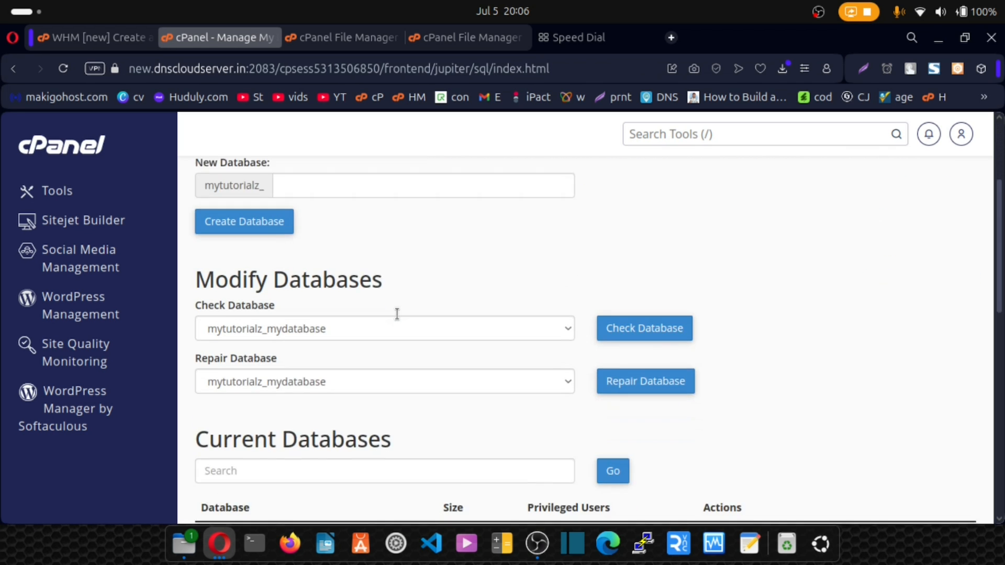
Step: Review the current databases and database users, and open the application folder inside the refreshed public_html in File Manager
{"action": "scroll", "coordinate": [397, 314], "scroll_direction": "down", "scroll_amount": 3}
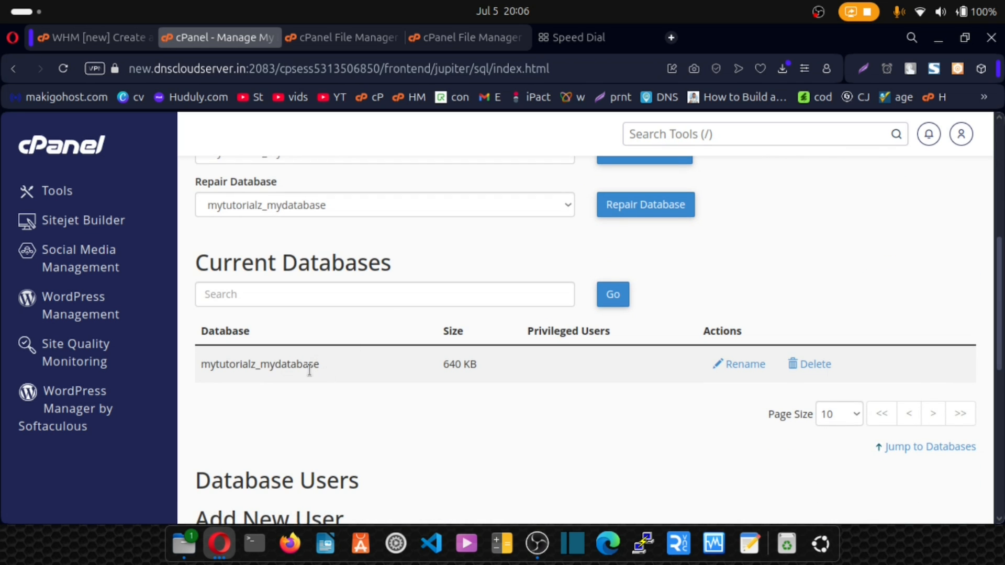
{"action": "scroll", "coordinate": [309, 370], "scroll_direction": "down", "scroll_amount": 8}
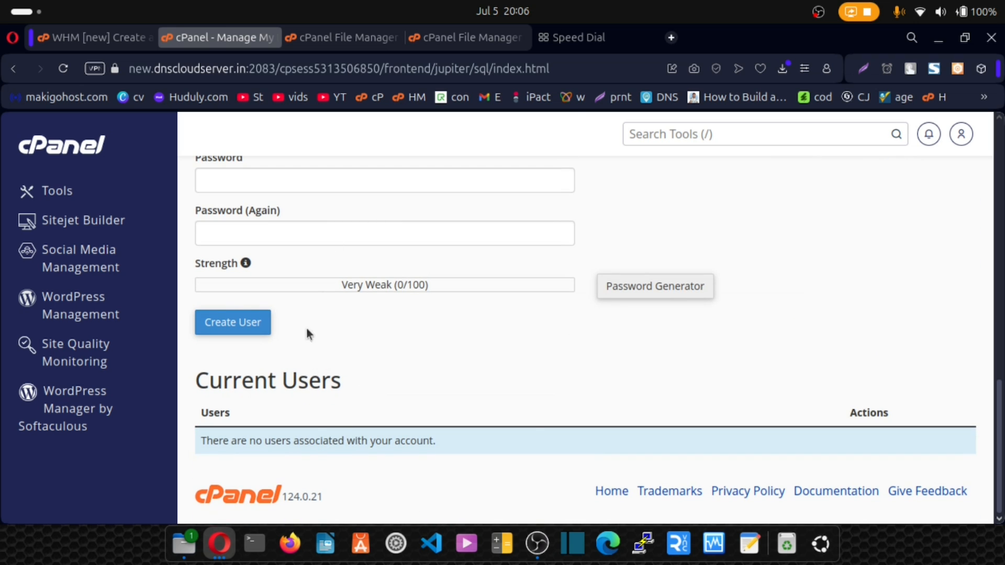
{"action": "left_click", "coordinate": [322, 36]}
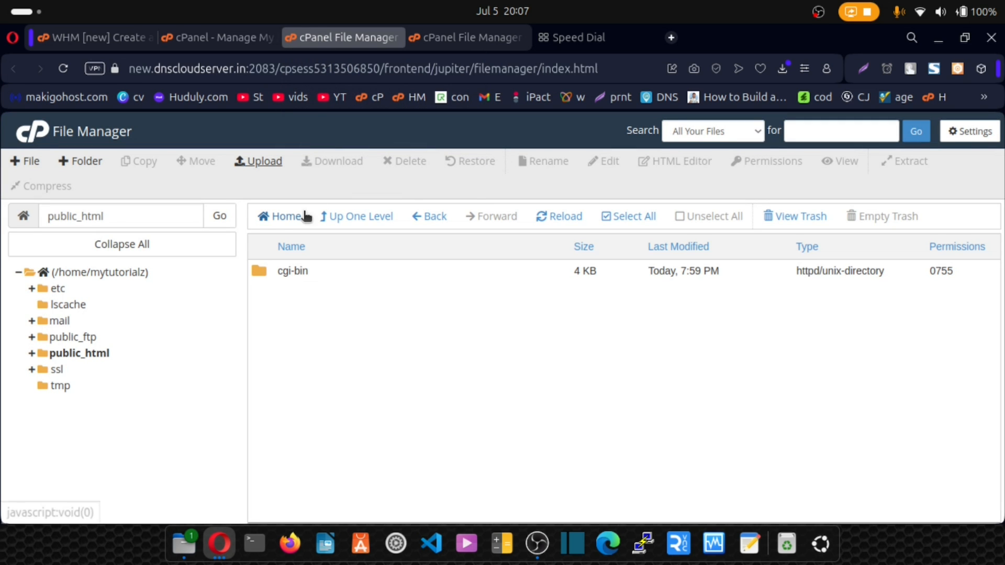
{"action": "left_click", "coordinate": [87, 353]}
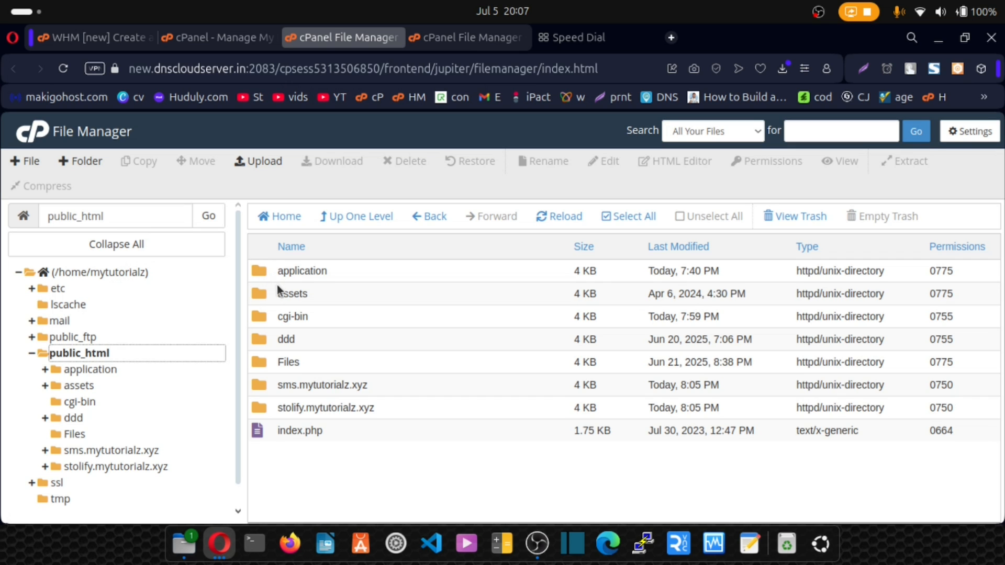
{"action": "double_click", "coordinate": [261, 272]}
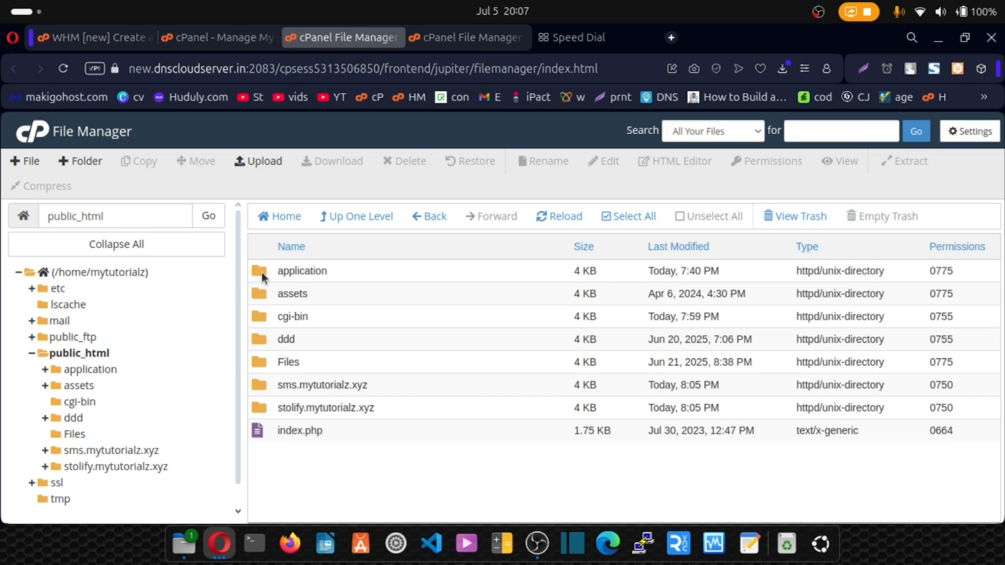
{"action": "scroll", "coordinate": [286, 328], "scroll_direction": "down", "scroll_amount": 2}
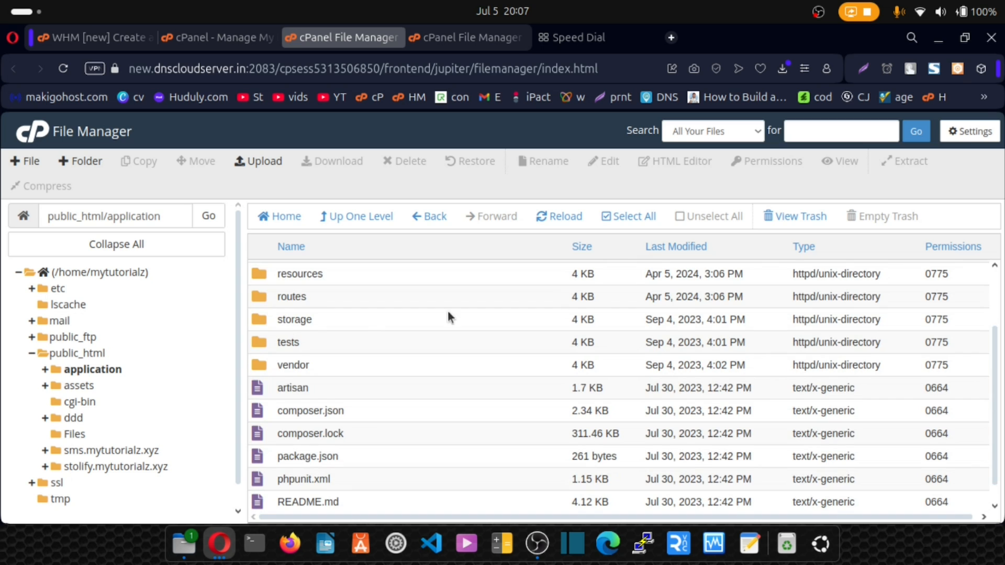
Step: Turn on the display of hidden files in the File Manager settings
{"action": "left_click", "coordinate": [970, 135]}
{"action": "left_click", "coordinate": [415, 371]}
{"action": "left_click", "coordinate": [639, 427]}
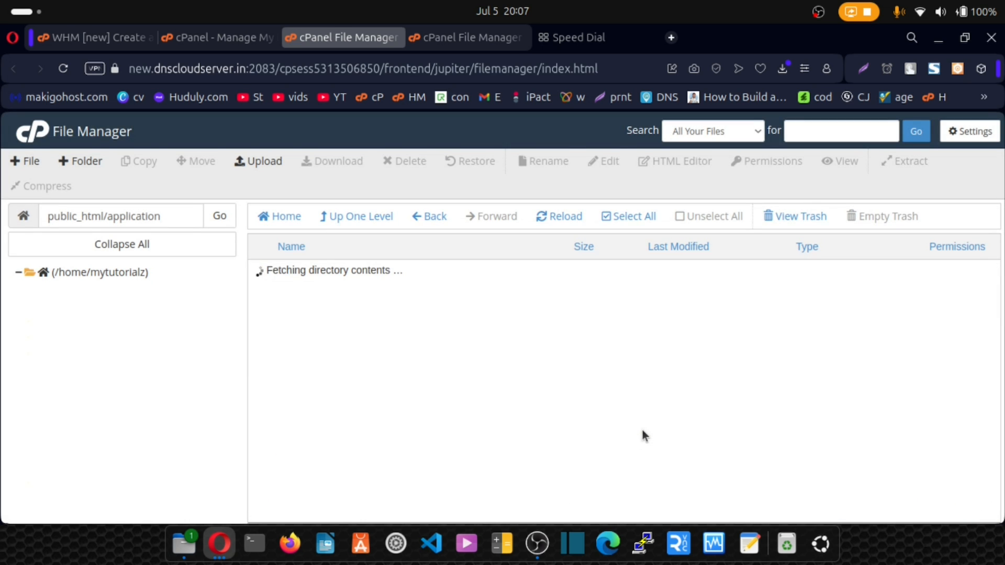
Step: View the contents of the .env file in the public_html/application folder
{"action": "scroll", "coordinate": [553, 382], "scroll_direction": "down", "scroll_amount": 3}
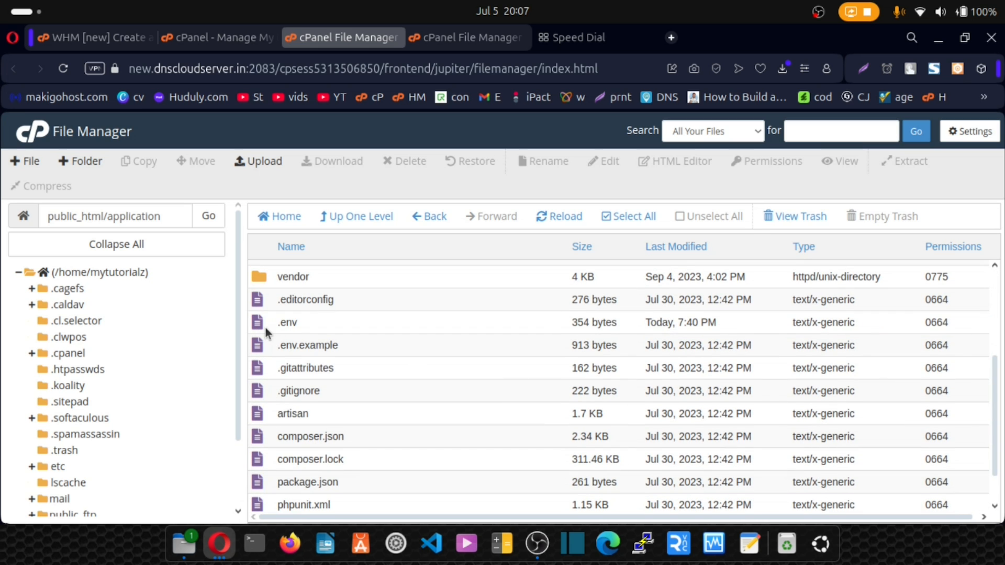
{"action": "left_click", "coordinate": [265, 328]}
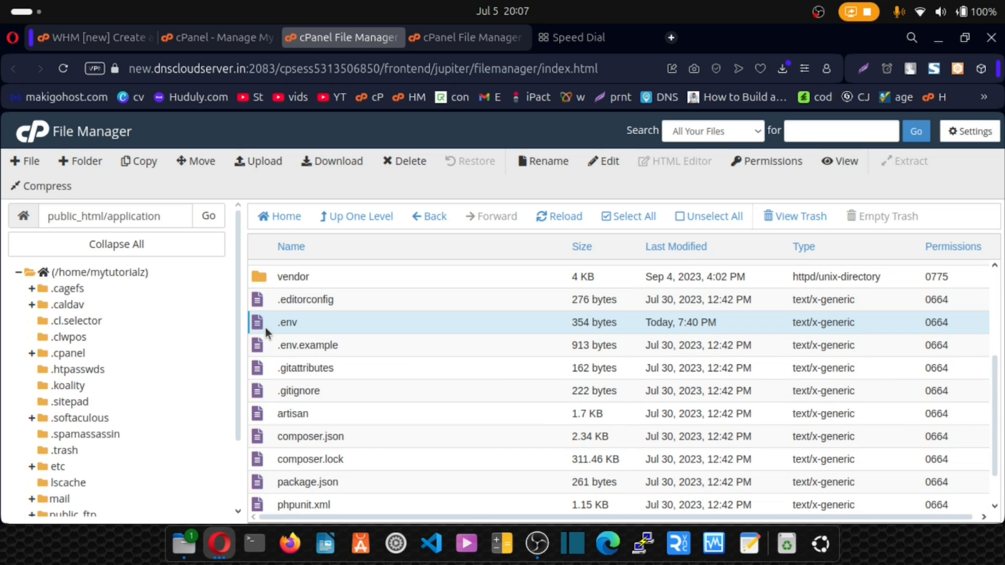
{"action": "left_click", "coordinate": [607, 163]}
{"action": "left_click", "coordinate": [668, 433]}
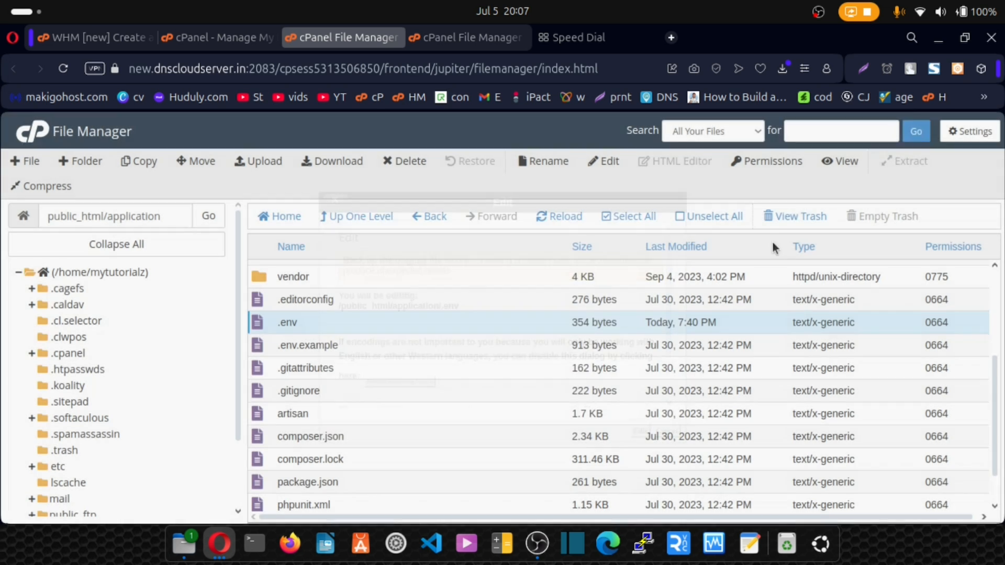
{"action": "left_click", "coordinate": [840, 160]}
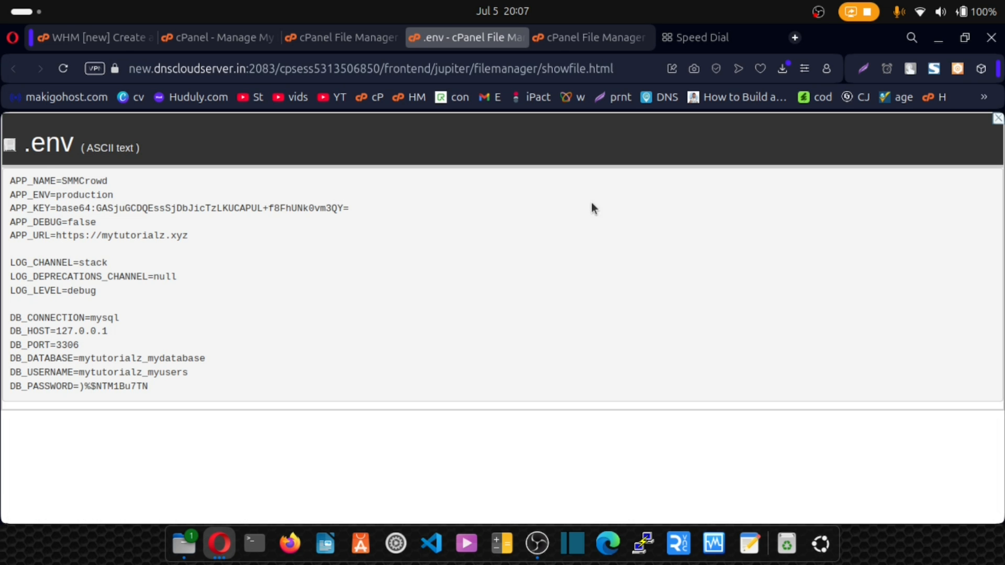
Step: Copy the database username without its prefix from the .env file, and the database password after it
{"action": "left_click_drag", "start_coordinate": [15, 373], "coordinate": [188, 373]}
{"action": "left_click", "coordinate": [148, 372]}
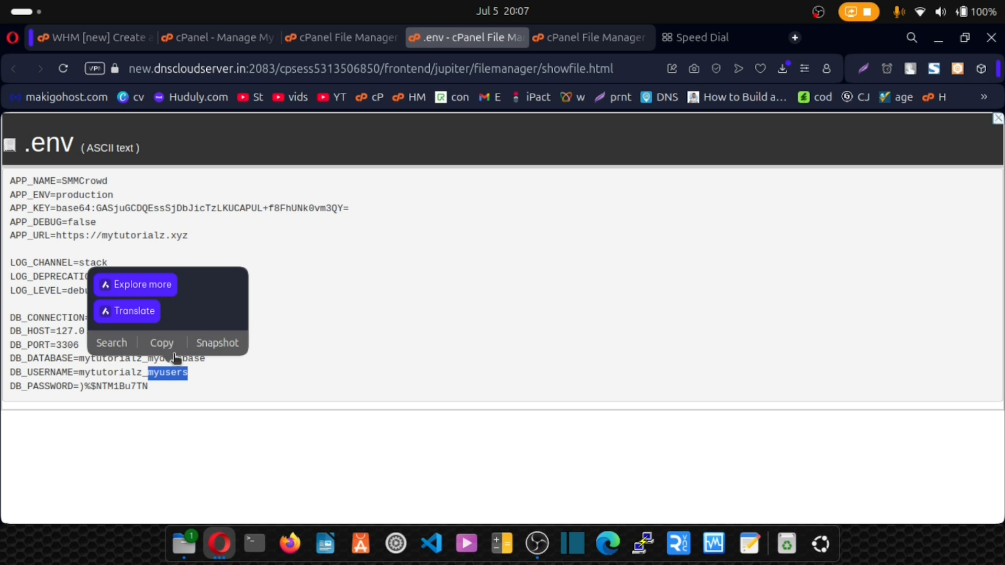
{"action": "left_click", "coordinate": [162, 344]}
{"action": "left_click_drag", "start_coordinate": [147, 386], "coordinate": [80, 385]}
{"action": "left_click", "coordinate": [105, 356]}
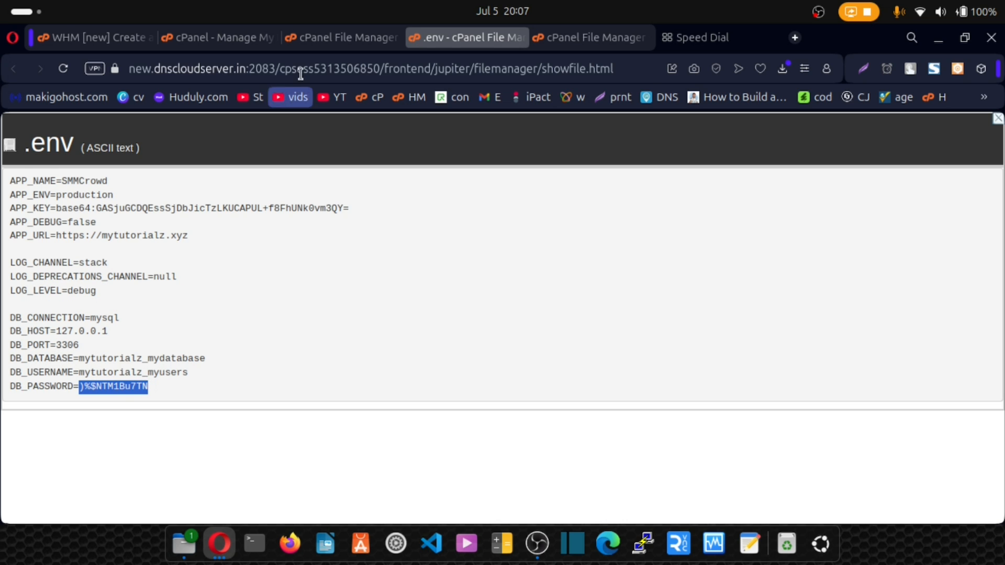
Step: Fill in the new database user form with myuser as username and the copied database password in both password fields
{"action": "left_click", "coordinate": [202, 40]}
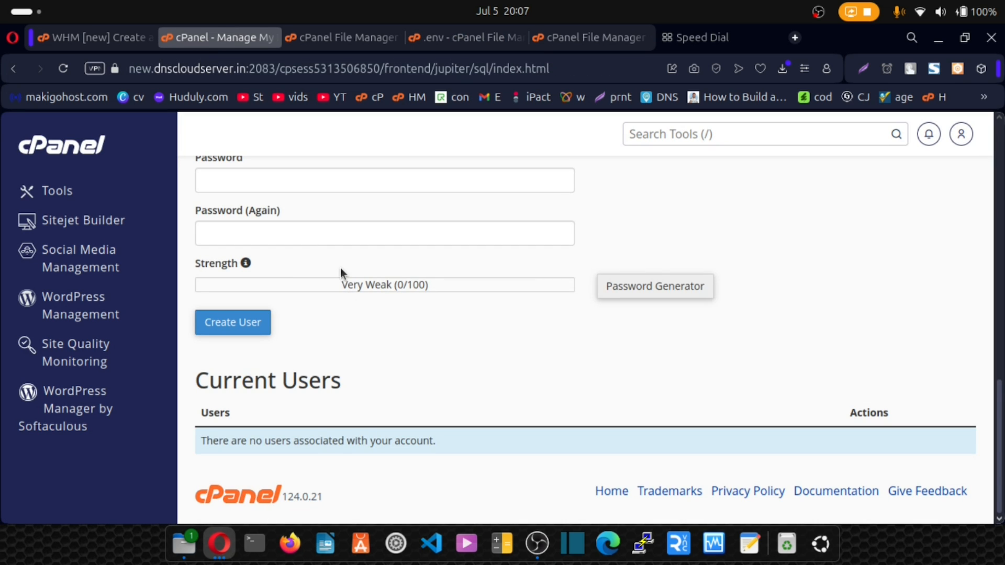
{"action": "scroll", "coordinate": [340, 268], "scroll_direction": "up", "scroll_amount": 3}
{"action": "left_click", "coordinate": [283, 354]}
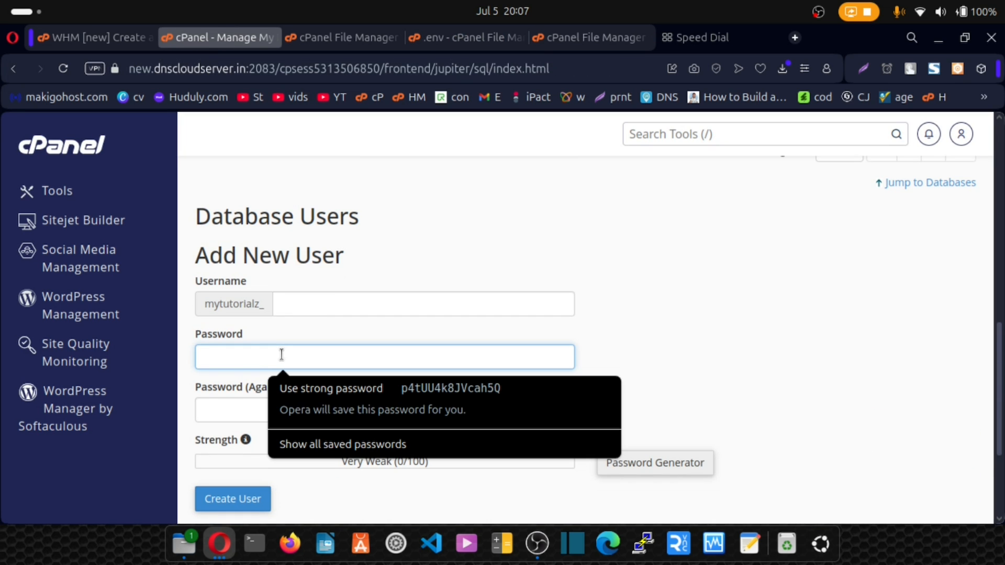
{"action": "key", "text": "ctrl+v"}
{"action": "left_click", "coordinate": [260, 406]}
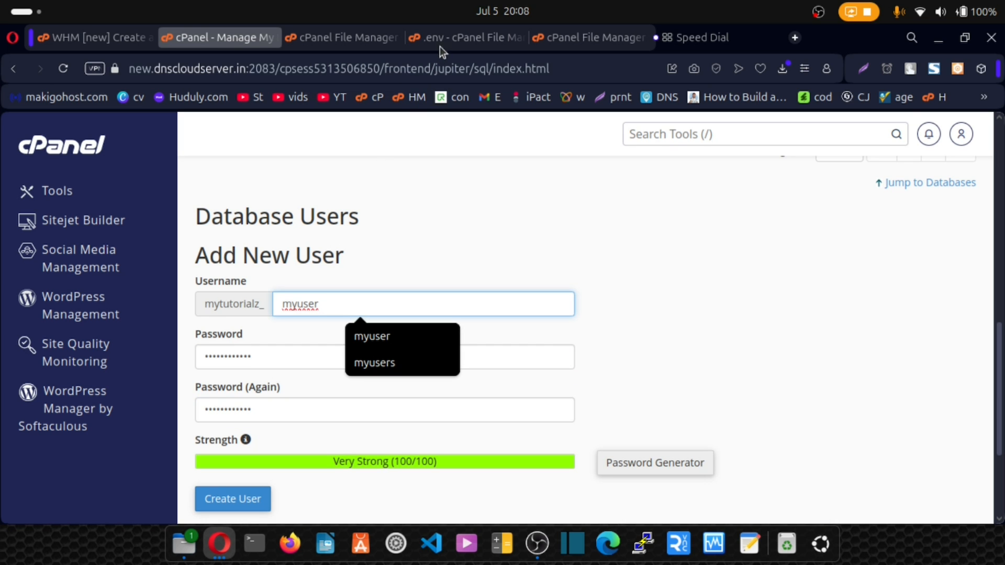
Step: Check the database username in the .env file, correct the new user's name to myusers and create the user
{"action": "left_click", "coordinate": [442, 41]}
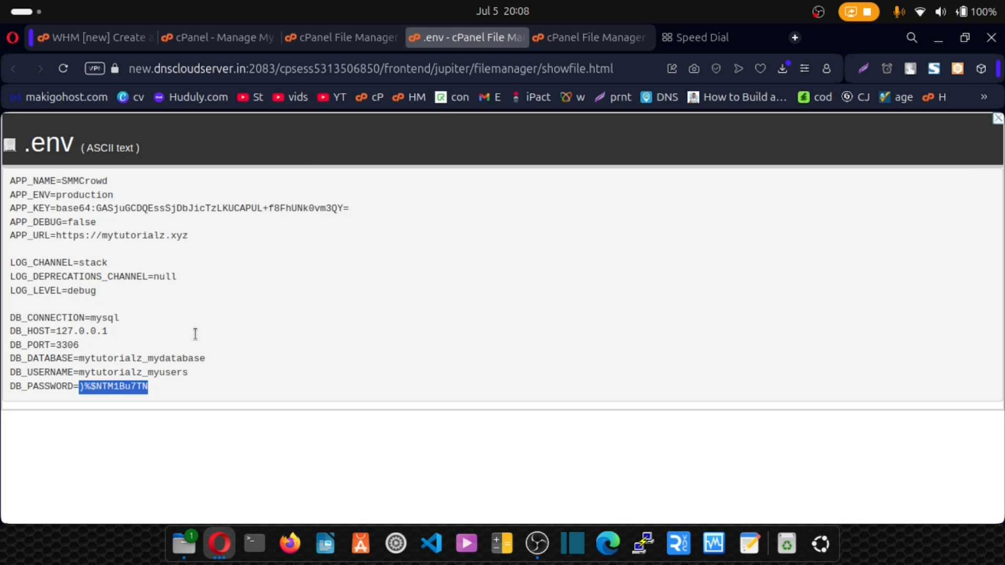
{"action": "left_click", "coordinate": [225, 38]}
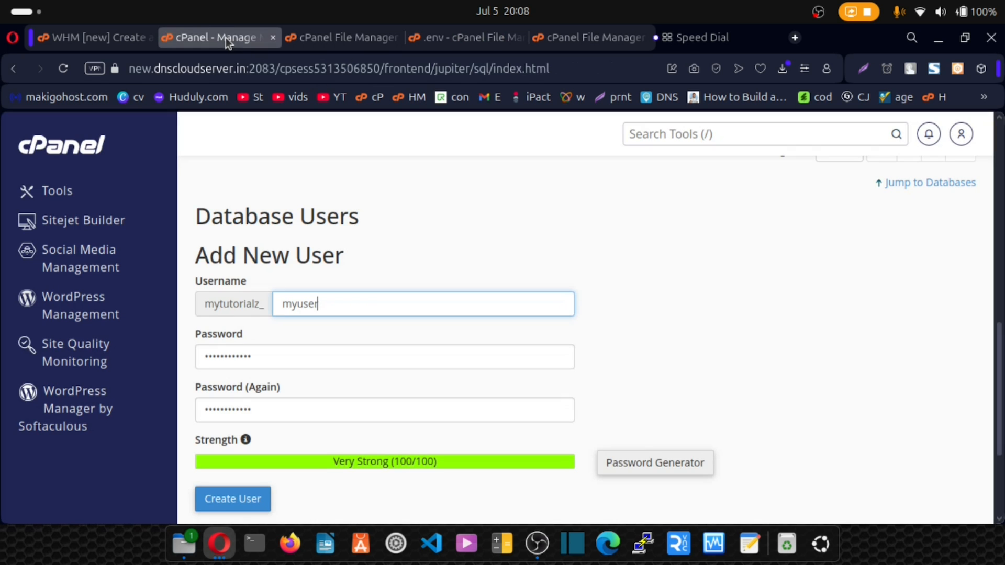
{"action": "left_click", "coordinate": [356, 302]}
{"action": "left_click", "coordinate": [381, 361]}
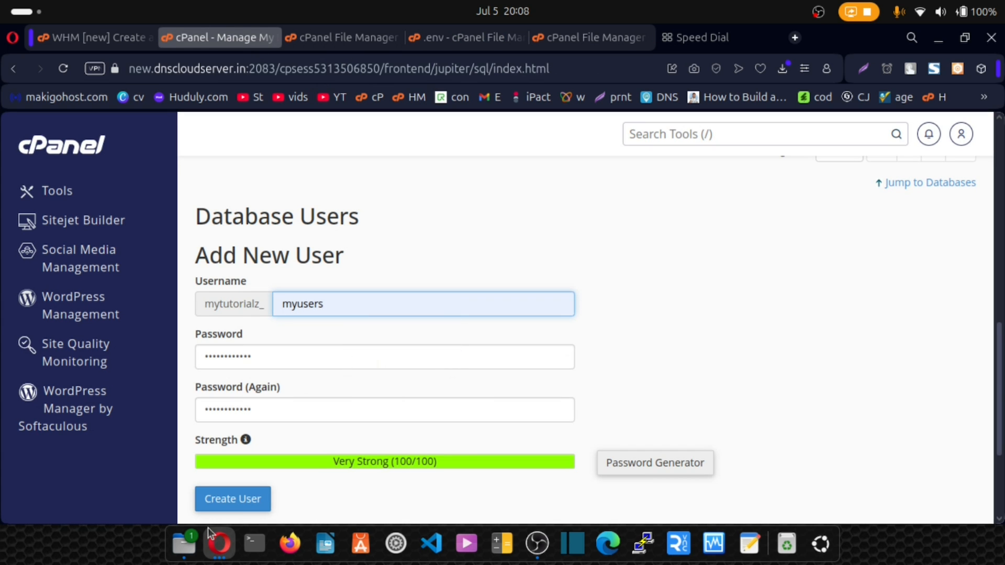
{"action": "left_click", "coordinate": [253, 499]}
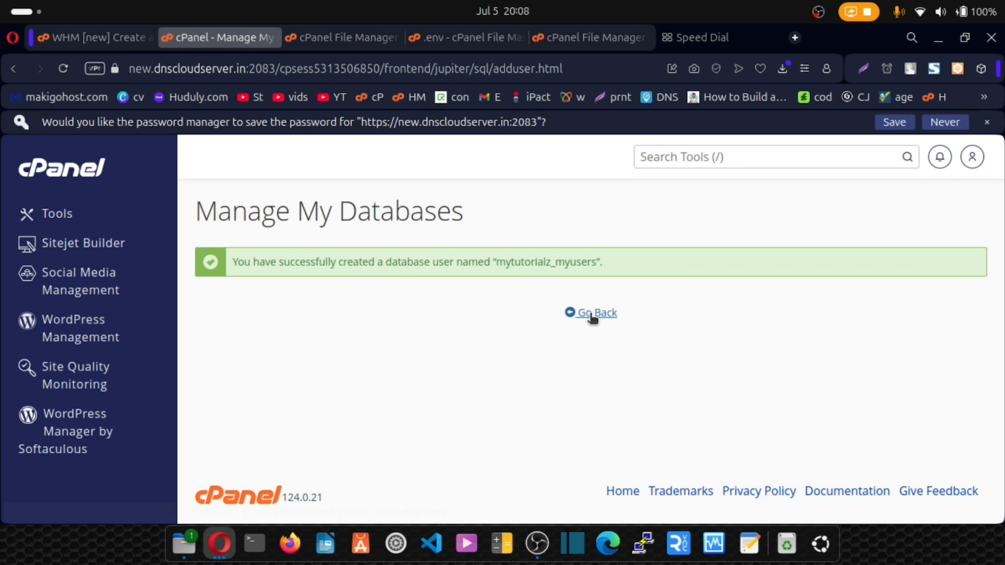
Step: Add the user mytutorialz_myusers to the mytutorialz_mydatabase database and save it with all privileges
{"action": "left_click", "coordinate": [593, 315]}
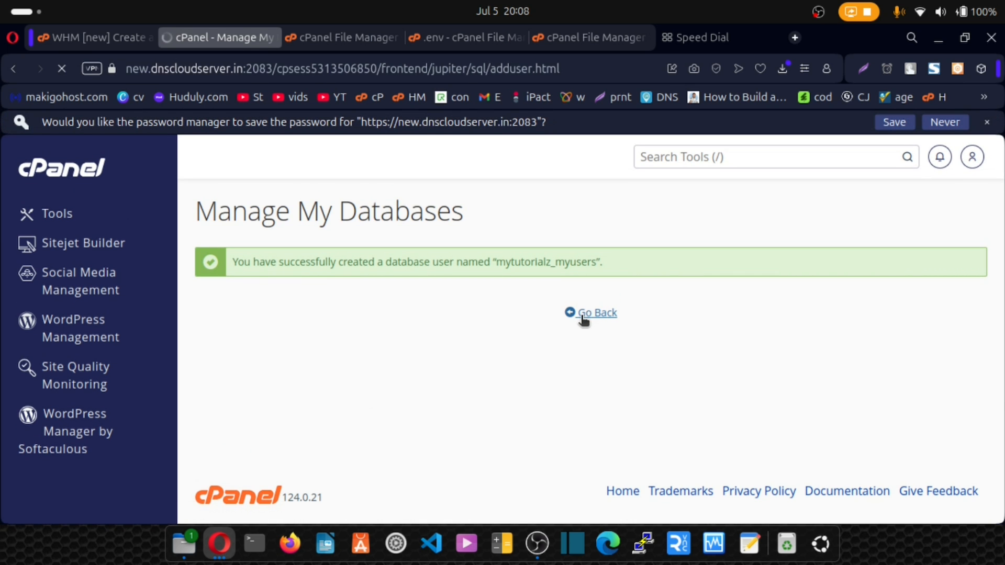
{"action": "scroll", "coordinate": [538, 312], "scroll_direction": "down", "scroll_amount": 10}
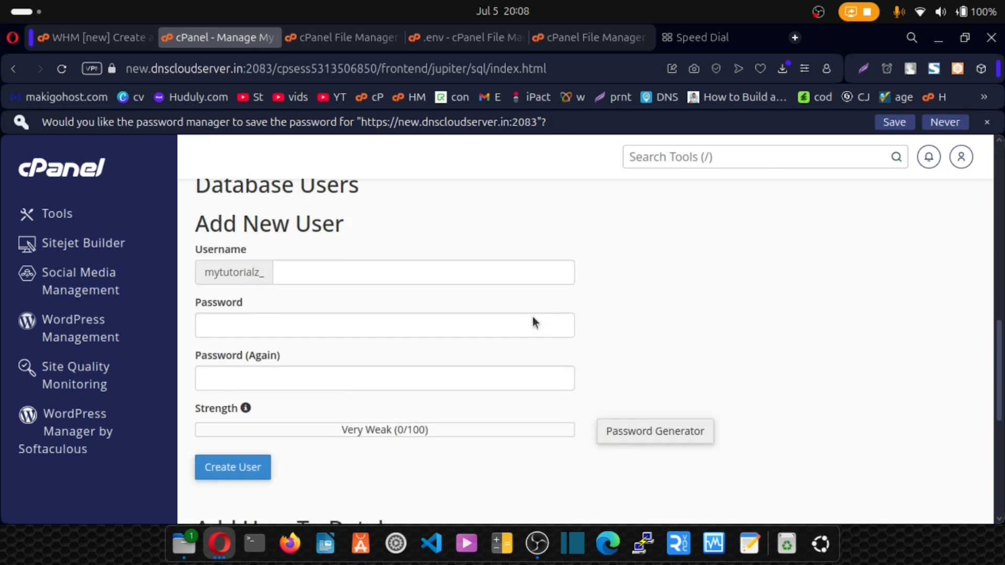
{"action": "scroll", "coordinate": [532, 320], "scroll_direction": "down", "scroll_amount": 6}
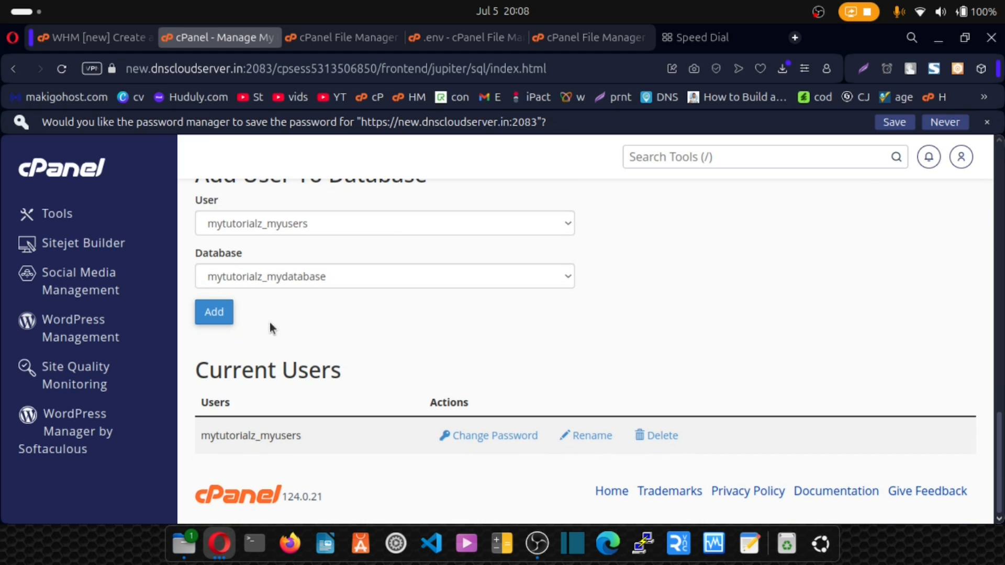
{"action": "left_click", "coordinate": [220, 312]}
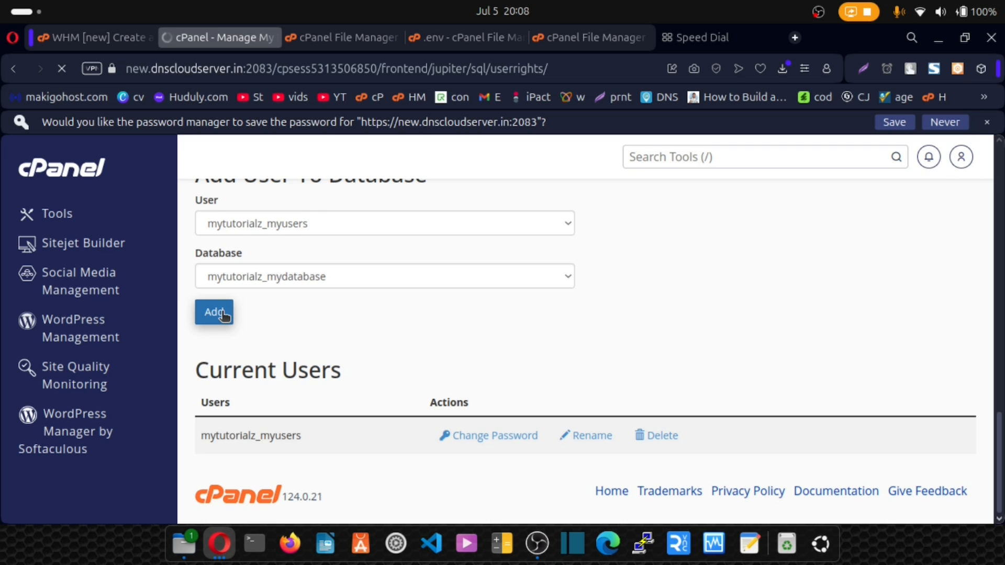
{"action": "left_click", "coordinate": [243, 341]}
{"action": "scroll", "coordinate": [243, 341], "scroll_direction": "down", "scroll_amount": 6}
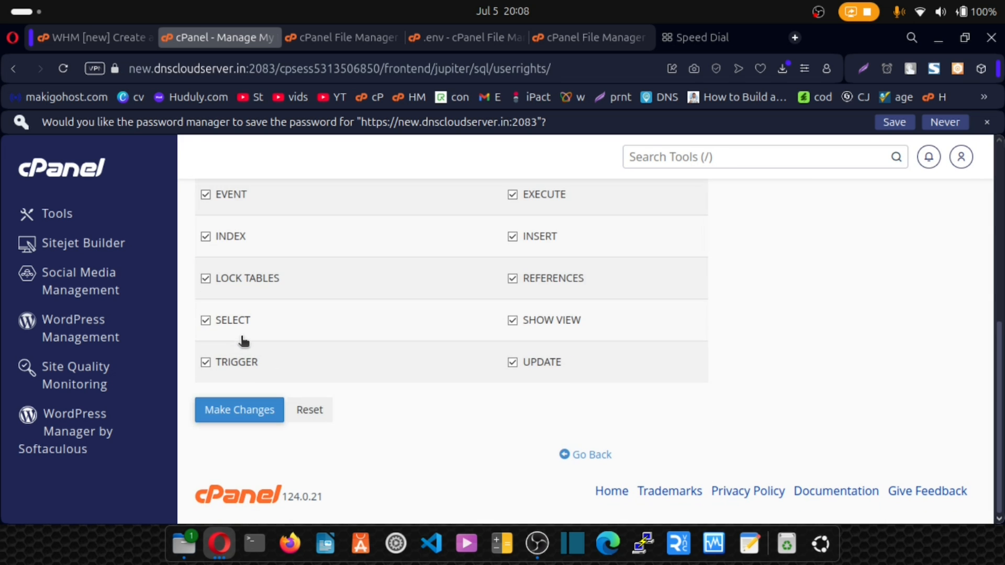
{"action": "left_click", "coordinate": [241, 408]}
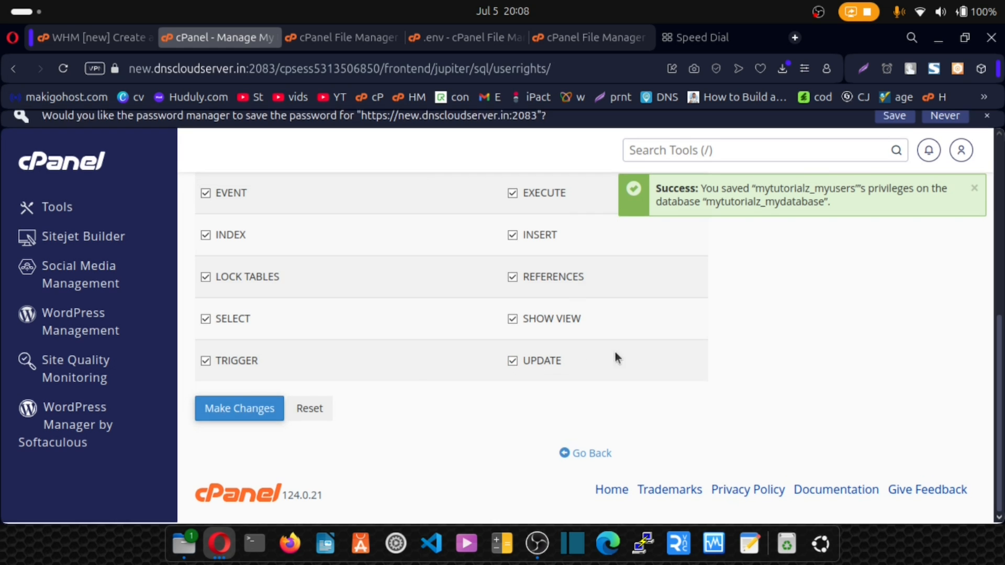
{"action": "scroll", "coordinate": [615, 351], "scroll_direction": "up", "scroll_amount": 6}
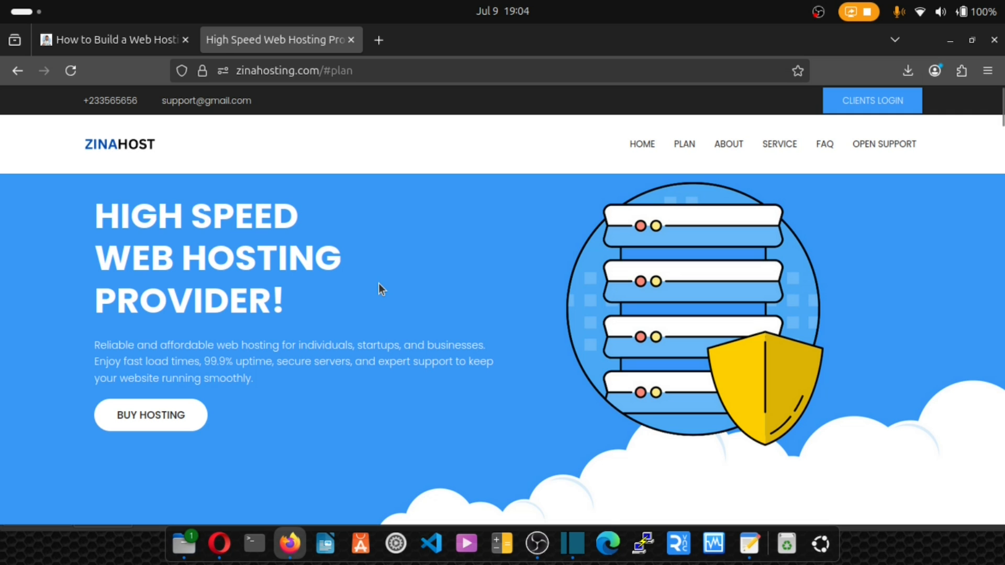
Step: Start ordering the Basic hosting plan on zinahosting.com in Firefox
{"action": "left_click", "coordinate": [159, 415]}
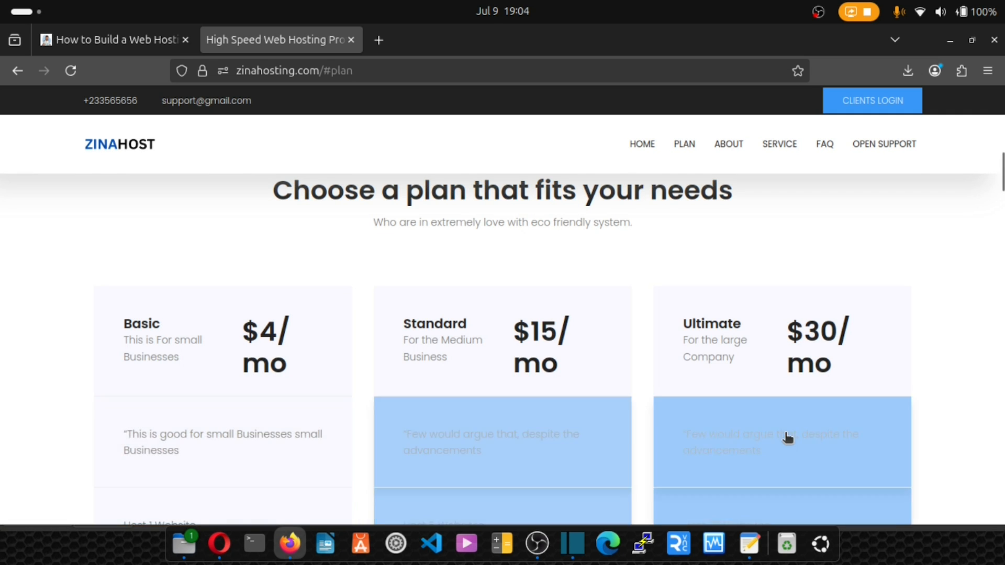
{"action": "scroll", "coordinate": [789, 436], "scroll_direction": "down", "scroll_amount": 6}
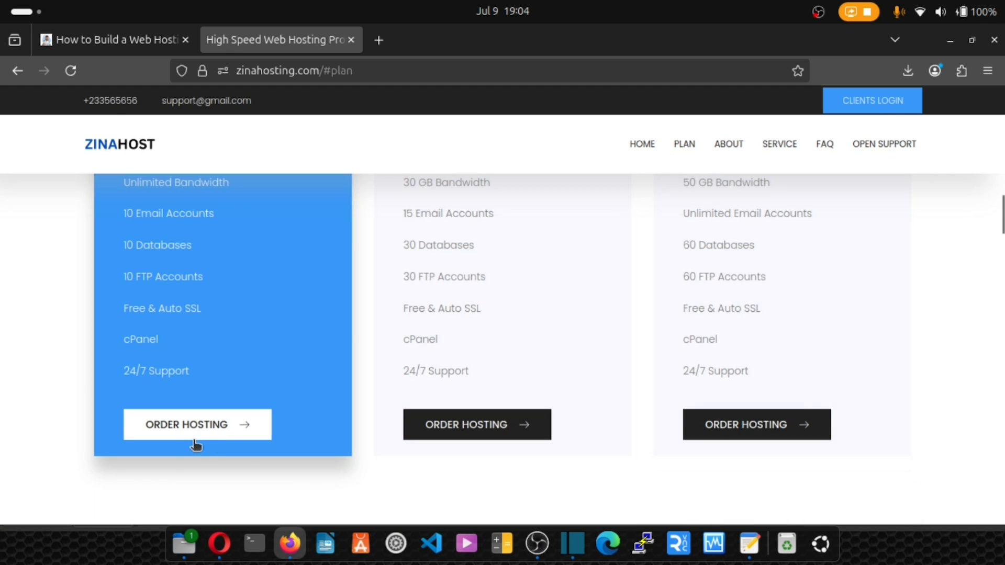
{"action": "left_click", "coordinate": [196, 434]}
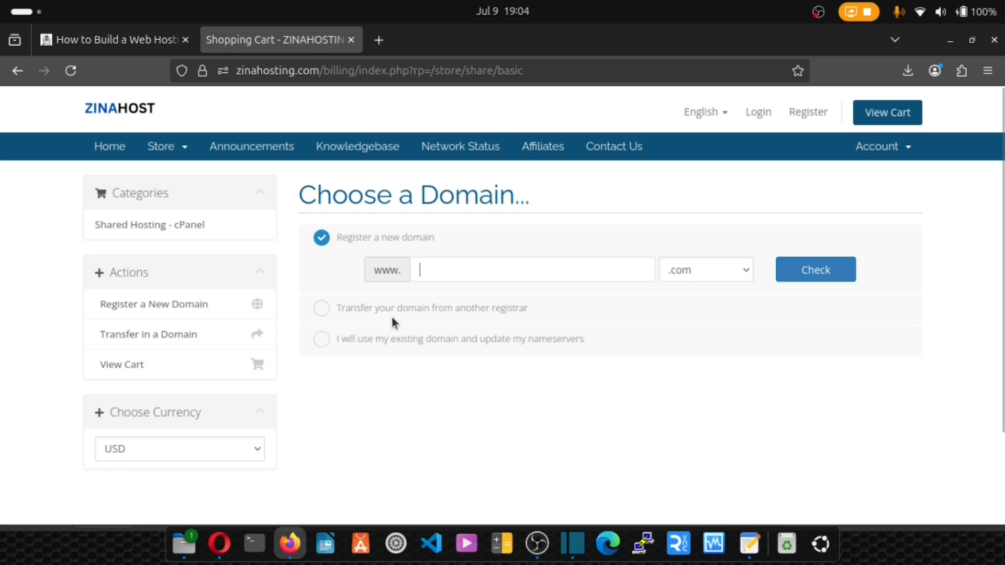
Step: Check the availability of hdhdhdhdh.com as a new domain for the hosting order
{"action": "type", "text": "hdhdhdhdh"}
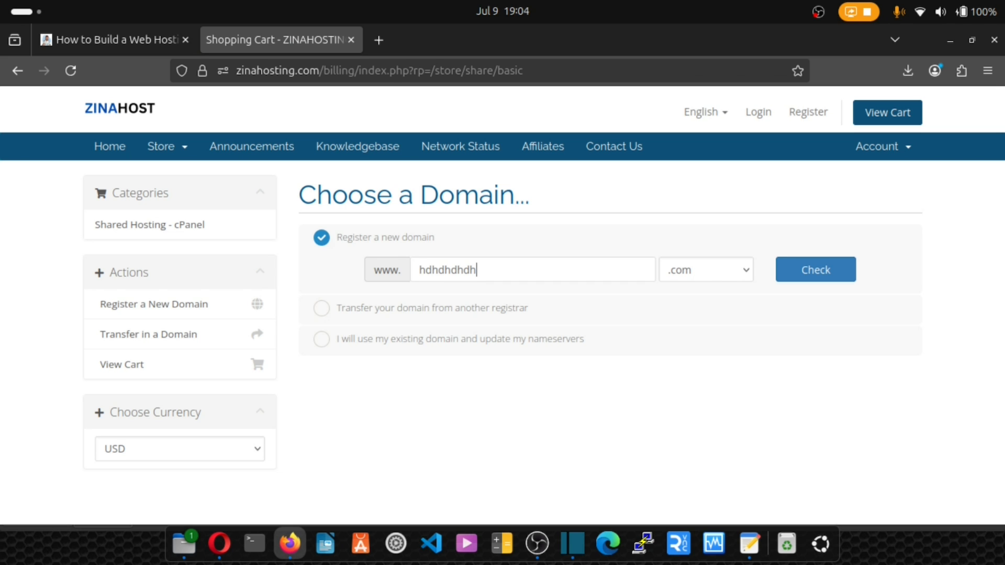
{"action": "left_click", "coordinate": [734, 274]}
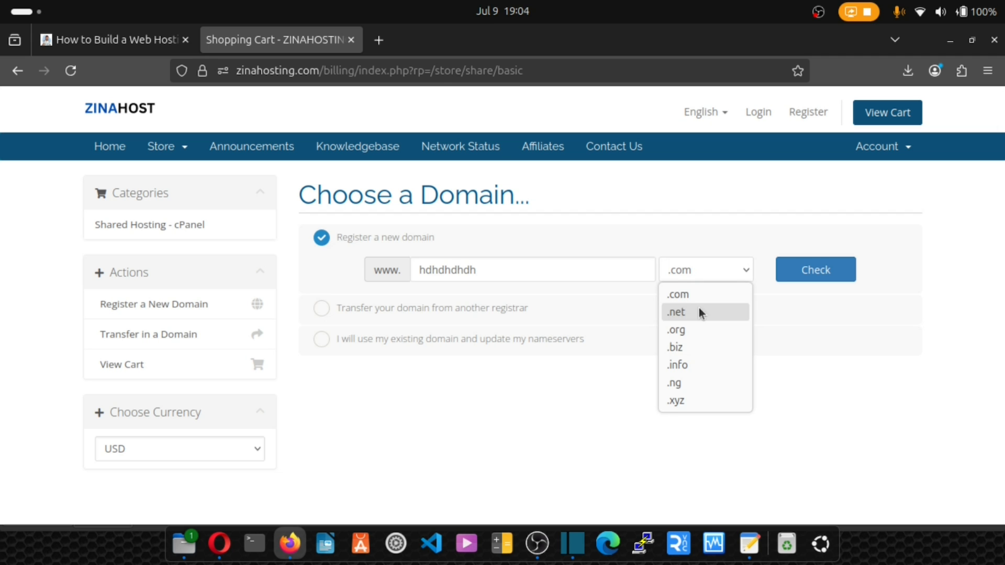
{"action": "left_click", "coordinate": [822, 280]}
{"action": "left_click", "coordinate": [810, 273]}
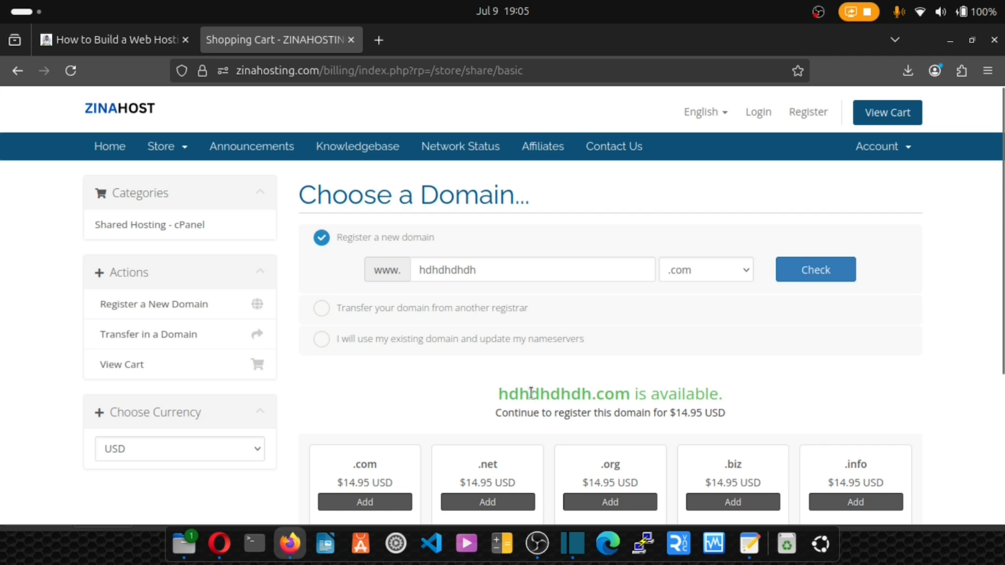
{"action": "scroll", "coordinate": [528, 388], "scroll_direction": "down", "scroll_amount": 4}
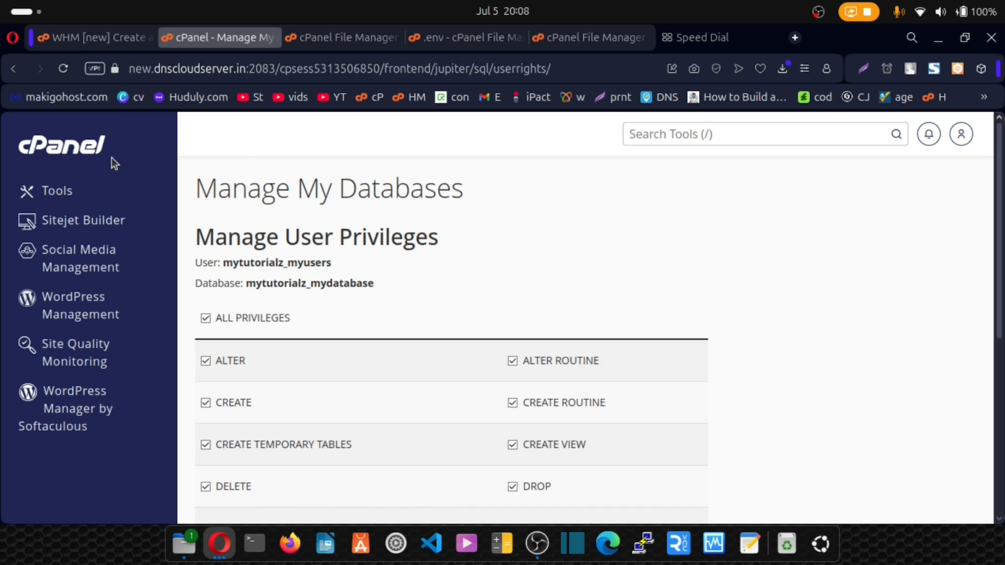
Step: Return to the cPanel Tools page, then open dnschecker.org and set the DNS check's record type to NS
{"action": "left_click", "coordinate": [80, 149]}
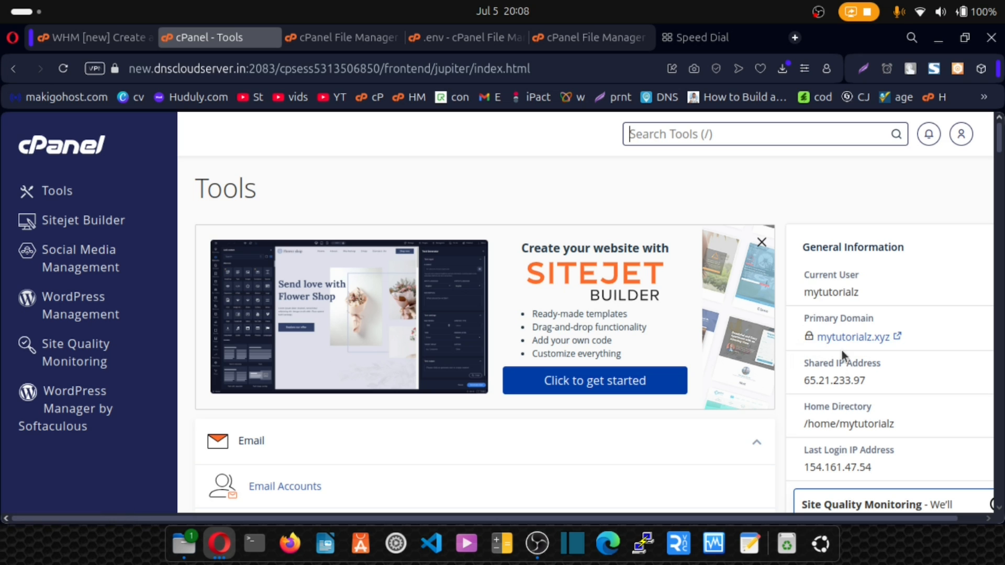
{"action": "left_click", "coordinate": [702, 41]}
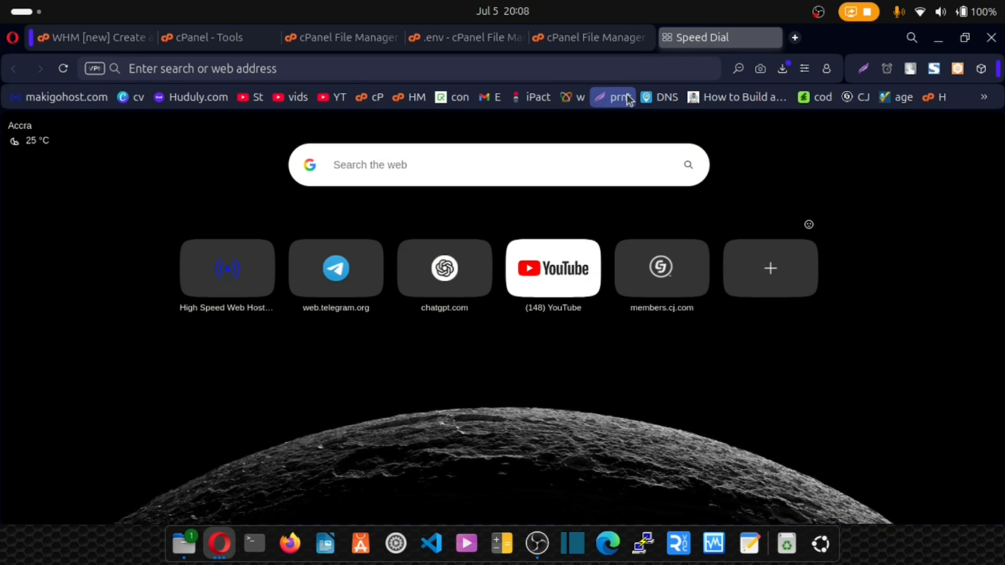
{"action": "left_click", "coordinate": [657, 97]}
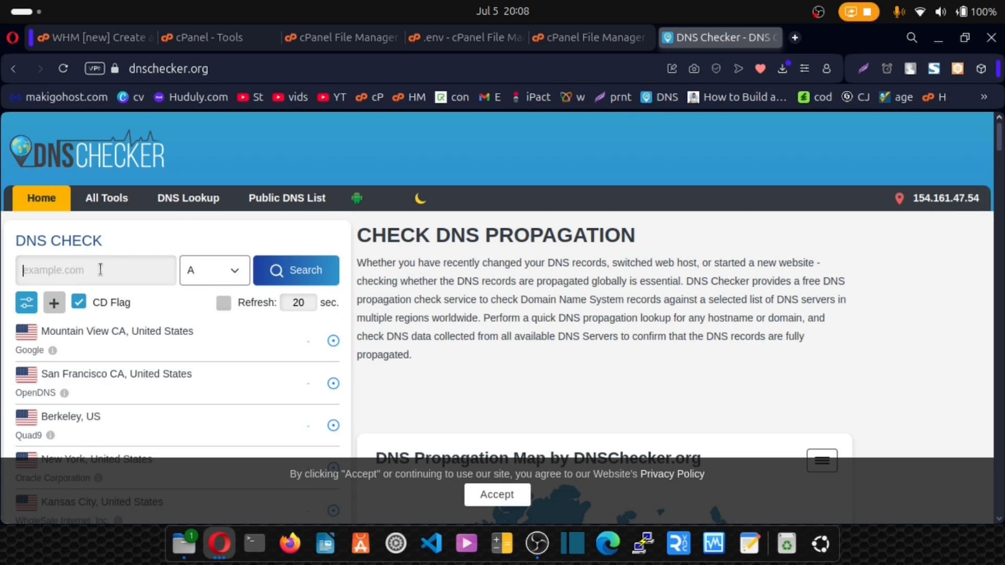
{"action": "left_click", "coordinate": [228, 269]}
{"action": "left_click", "coordinate": [212, 365]}
Step: Look up the NS records of zinahosting.com and highlight the first nameserver in the Mountain View result
{"action": "left_click", "coordinate": [794, 38]}
{"action": "type", "text": "zinahosting.com"}
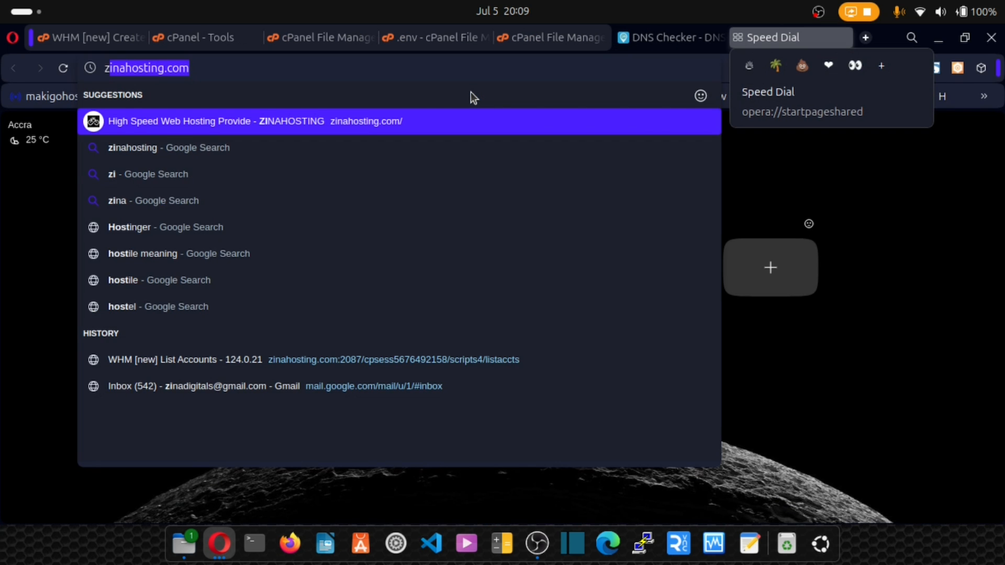
{"action": "key", "text": "ctrl+a"}
{"action": "key", "text": "ctrl+c"}
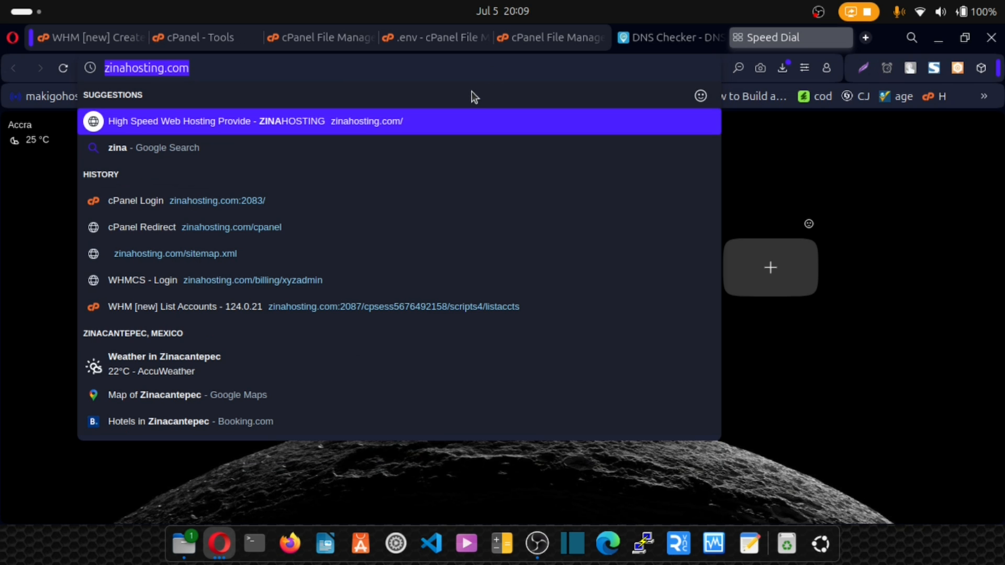
{"action": "left_click", "coordinate": [648, 35]}
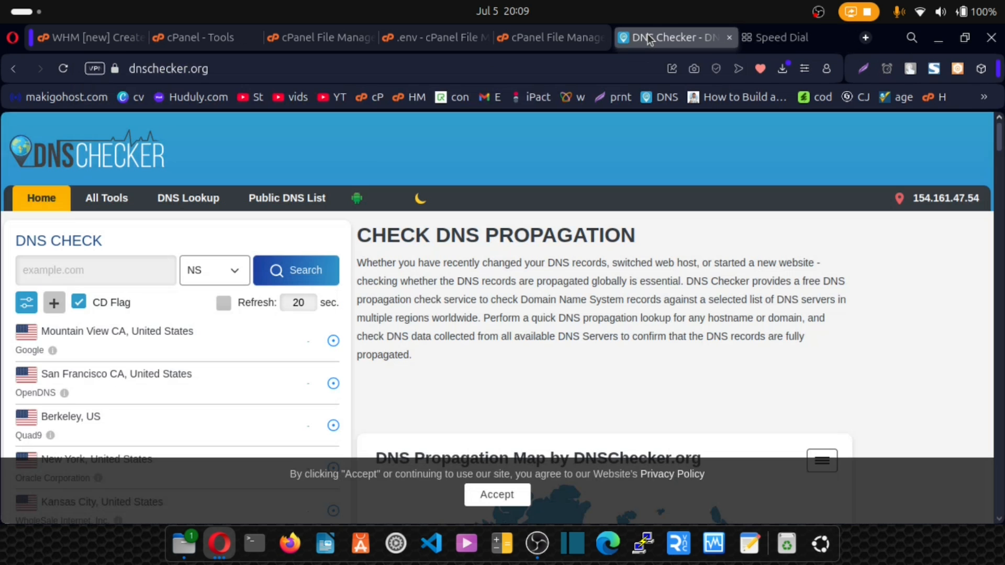
{"action": "left_click", "coordinate": [150, 264]}
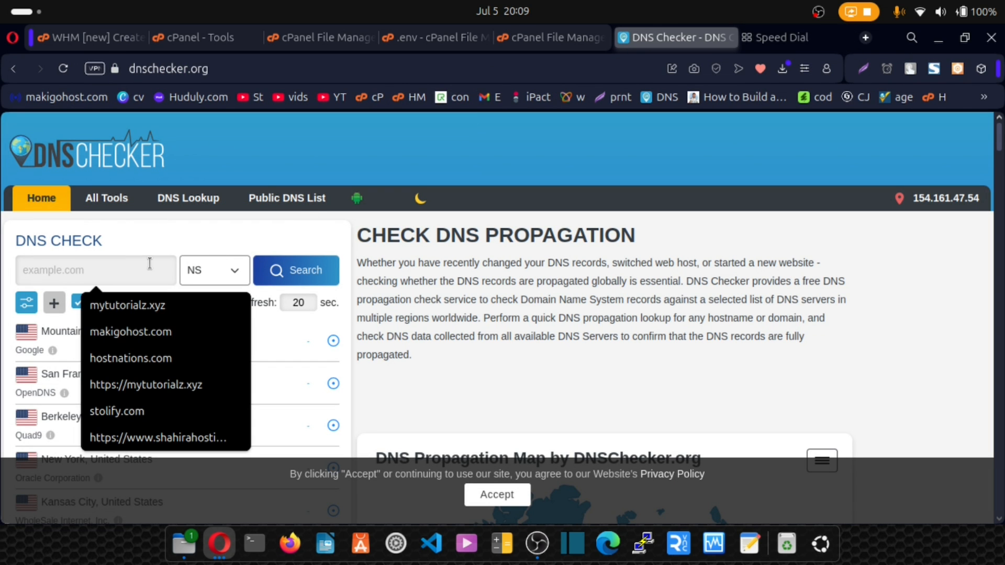
{"action": "key", "text": "ctrl+v"}
{"action": "left_click", "coordinate": [276, 270]}
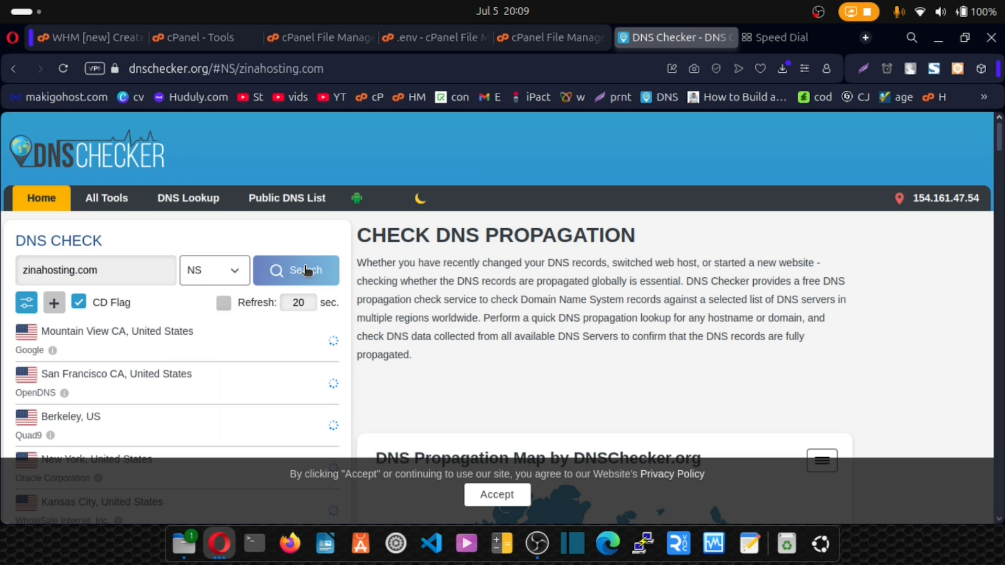
{"action": "left_click_drag", "start_coordinate": [245, 328], "coordinate": [303, 339]}
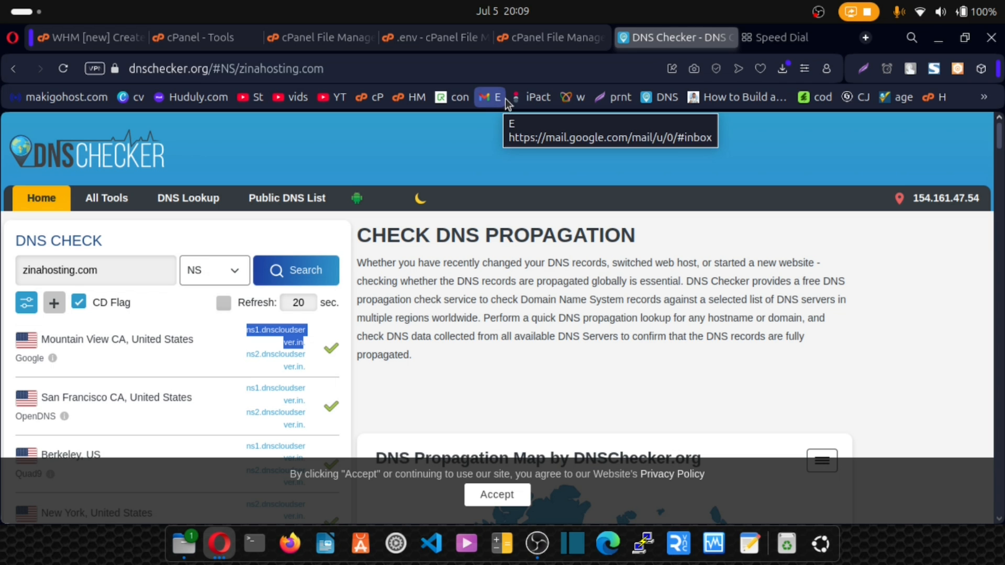
Step: Search the ConnectReseller domain list for mytu and open the name server settings of mytutorialz.xyz
{"action": "left_click", "coordinate": [758, 39]}
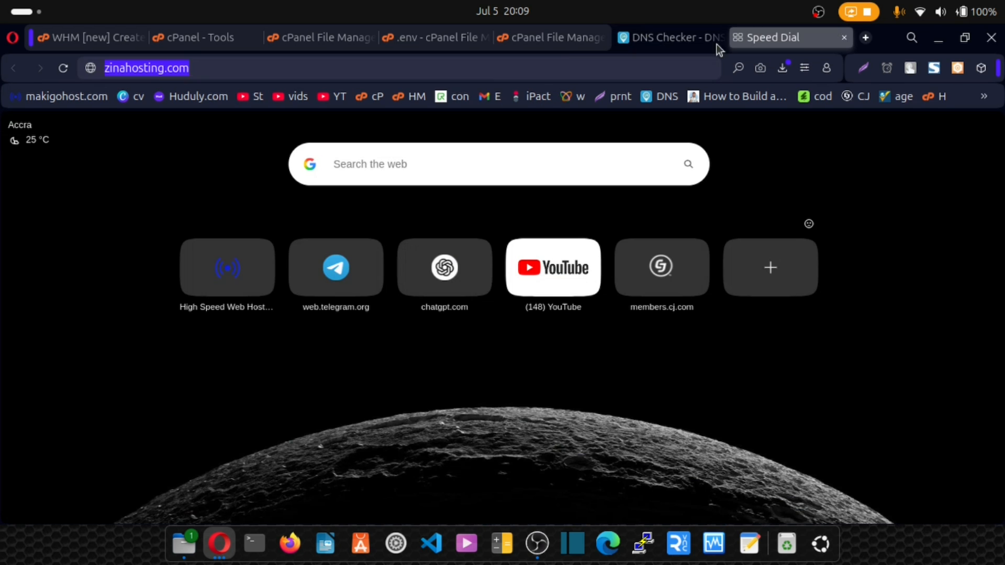
{"action": "left_click", "coordinate": [459, 99]}
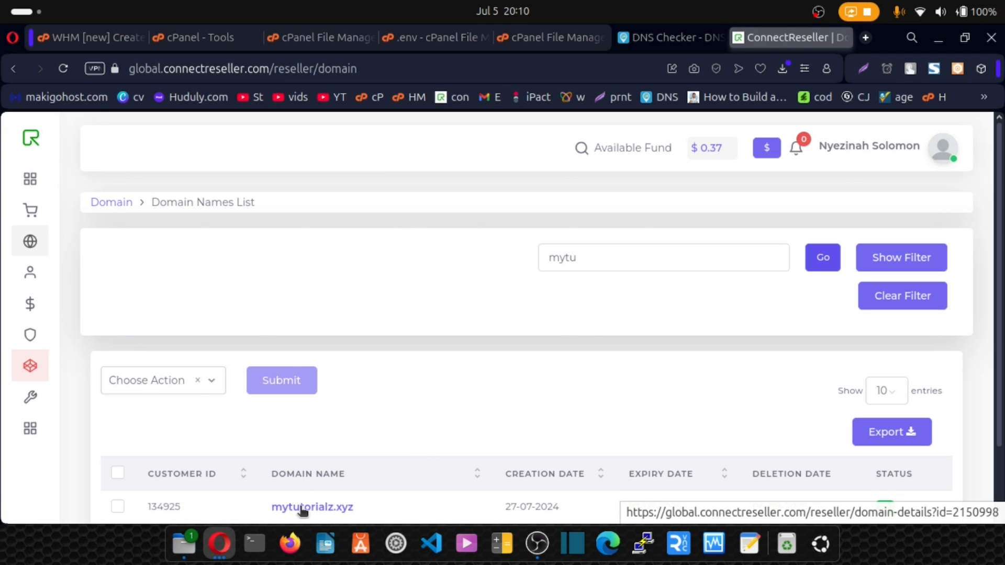
{"action": "mouse_move", "coordinate": [2, 231]}
{"action": "left_click", "coordinate": [314, 508]}
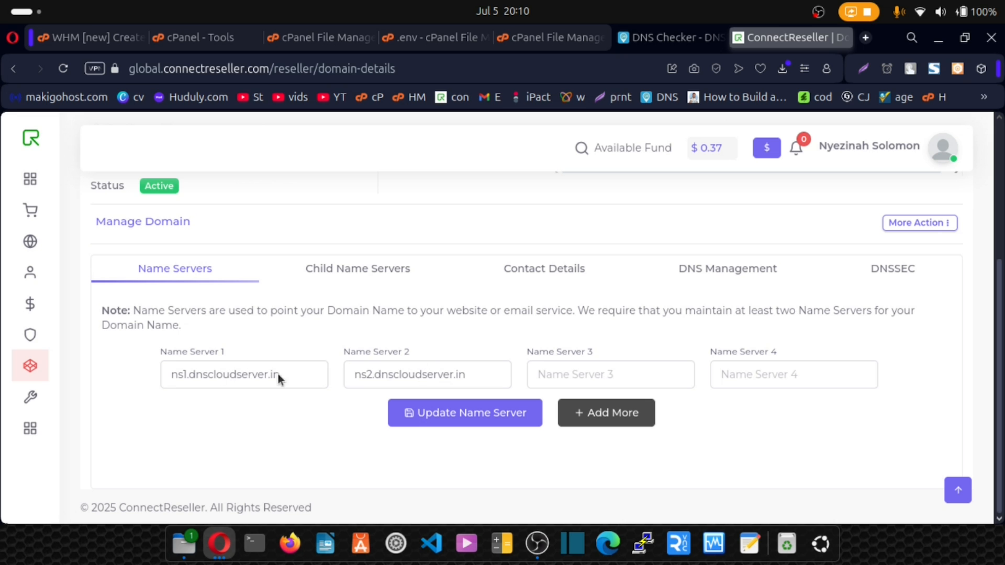
Step: Compare the nameservers found for zinahosting.com with the name servers entered for mytutorialz.xyz in ConnectReseller
{"action": "left_click", "coordinate": [643, 36]}
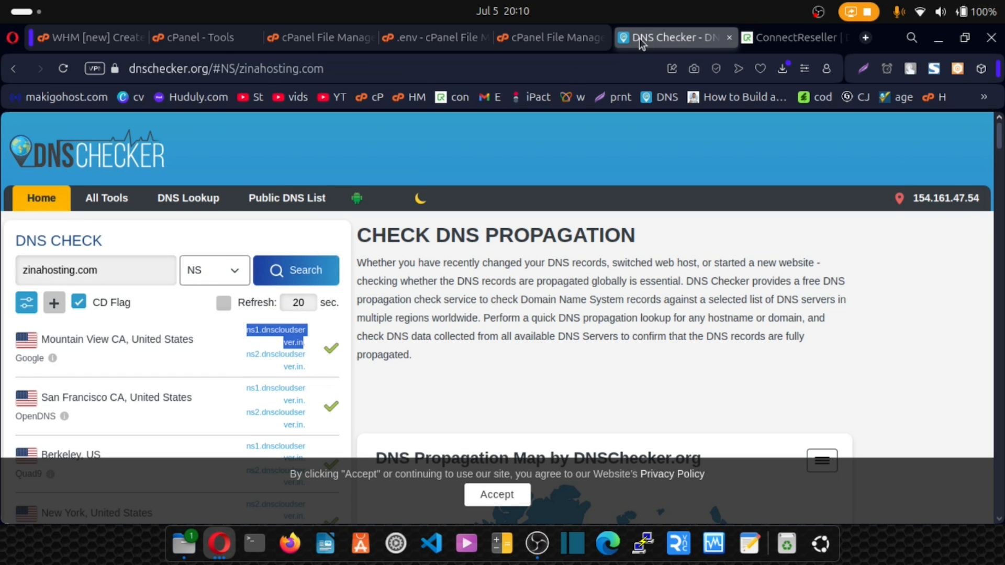
{"action": "left_click_drag", "start_coordinate": [246, 330], "coordinate": [300, 341]}
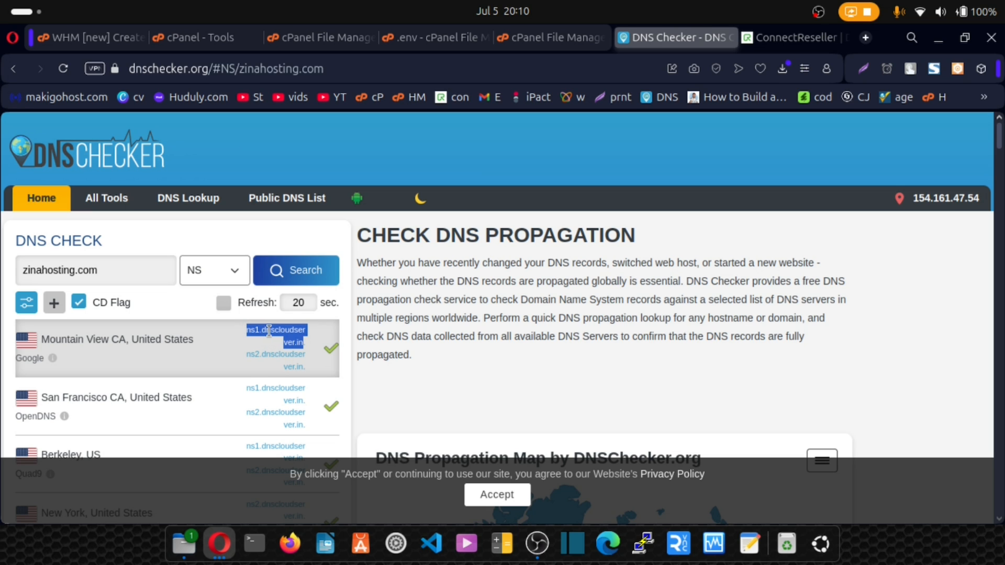
{"action": "left_click", "coordinate": [759, 40]}
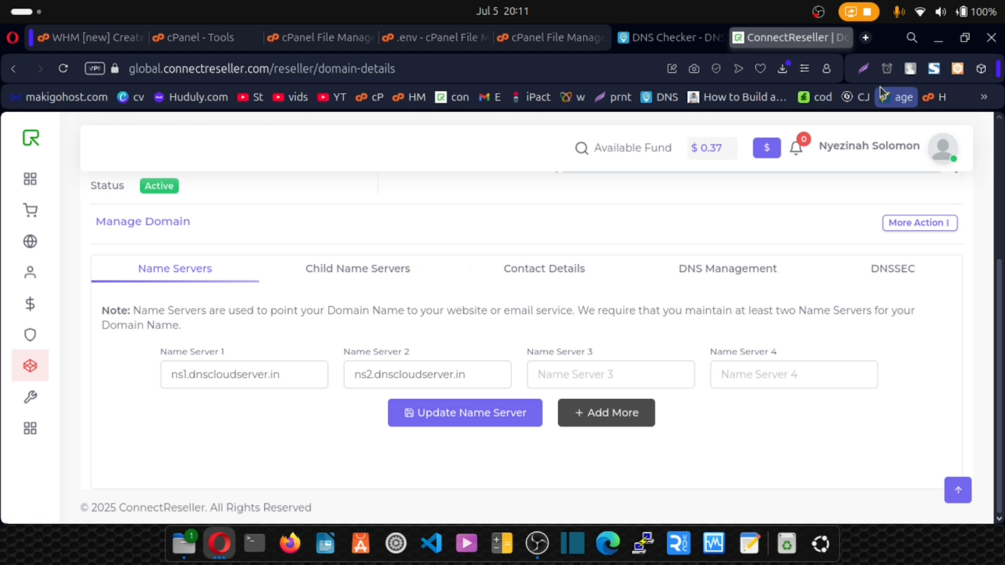
Step: Load mytutorialz.xyz in a new tab and examine the migrated homepage from its header to its footer
{"action": "left_click", "coordinate": [866, 37]}
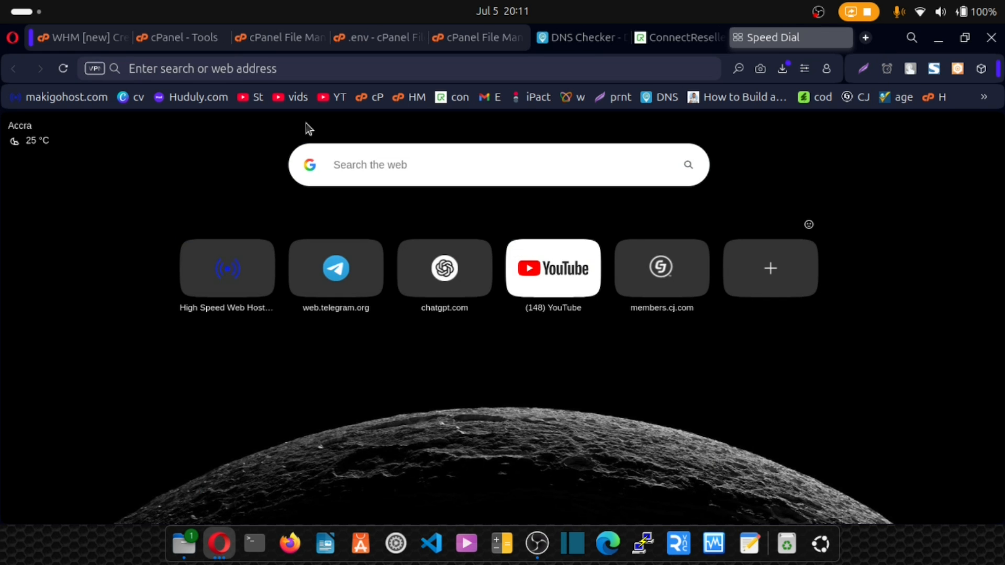
{"action": "type", "text": "my"}
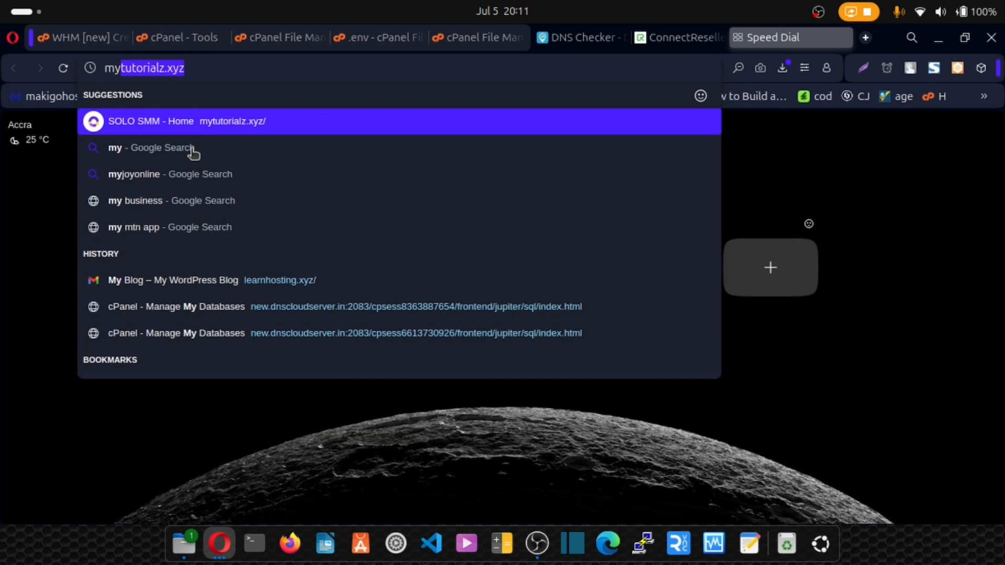
{"action": "key", "text": "Return"}
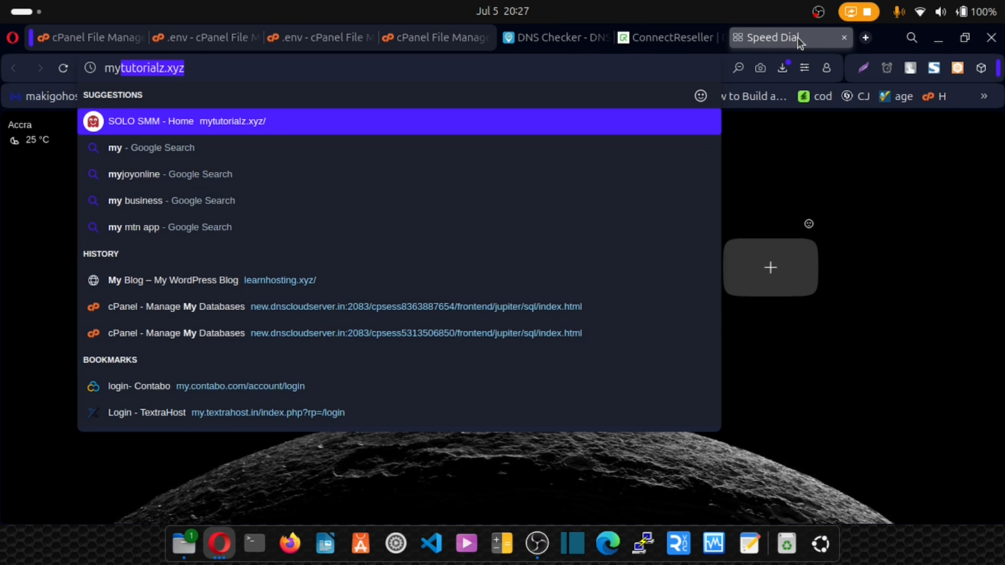
{"action": "key", "text": "Return"}
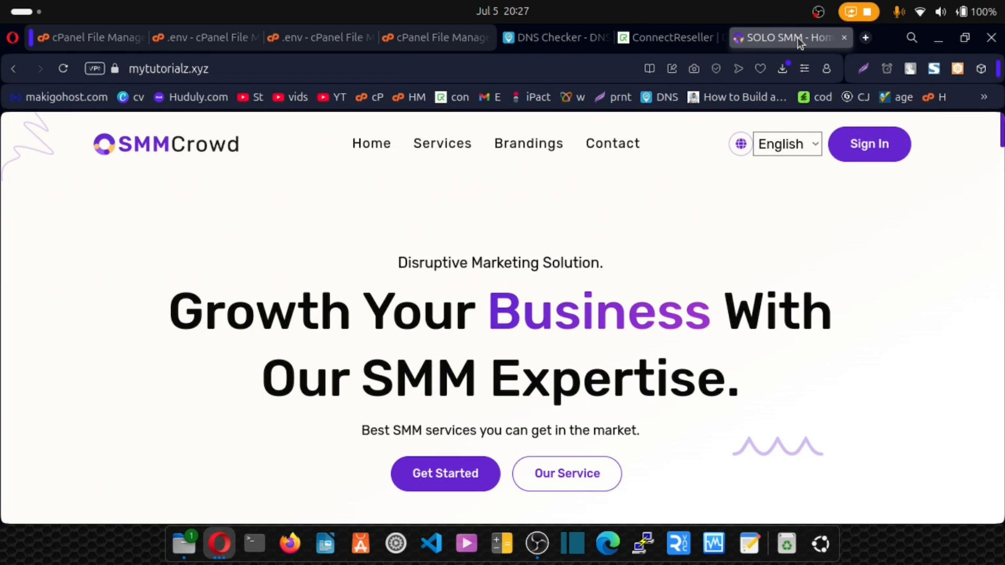
{"action": "scroll", "coordinate": [297, 264], "scroll_direction": "down", "scroll_amount": 1}
{"action": "scroll", "coordinate": [297, 269], "scroll_direction": "down", "scroll_amount": 20}
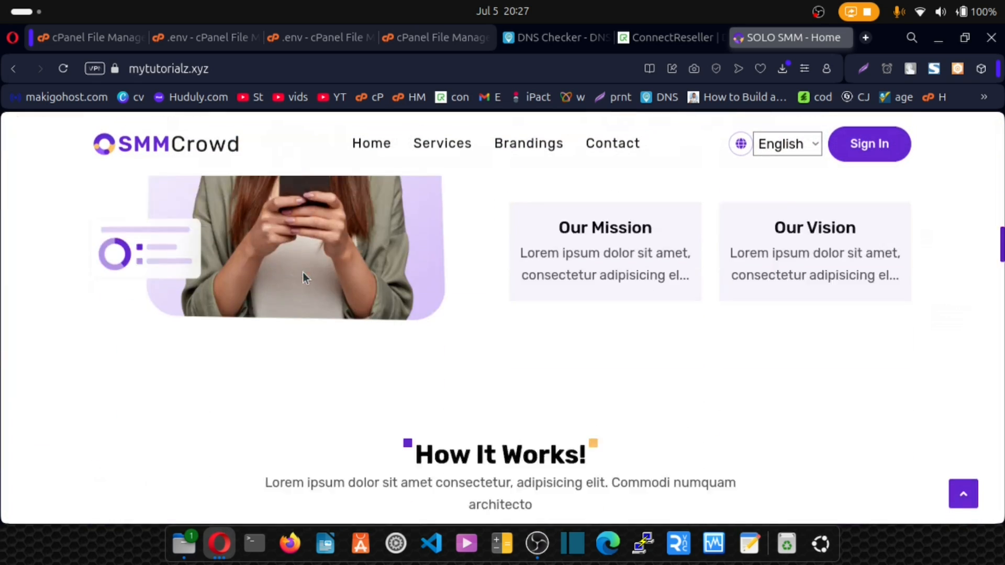
{"action": "scroll", "coordinate": [309, 285], "scroll_direction": "down", "scroll_amount": 10}
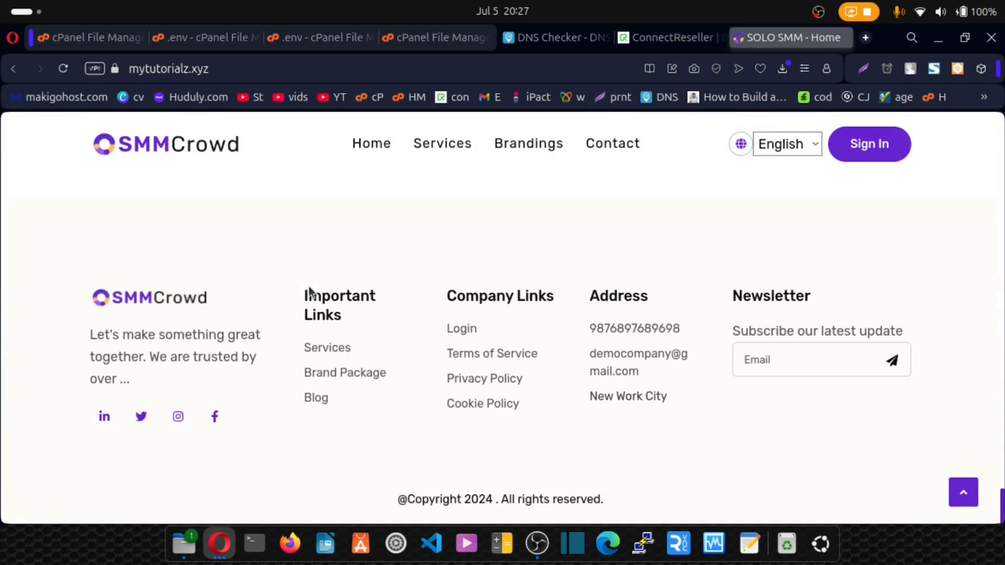
{"action": "scroll", "coordinate": [344, 354], "scroll_direction": "up", "scroll_amount": 20}
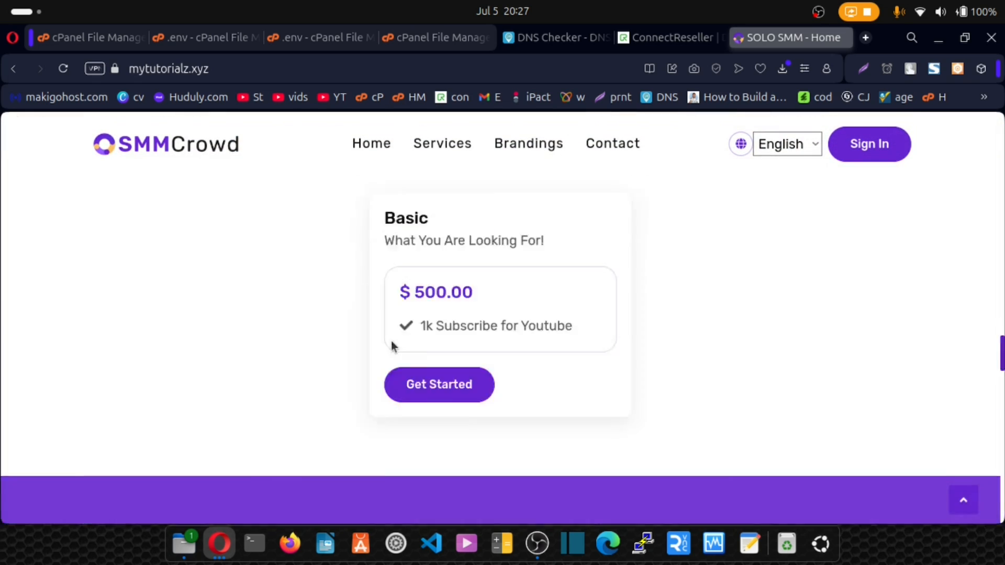
{"action": "scroll", "coordinate": [394, 343], "scroll_direction": "up", "scroll_amount": 10}
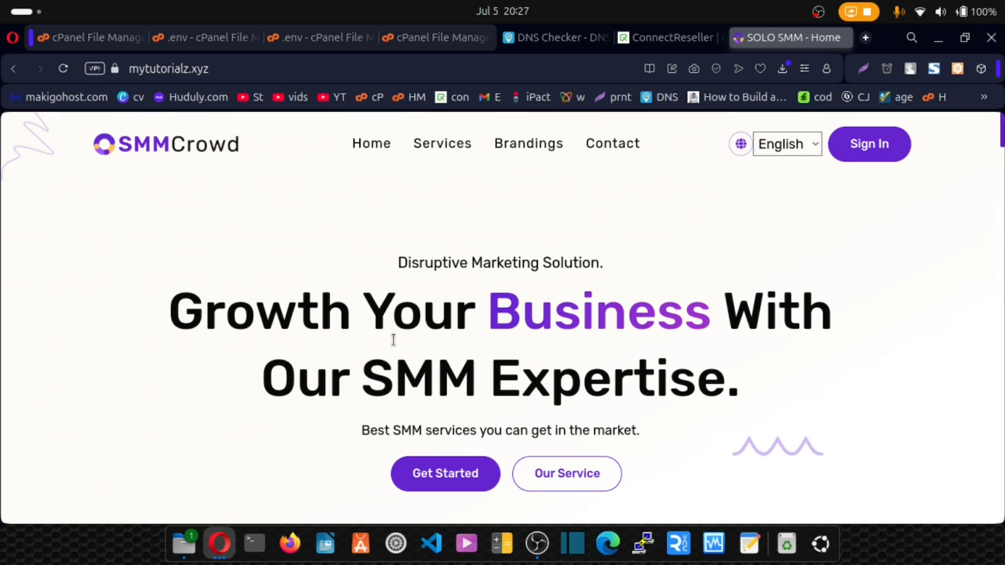